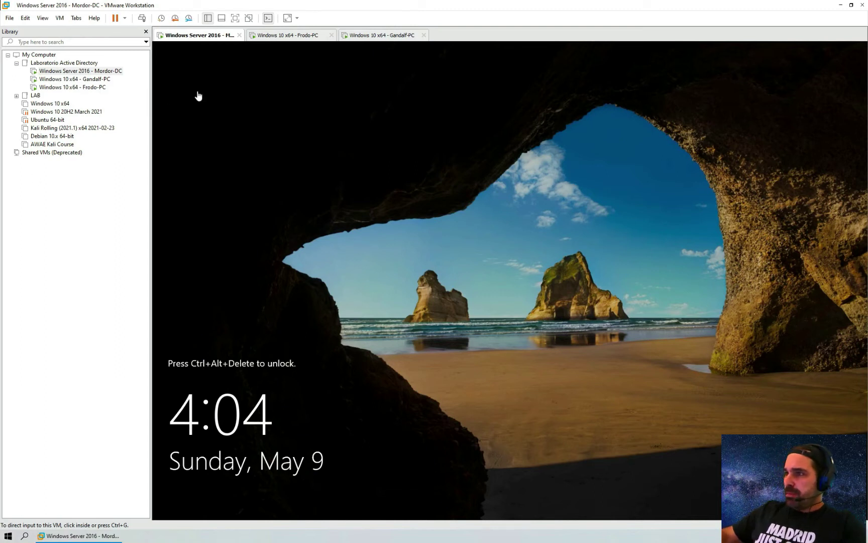
- Open the Virtual Network Editor from the Edit menu
left_click(59, 18)
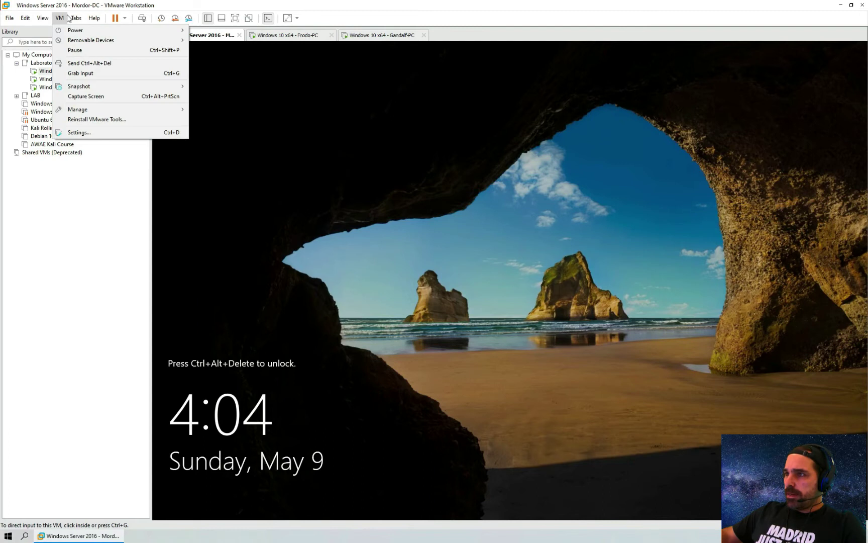
mouse_move(42, 19)
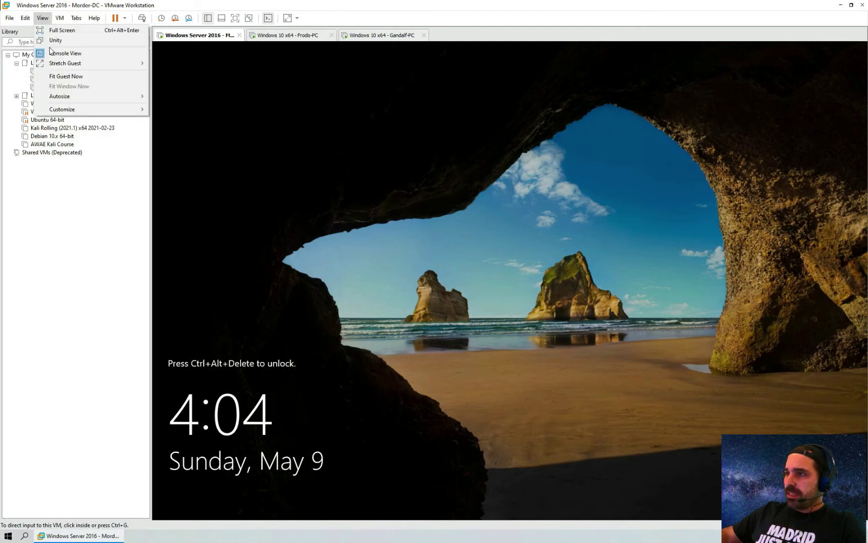
left_click(43, 64)
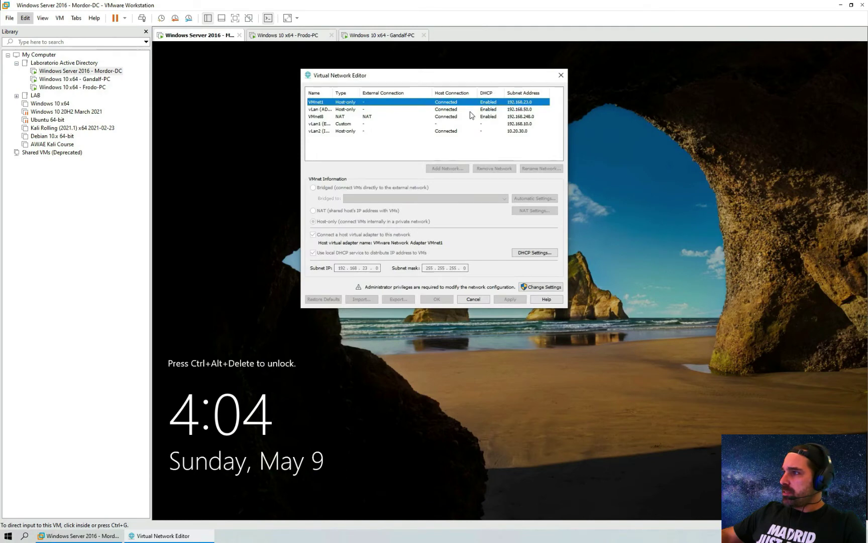
- With administrator rights, add VMnet3 as a new virtual network
left_click(549, 287)
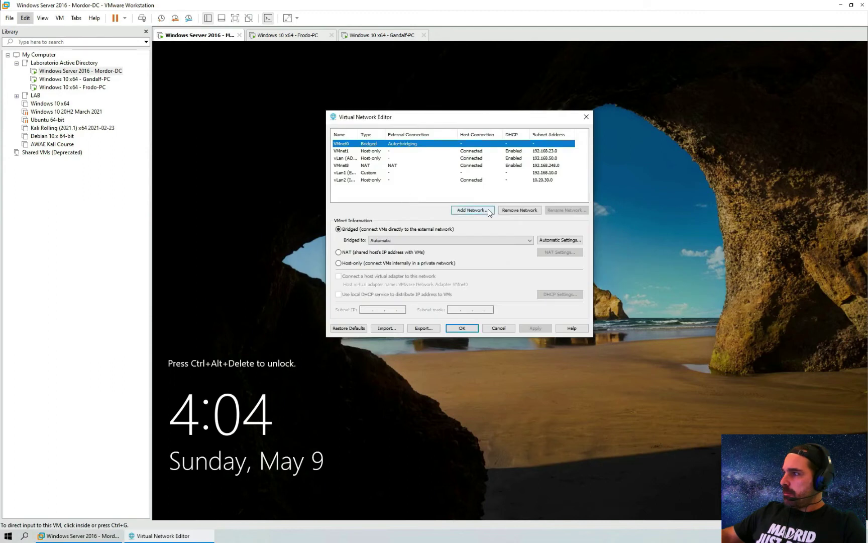
left_click(486, 211)
left_click(490, 224)
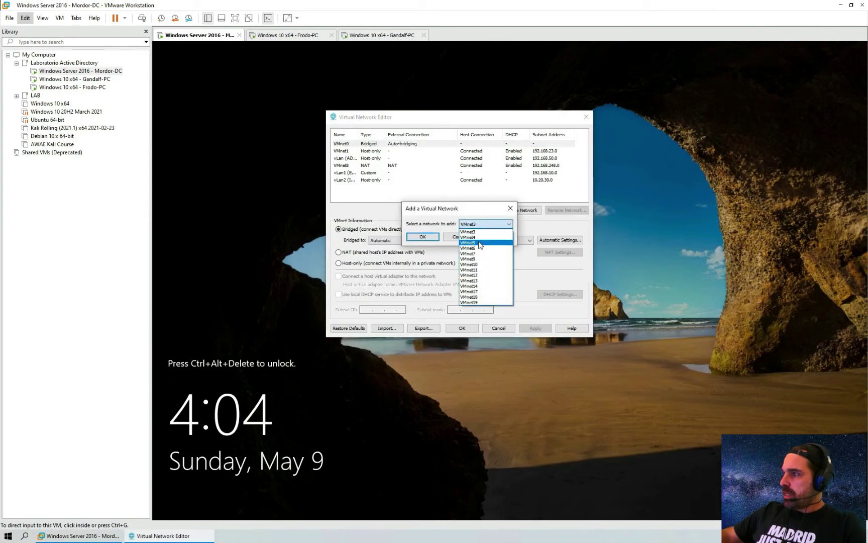
left_click(479, 232)
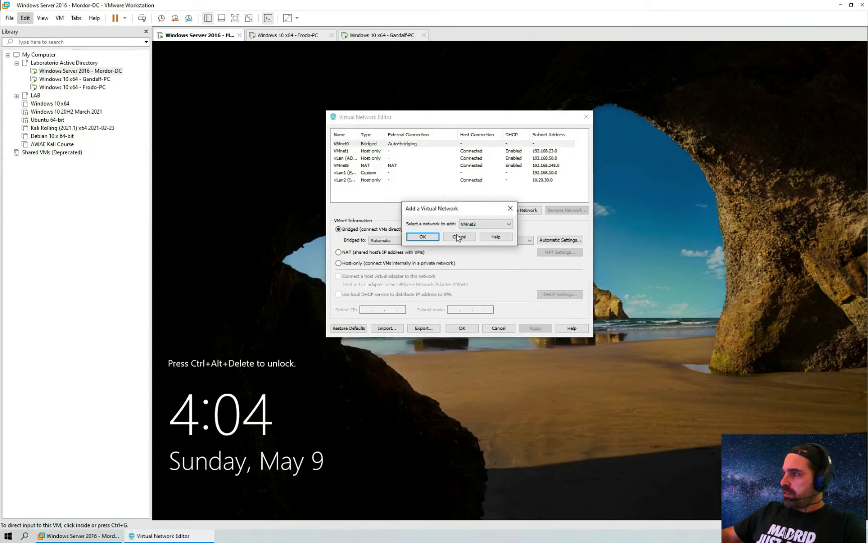
left_click(423, 236)
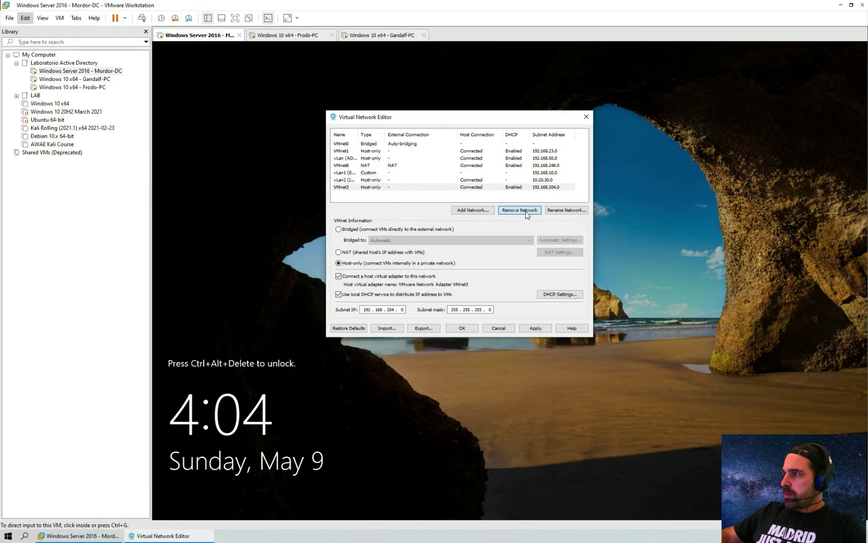
- Rename VMnet3 to 'vLan (AD Lab 1)' and widen the Name column to show it
left_click(564, 213)
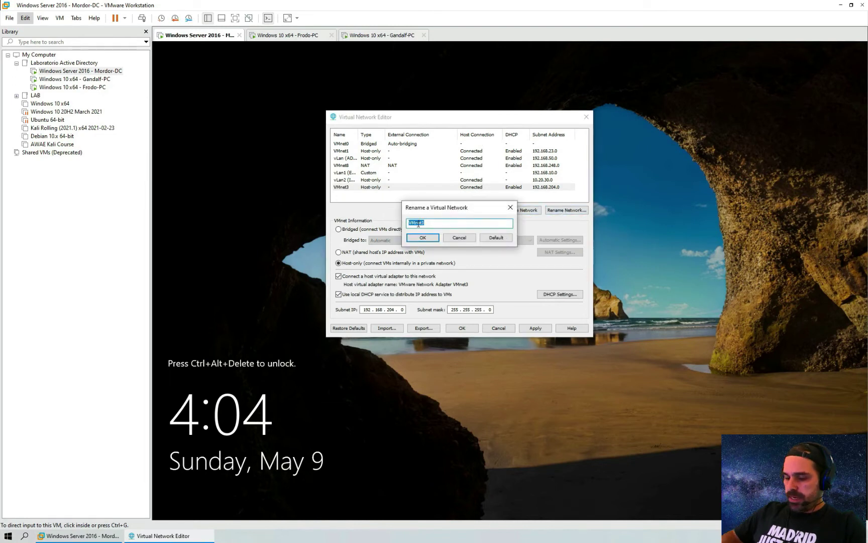
type("vLan")
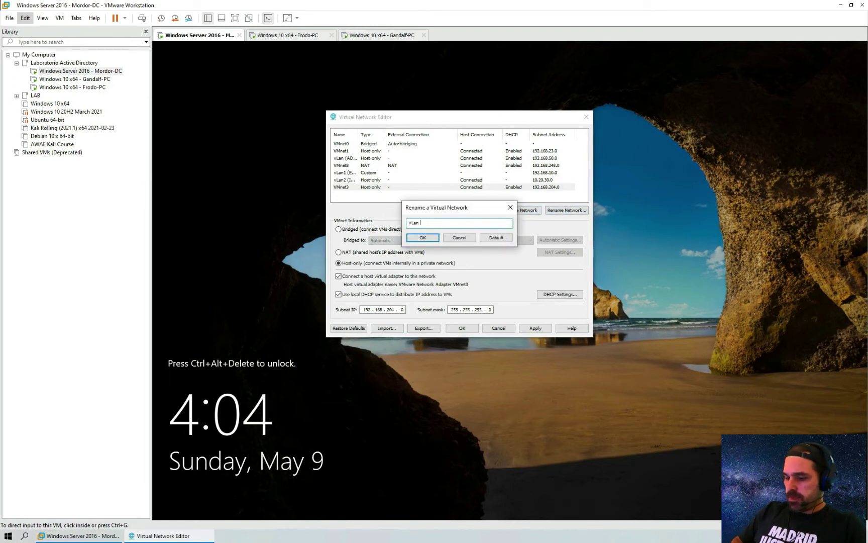
type(" (AD Lab)")
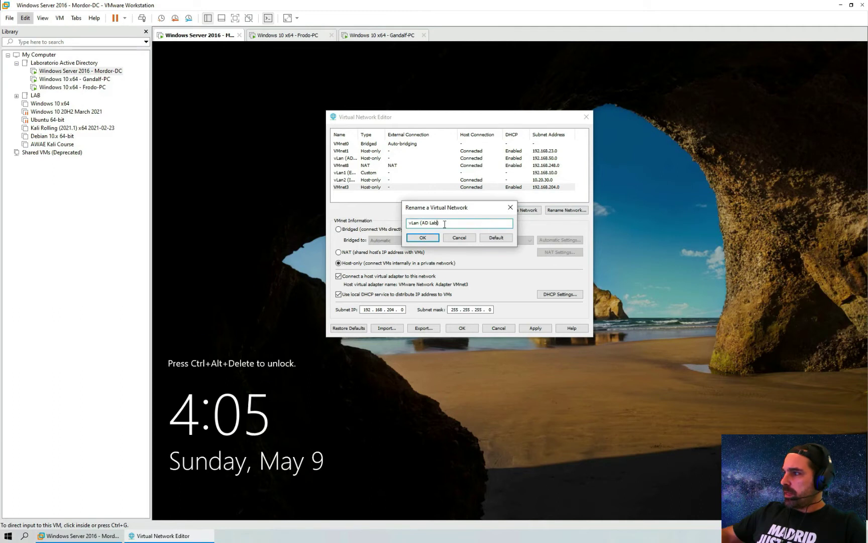
left_click(428, 239)
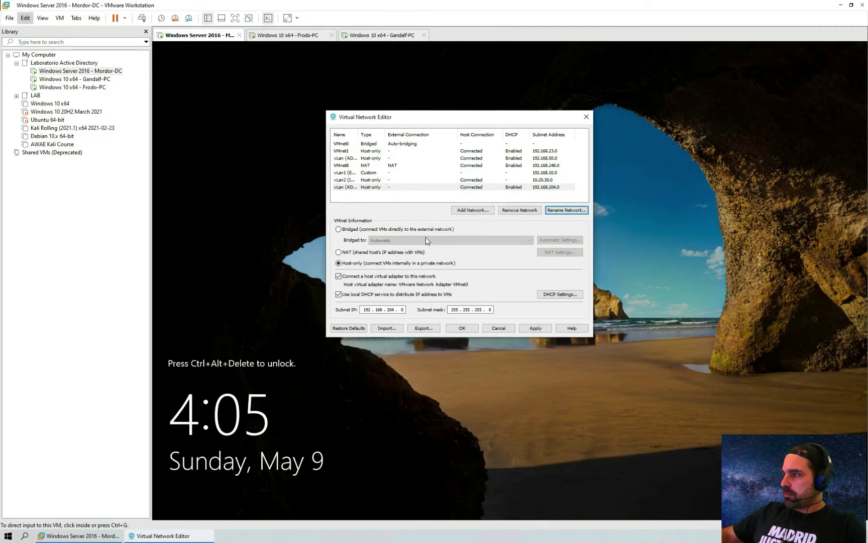
left_click_drag(358, 134, 386, 137)
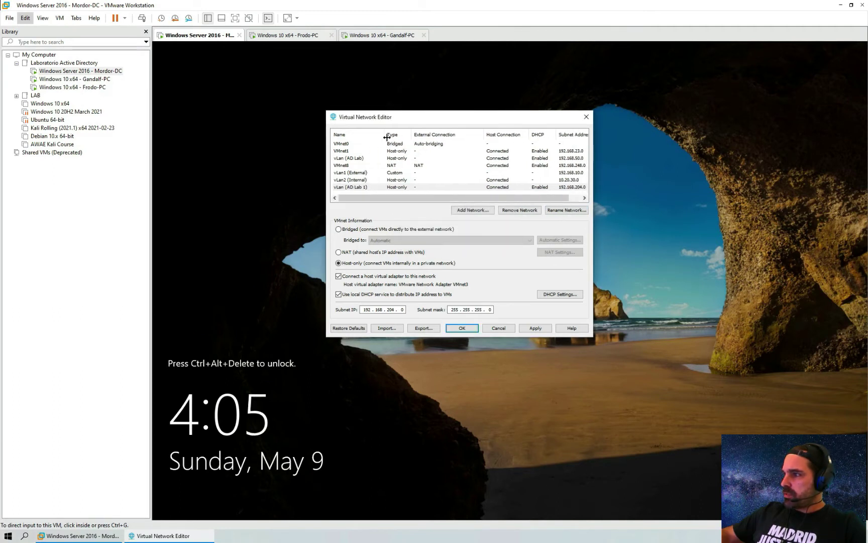
left_click(360, 158)
- Disable the local DHCP service on vLan (AD Lab 1) and set its subnet IP to 10.10.10.0
left_click(365, 187)
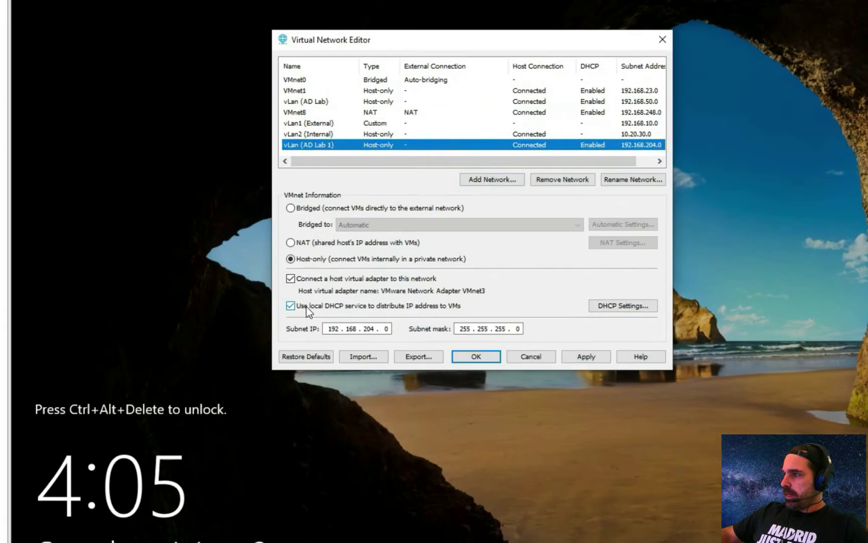
left_click(290, 305)
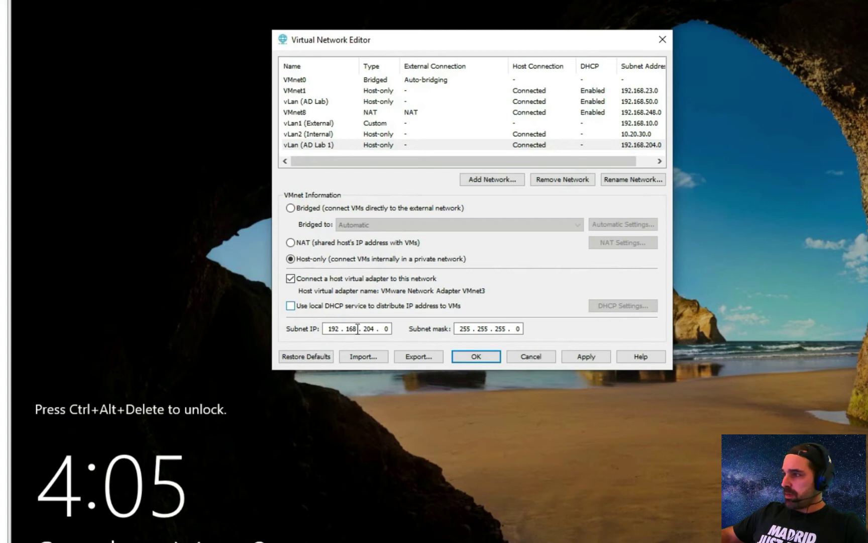
double_click(336, 329)
type("10")
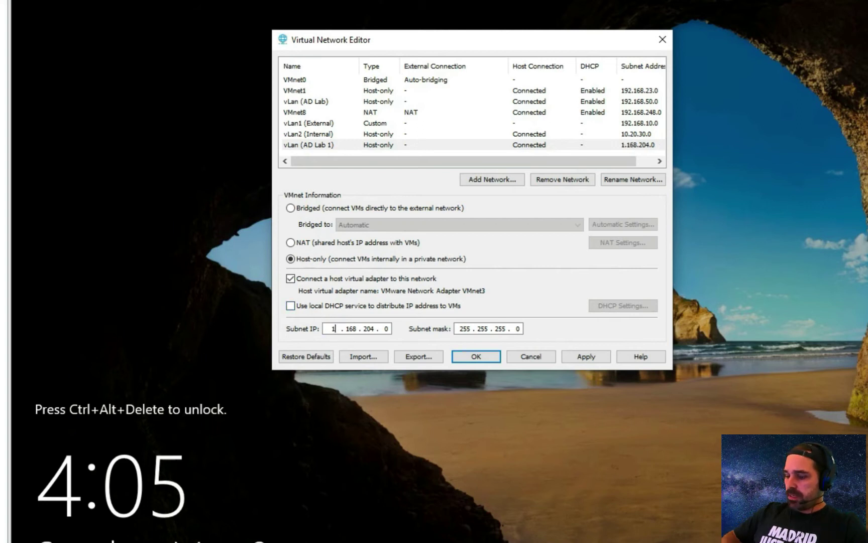
double_click(353, 328)
type("10")
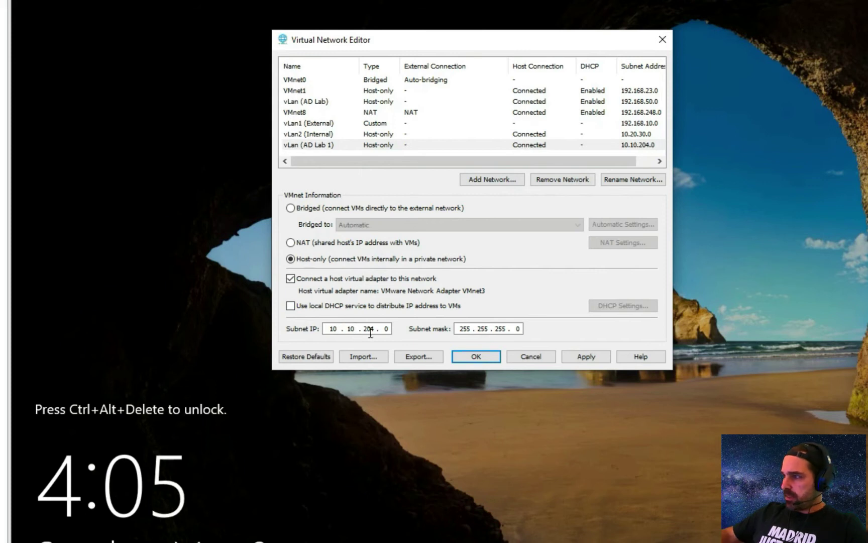
double_click(370, 329)
type("10")
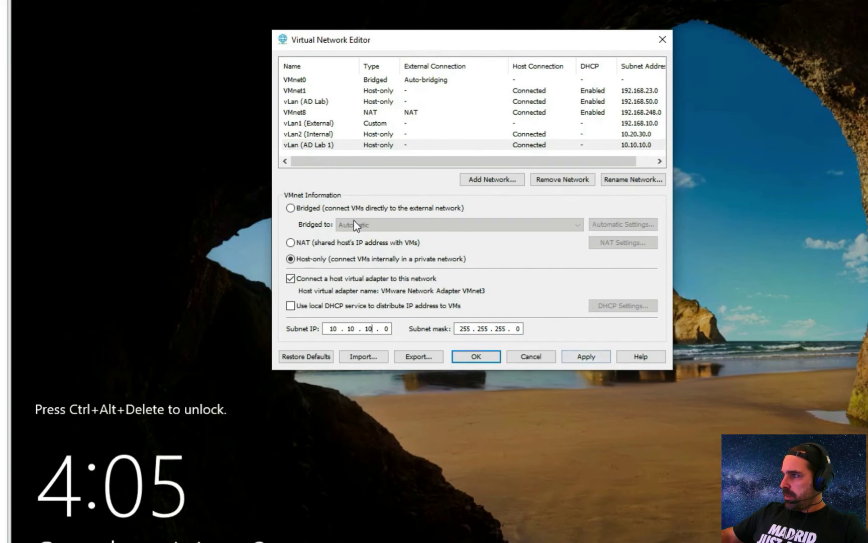
- Apply the network changes and close the Virtual Network Editor with OK
left_click(580, 358)
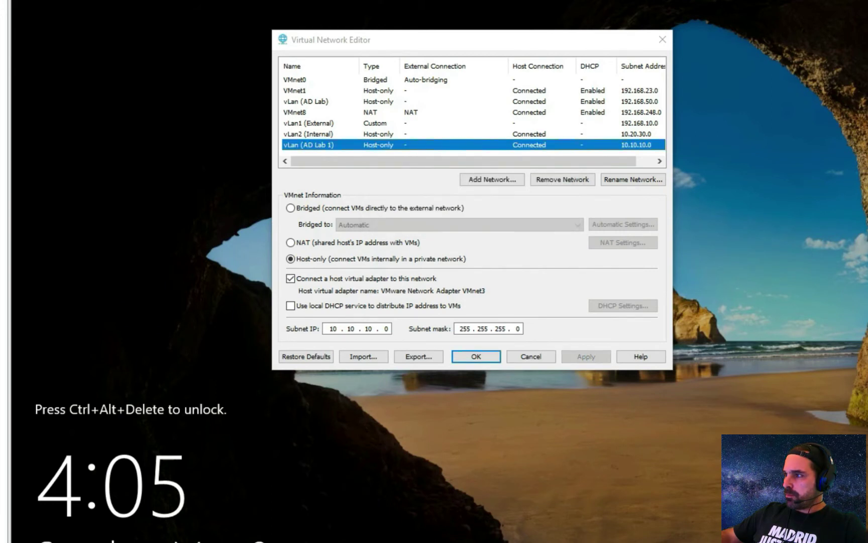
left_click(479, 358)
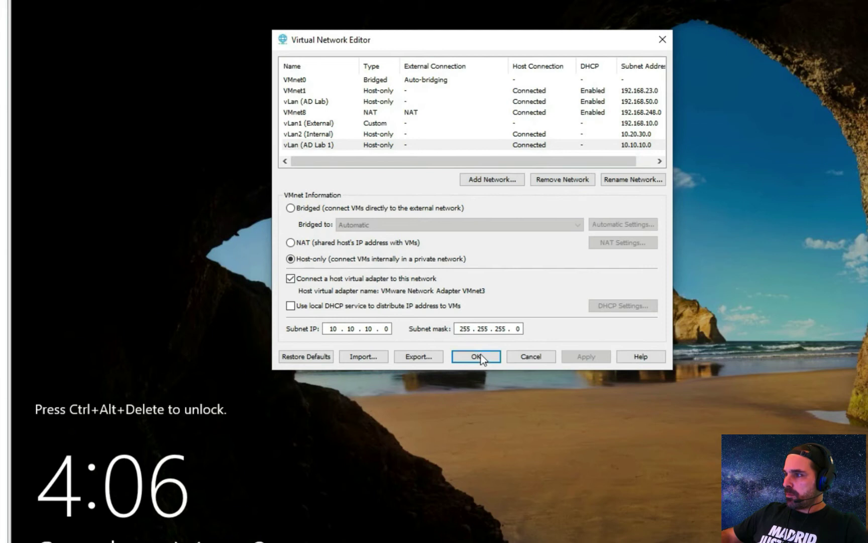
left_click(477, 356)
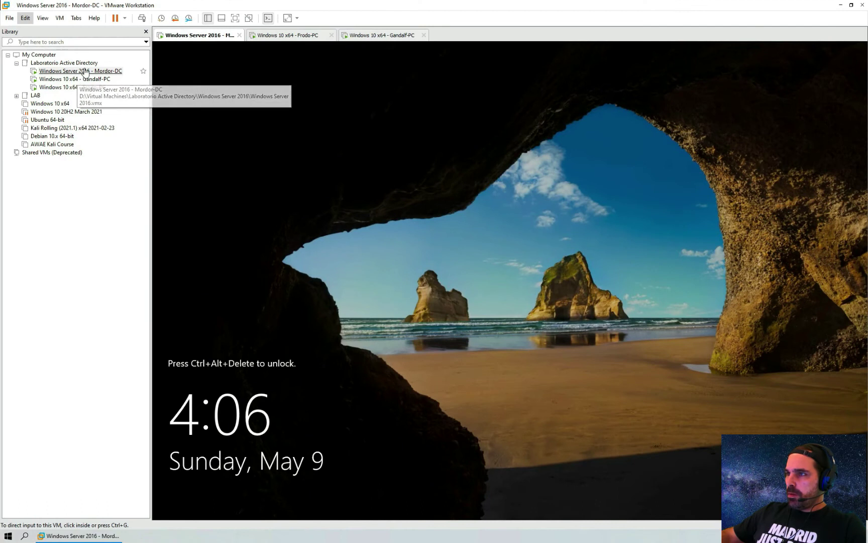
- Set Mordor-DC's network adapter to Custom: vLan (AD Lab 1) (Host-only) and save
right_click(86, 72)
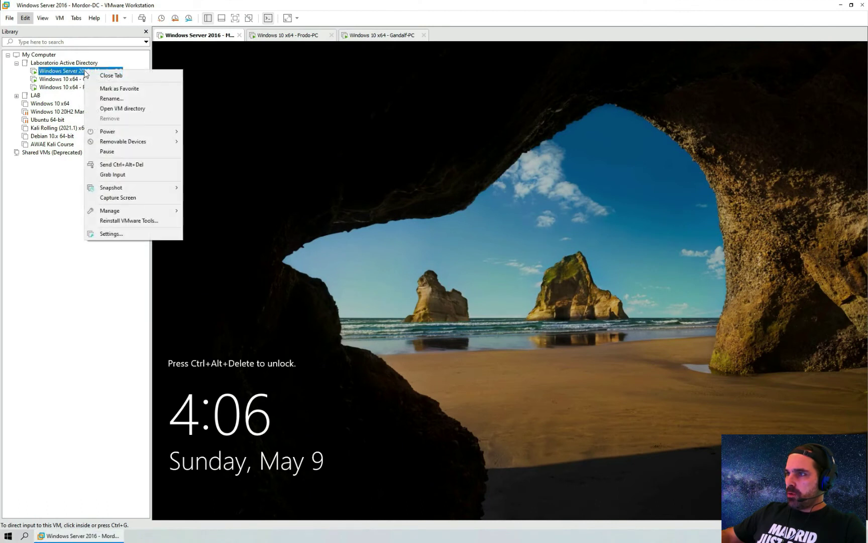
left_click(139, 234)
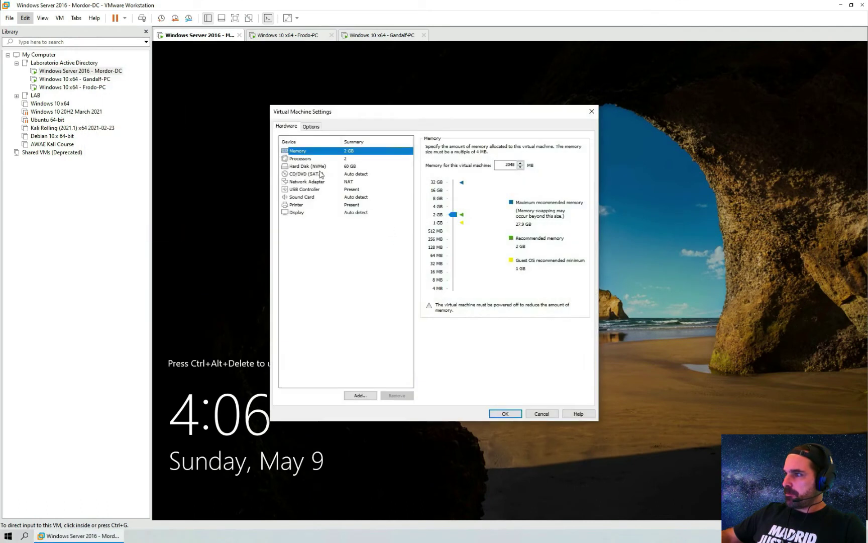
left_click(307, 182)
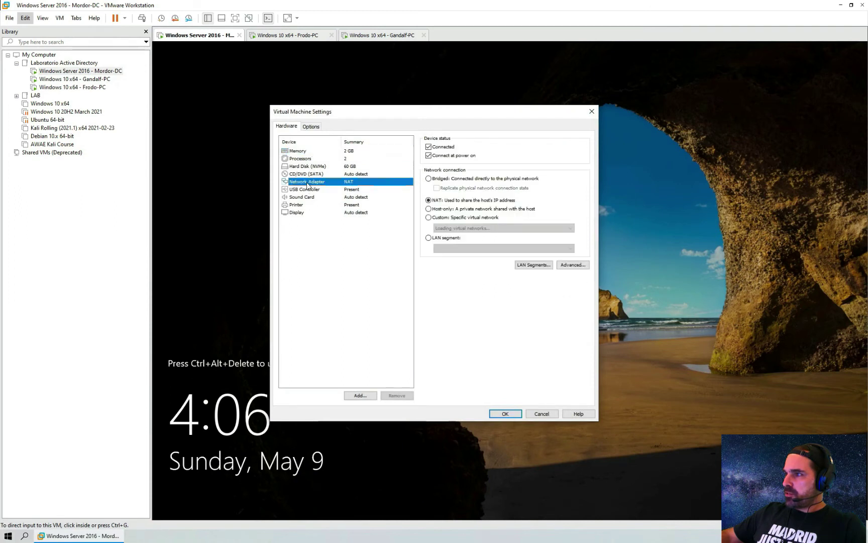
left_click(447, 218)
left_click(450, 229)
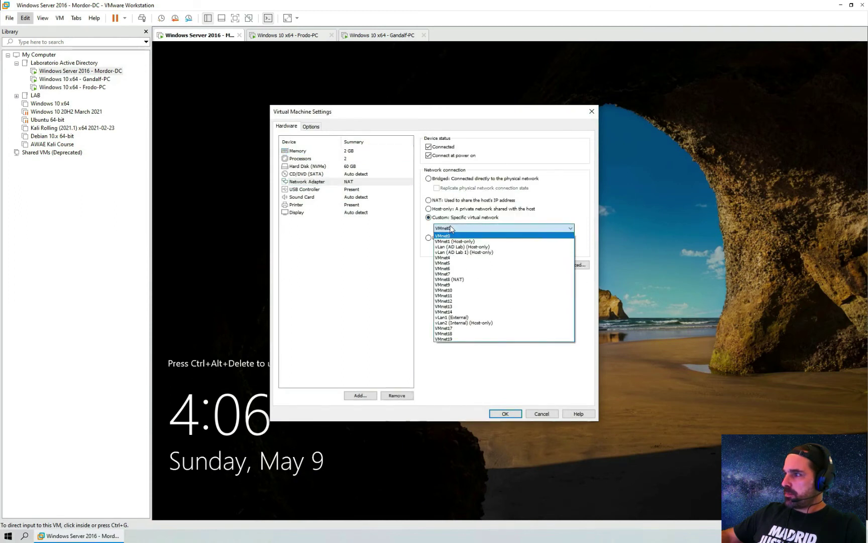
left_click(465, 252)
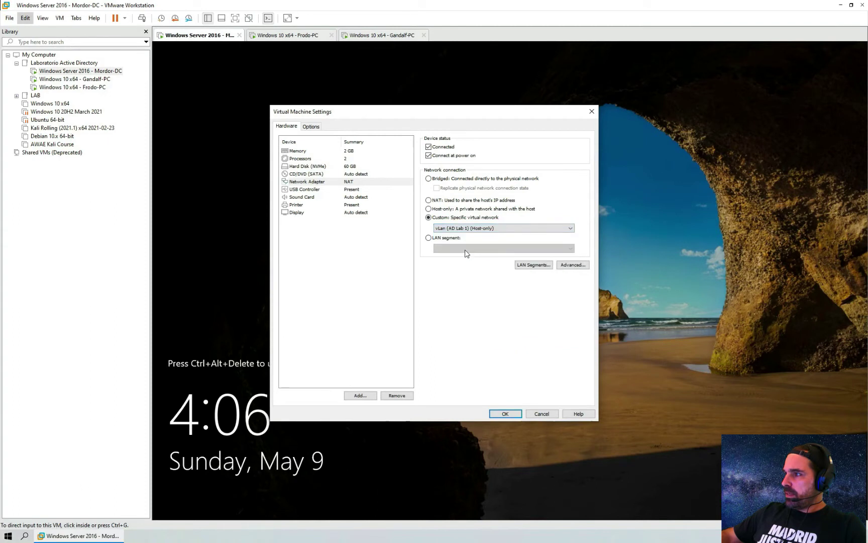
left_click(513, 415)
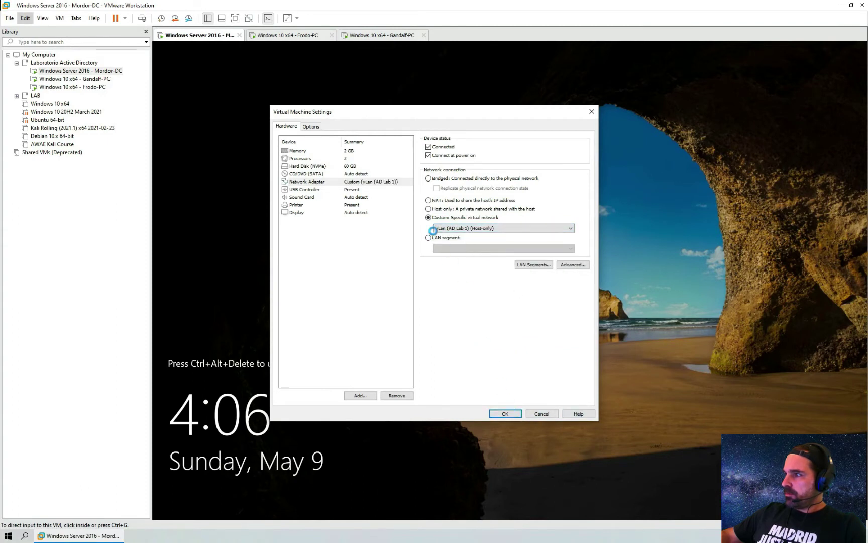
left_click(80, 79)
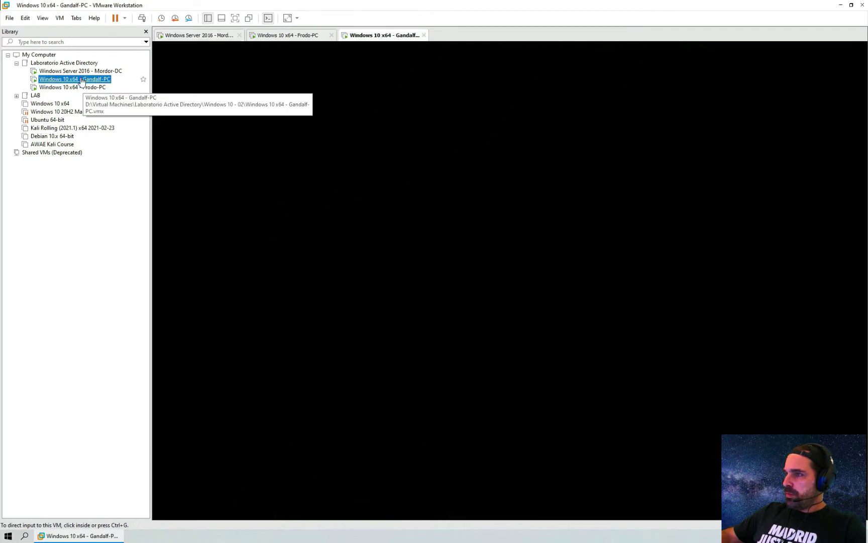
- Set Gandalf-PC's network adapter to Custom: vLan (AD Lab 1) (Host-only) and save
right_click(81, 80)
left_click(144, 239)
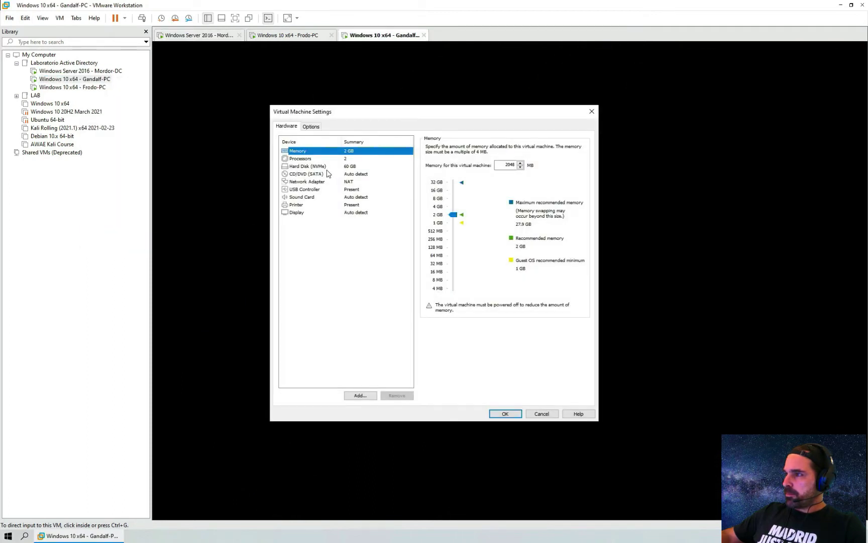
left_click(310, 181)
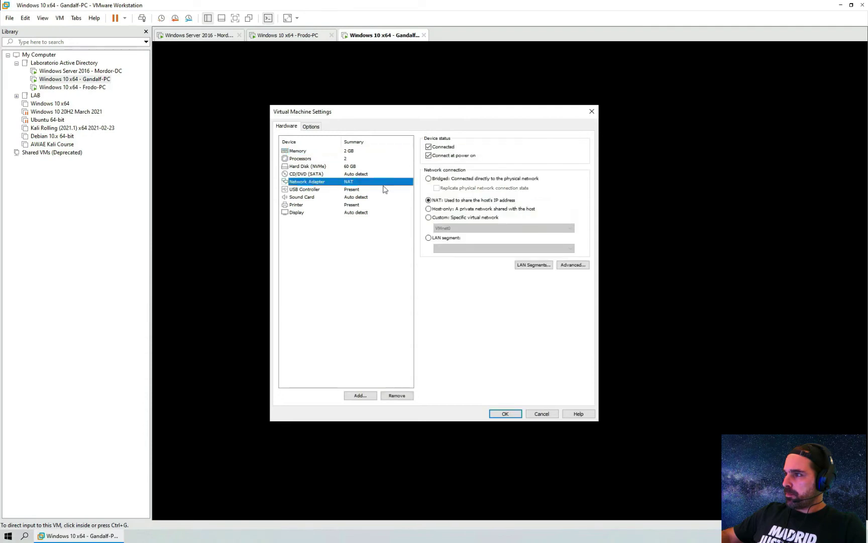
left_click(456, 219)
left_click(458, 227)
left_click(470, 249)
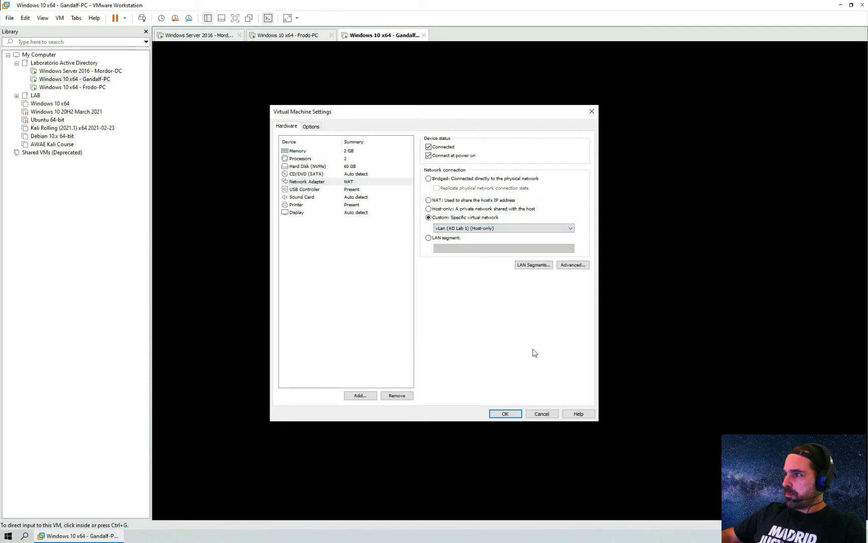
left_click(506, 415)
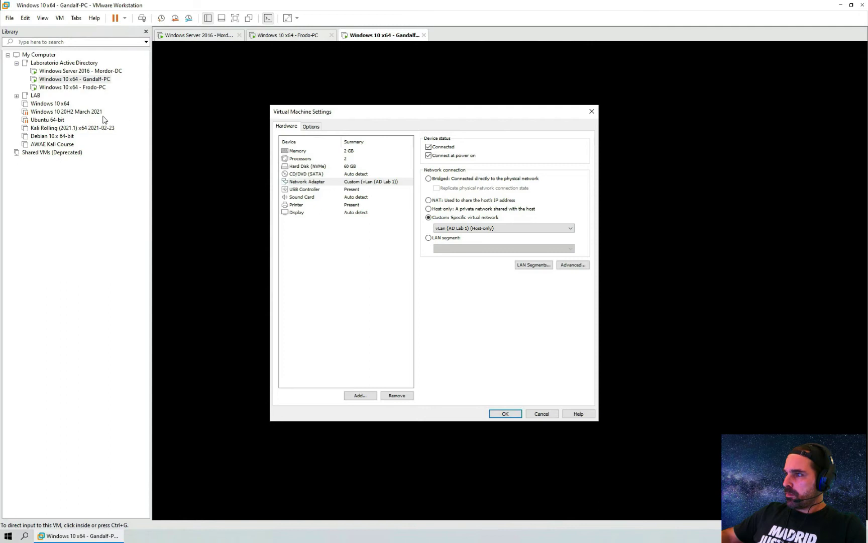
- Set Frodo-PC's network adapter to Custom: vLan (AD Lab 1) (Host-only), then return to Mordor-DC
left_click(83, 88)
right_click(83, 88)
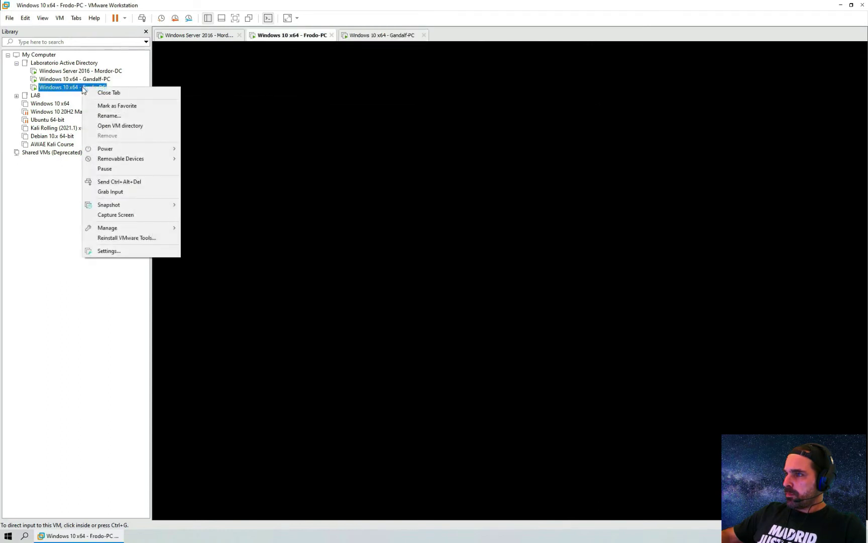
left_click(139, 253)
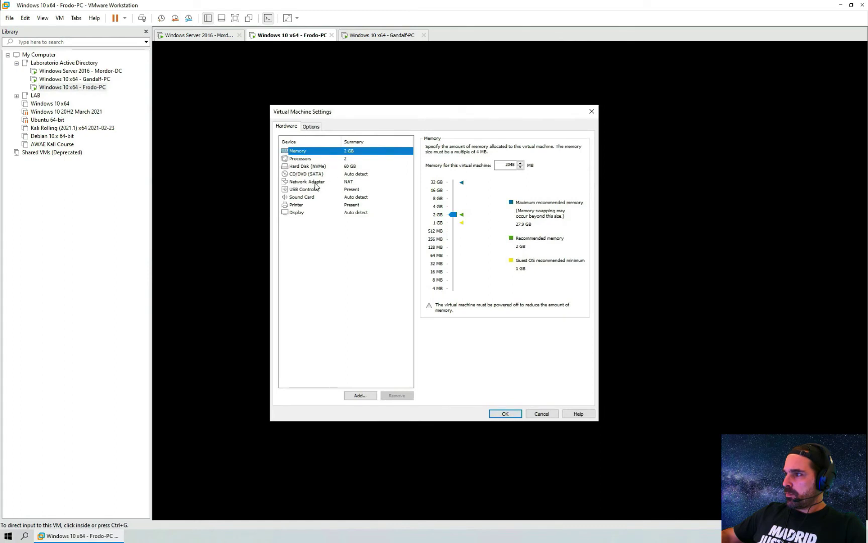
left_click(315, 183)
left_click(439, 217)
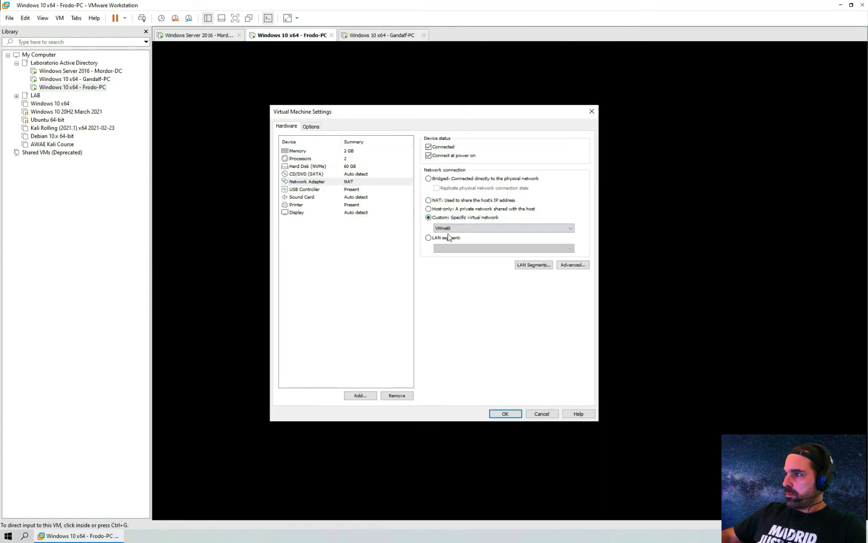
left_click(442, 228)
left_click(482, 252)
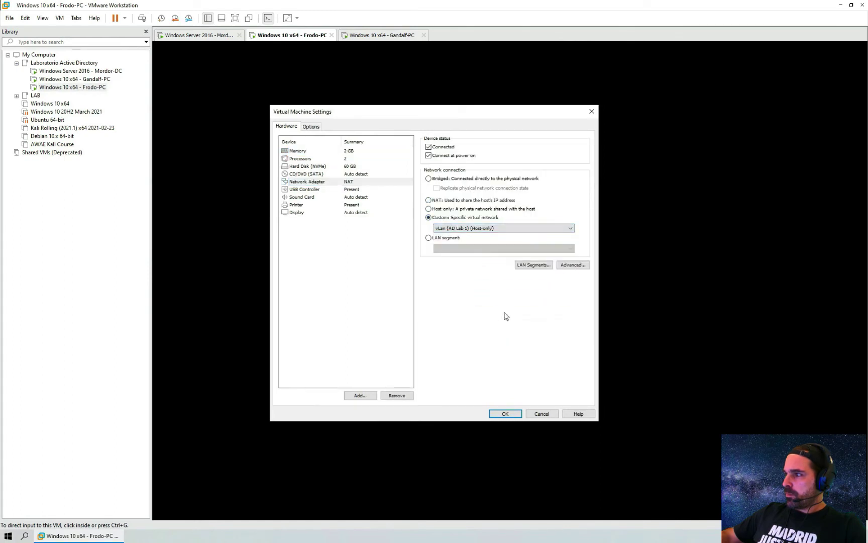
left_click(506, 414)
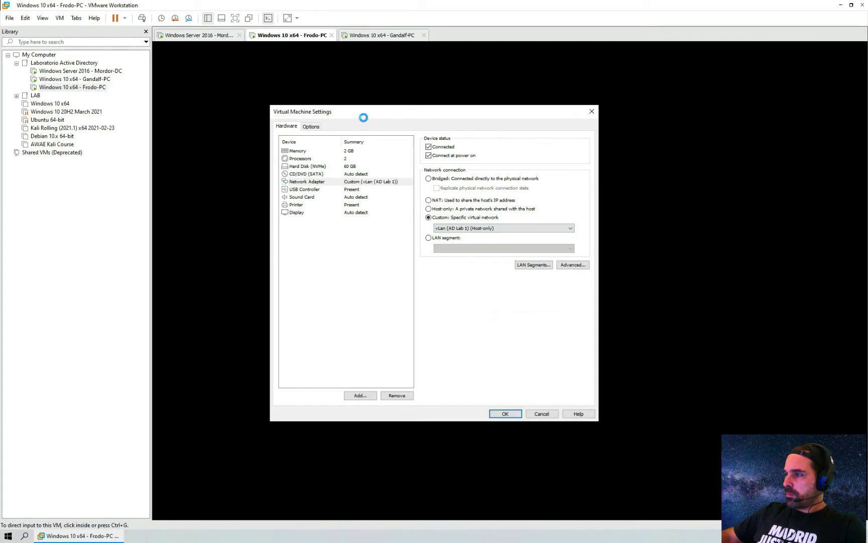
left_click(93, 72)
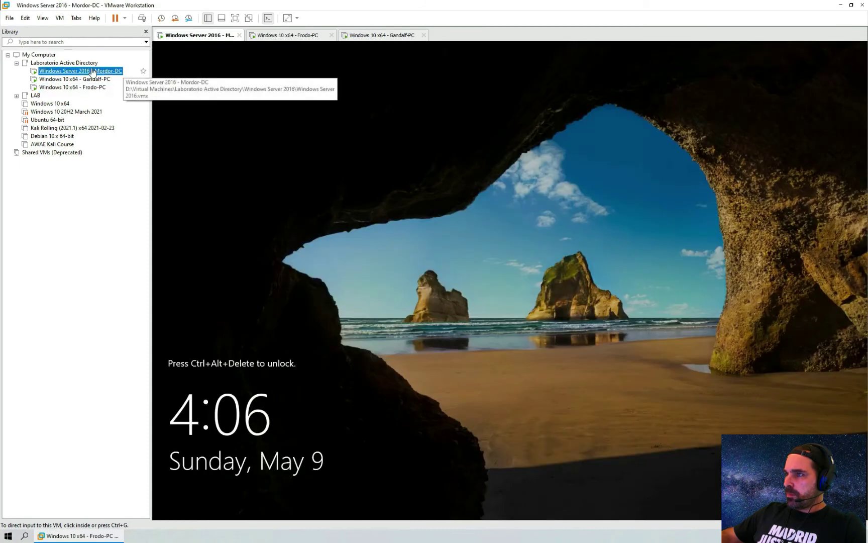
- Hide the Library panel and switch Mordor-DC to full screen
left_click(60, 18)
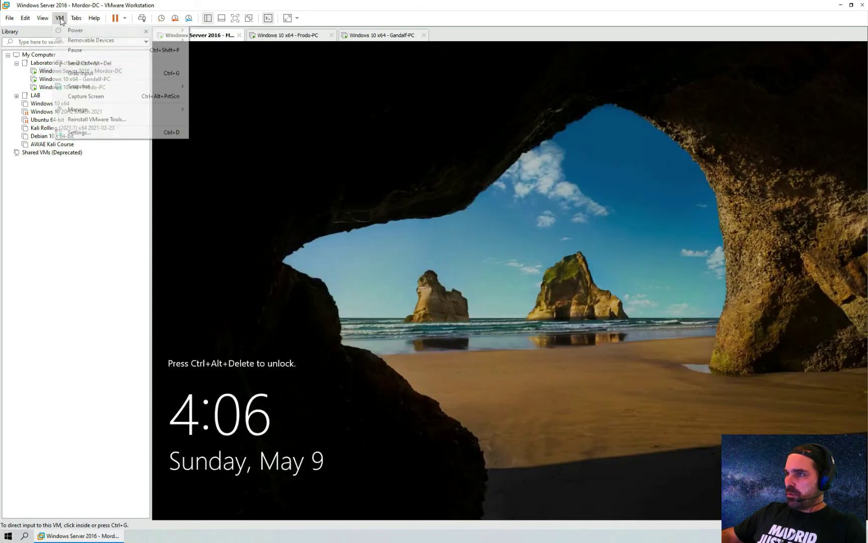
key("Right")
key("Escape")
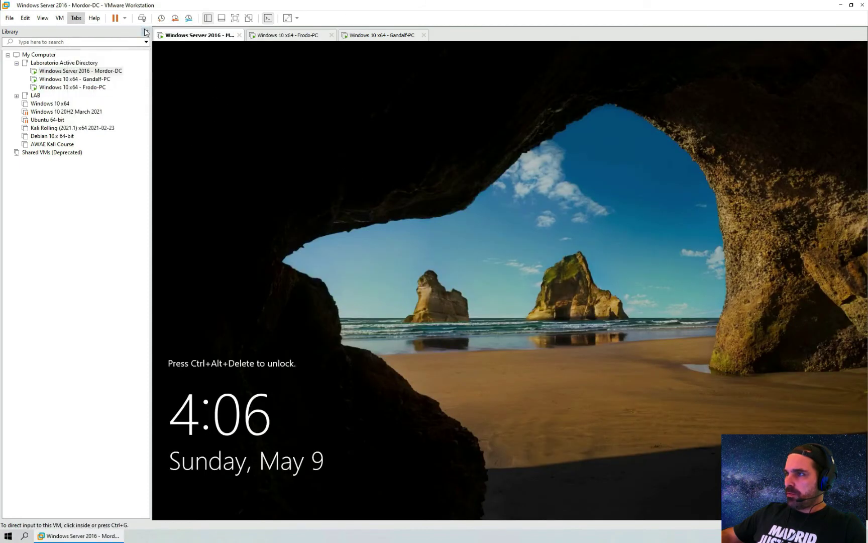
left_click(146, 32)
left_click(235, 18)
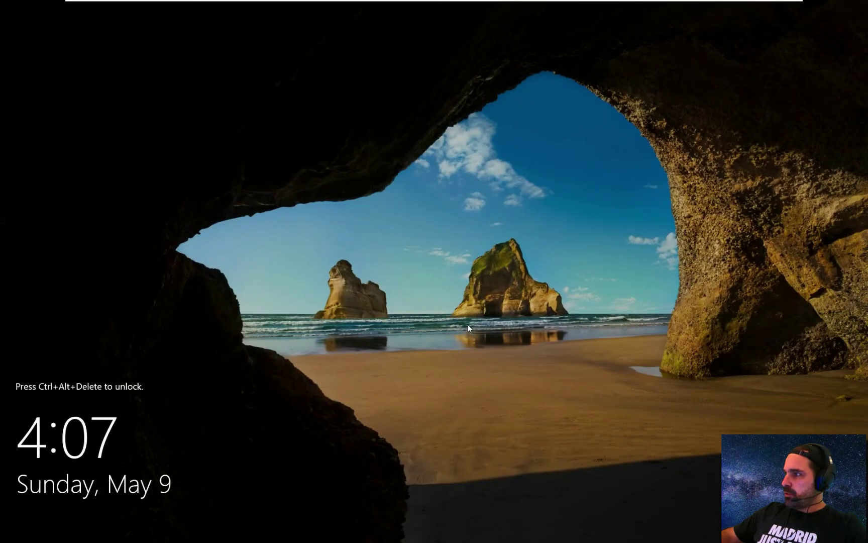
- Send Ctrl+Alt+Del to Mordor-DC from the full-screen VM menu to reach sign-in
mouse_move(355, 3)
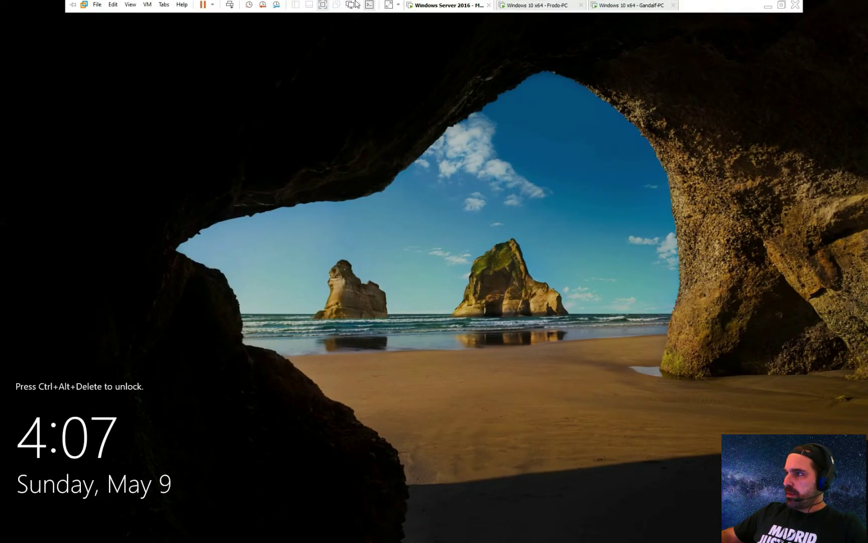
left_click(147, 6)
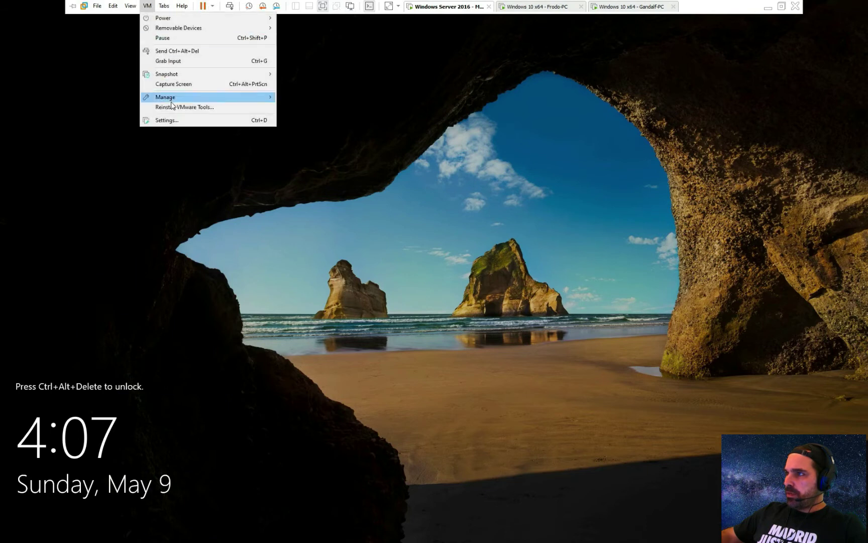
left_click(182, 52)
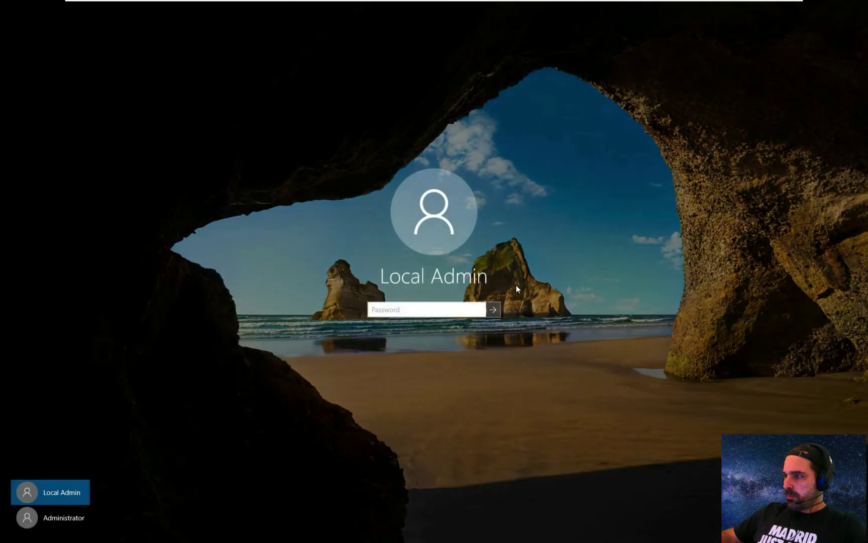
- Enter the administrator password on Mordor-DC and sign in
left_click(438, 310)
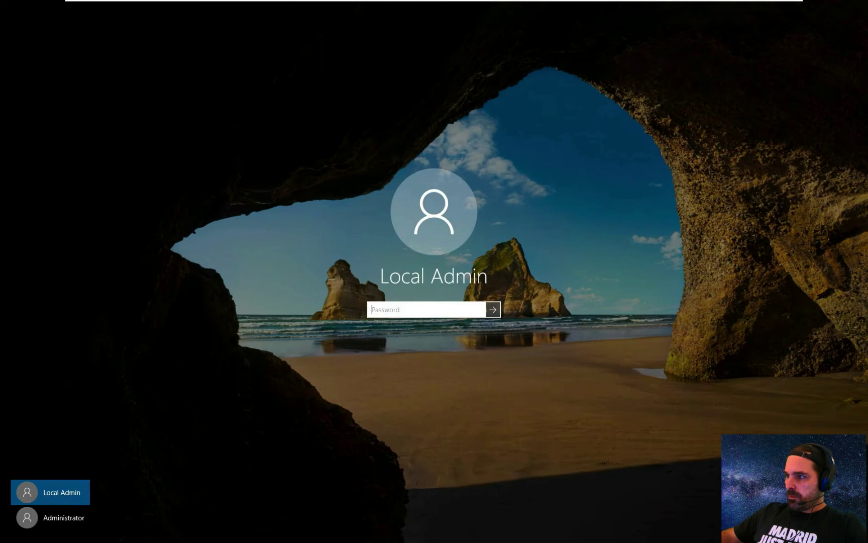
type("Password123")
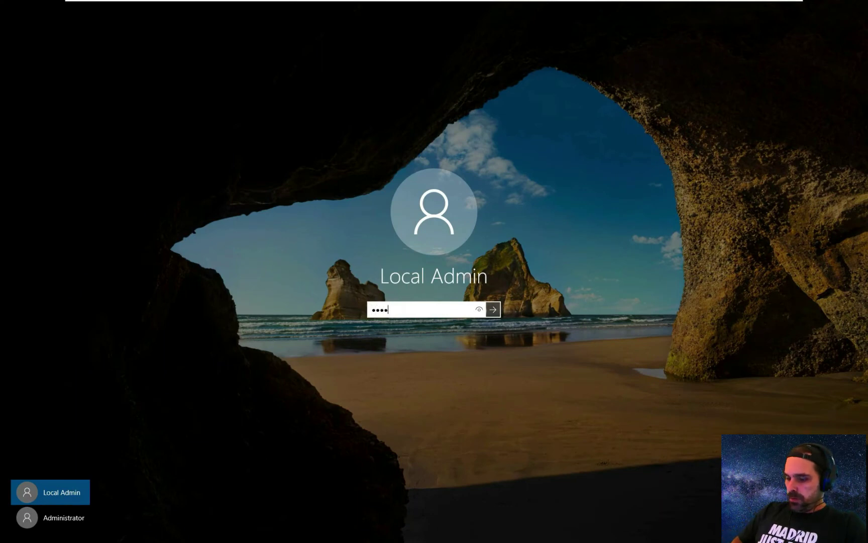
key("Return")
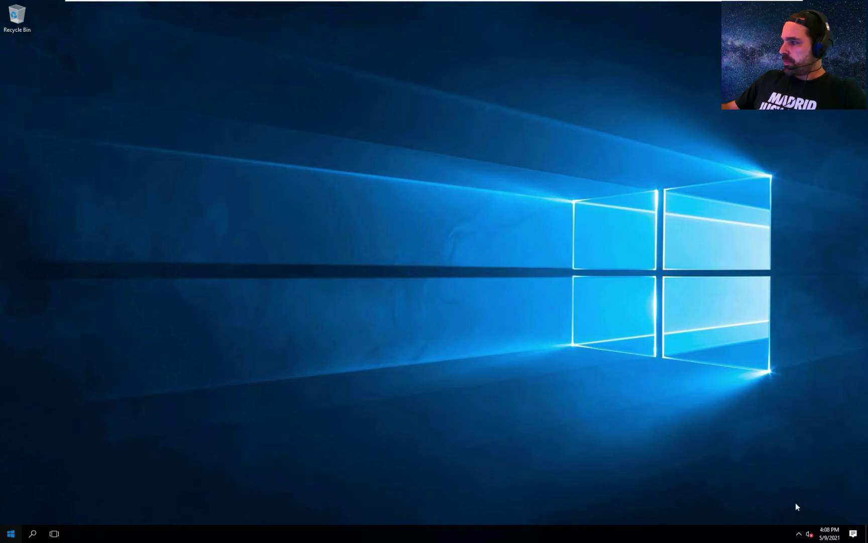
- Open Ethernet0's Internet Protocol Version 4 (TCP/IPv4) properties through Network and Sharing Center
right_click(799, 533)
left_click(799, 528)
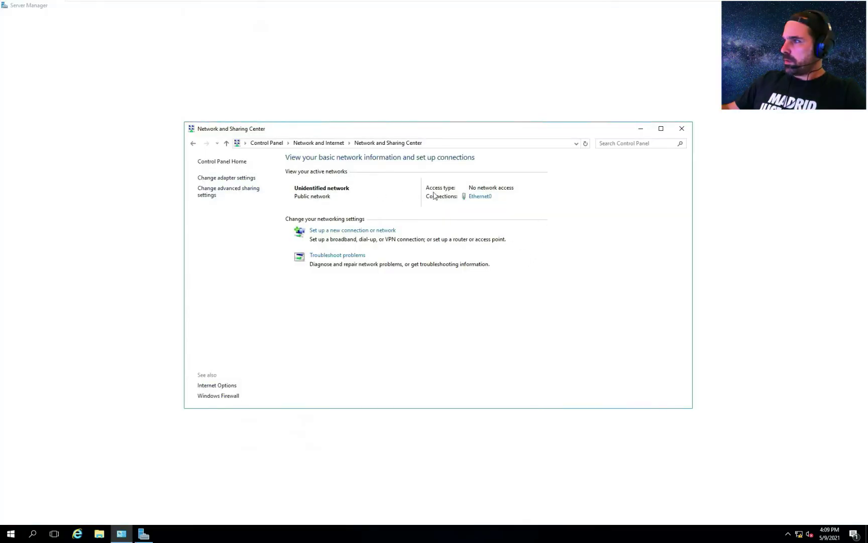
left_click(476, 197)
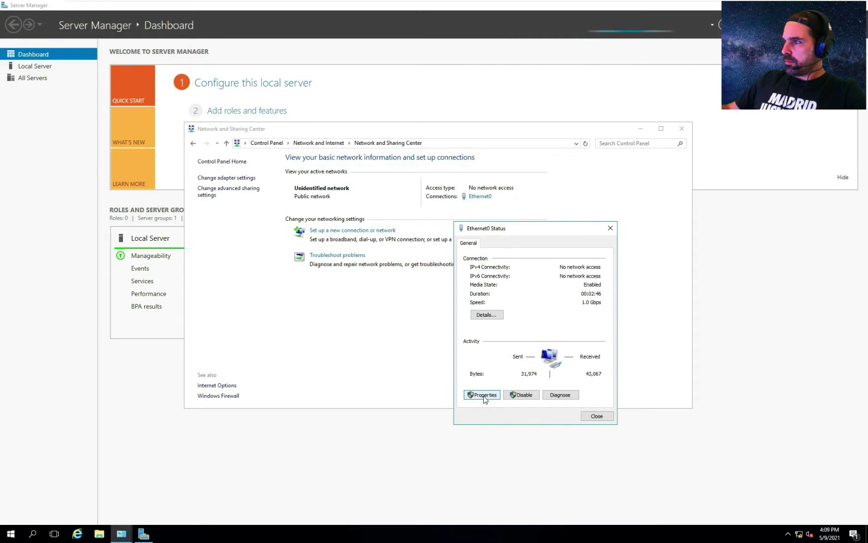
left_click(482, 395)
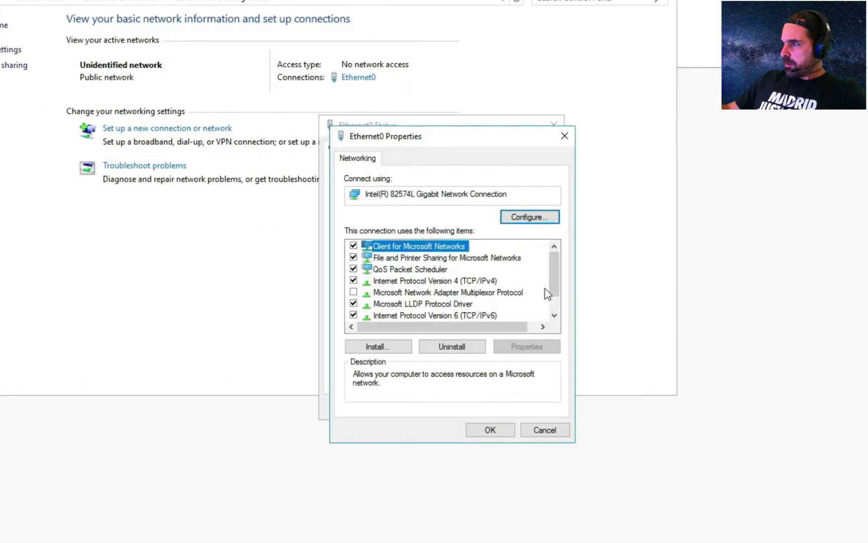
left_click(558, 331)
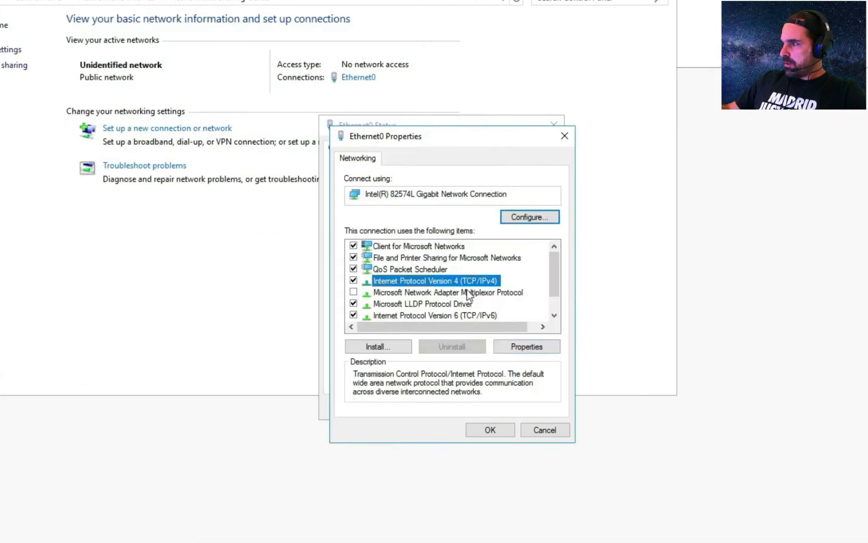
left_click(531, 346)
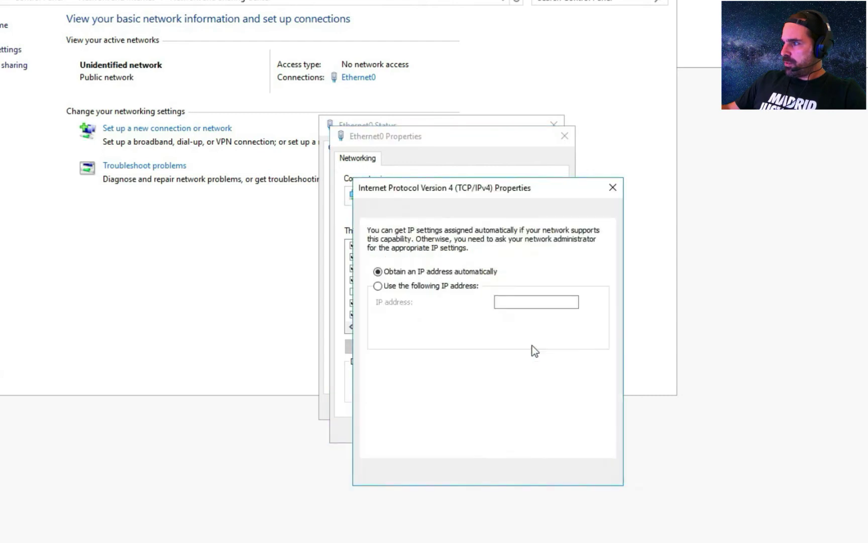
- Assign static IP 10.10.10.2, mask 255.255.255.0 and gateway 10.10.10.1
left_click(449, 286)
left_click(505, 302)
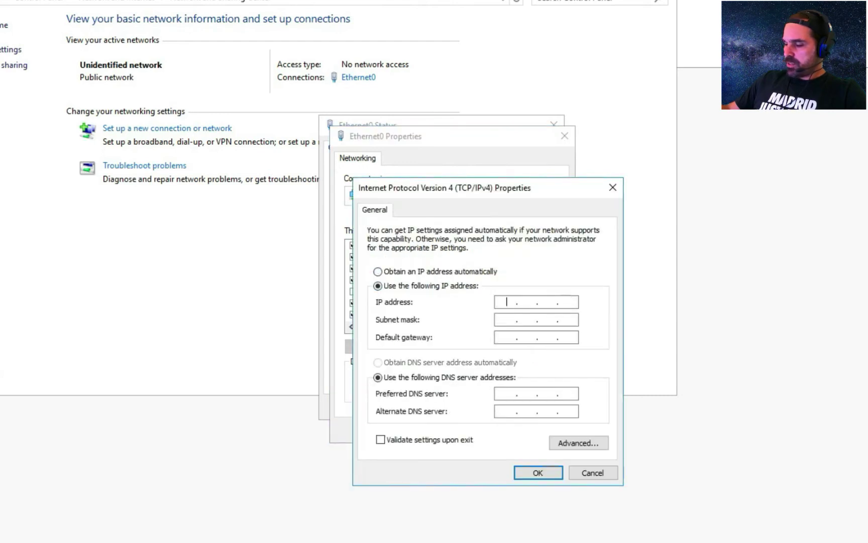
type("10.")
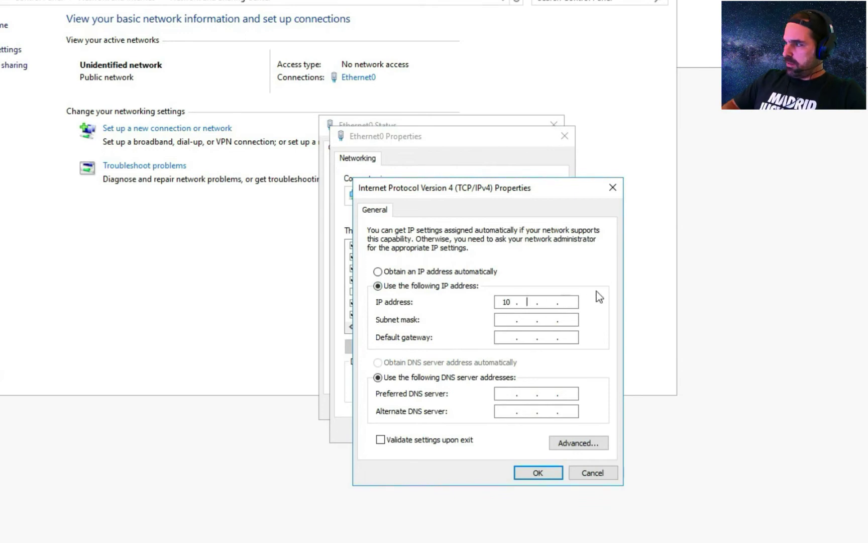
type("10")
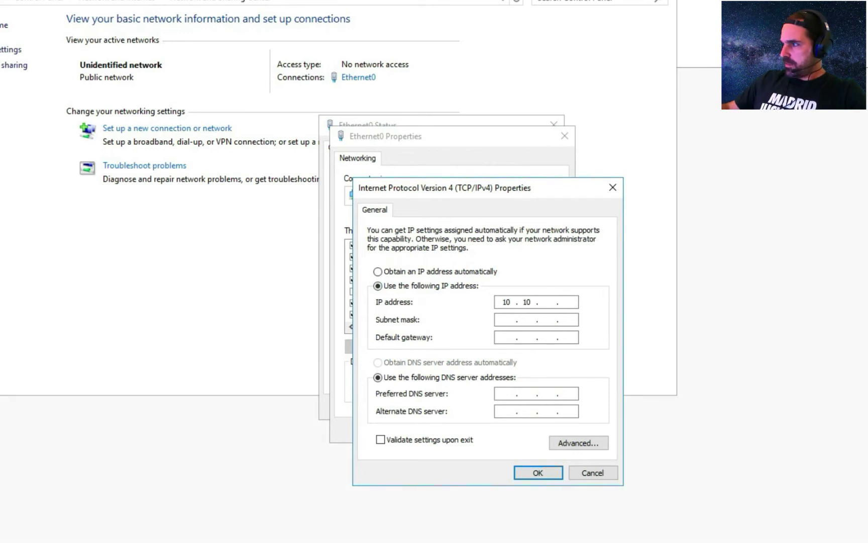
type(".10")
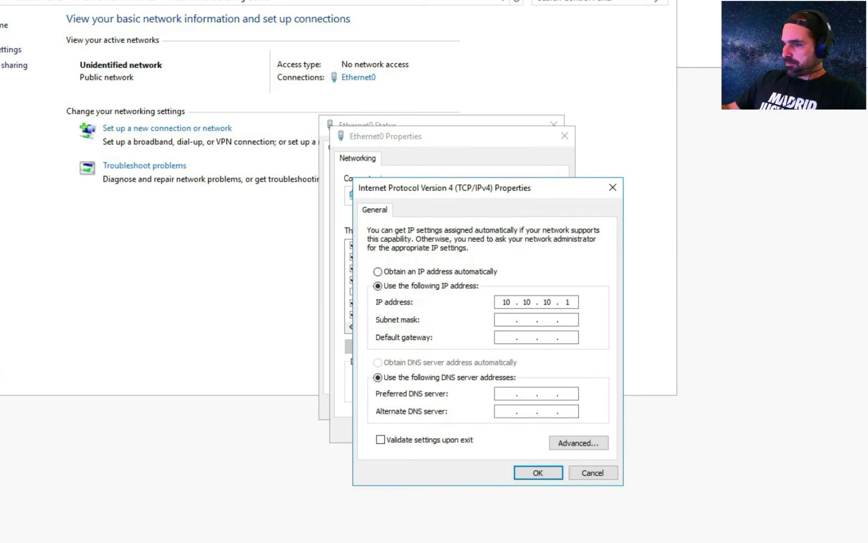
type(".1")
left_click(526, 320)
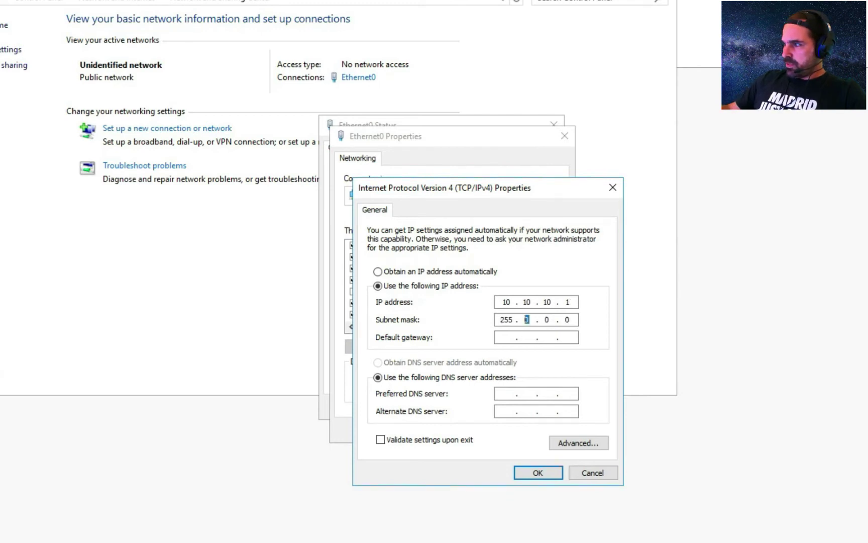
type("255 . ")
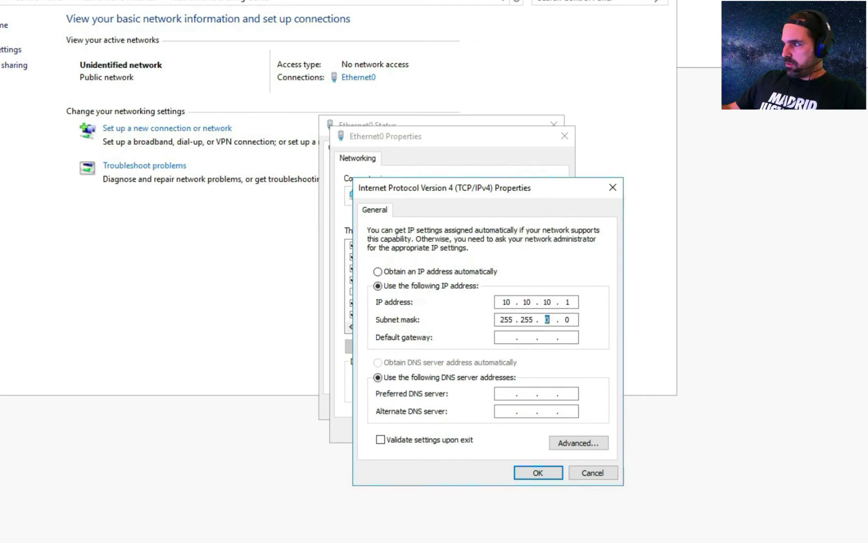
type("255 .")
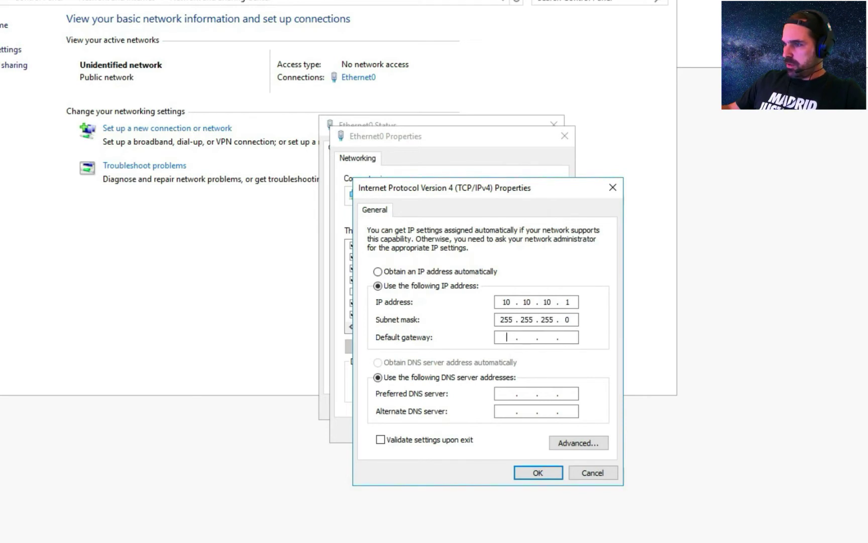
left_click(506, 337)
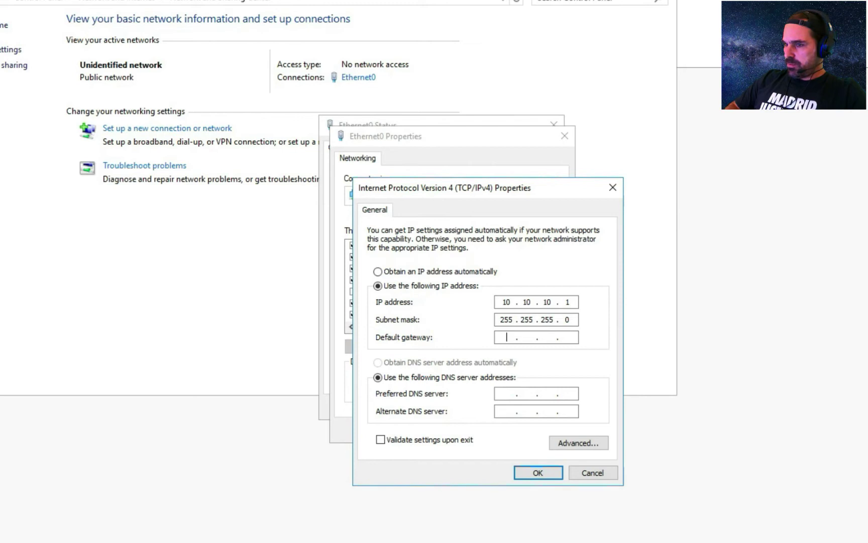
type("10.10.10")
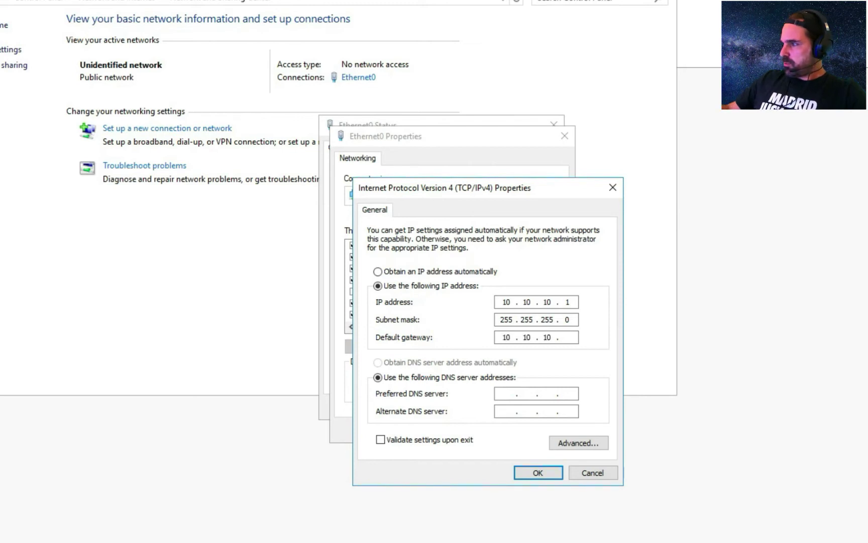
type("1")
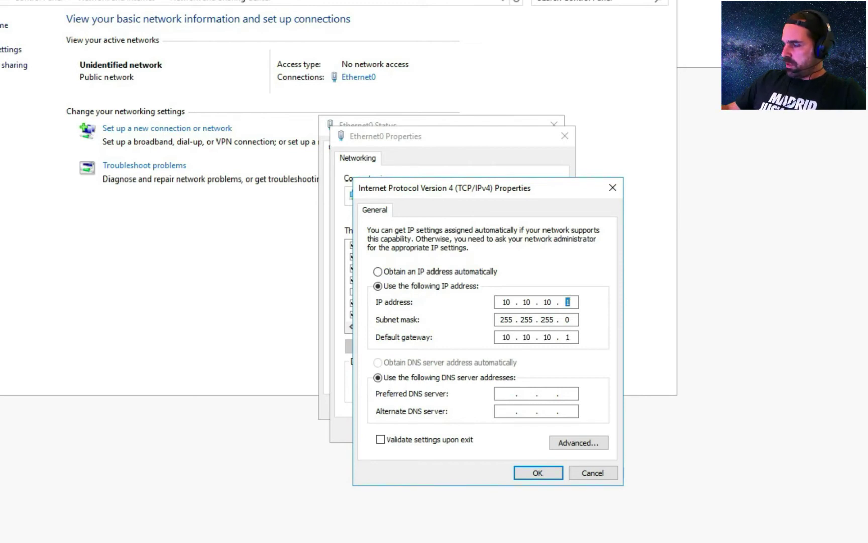
type("2")
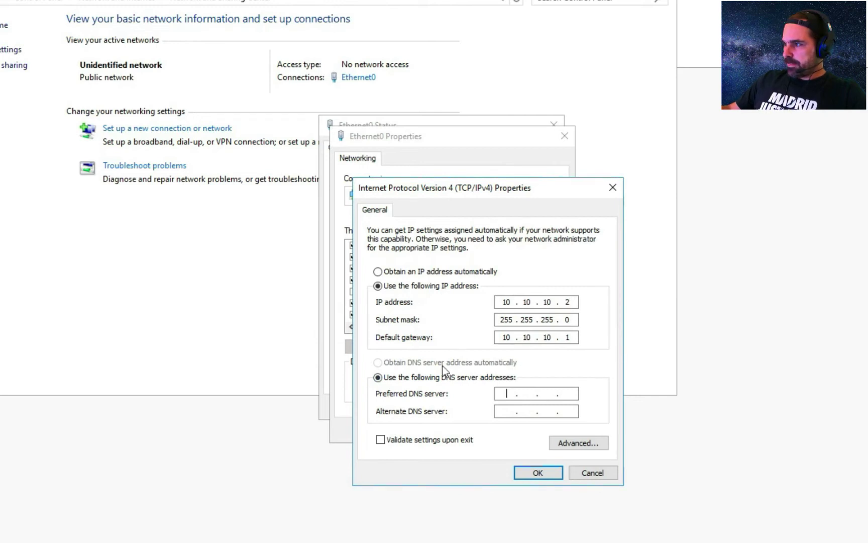
- Set the preferred DNS server to 10.10.10.2
left_click(461, 381)
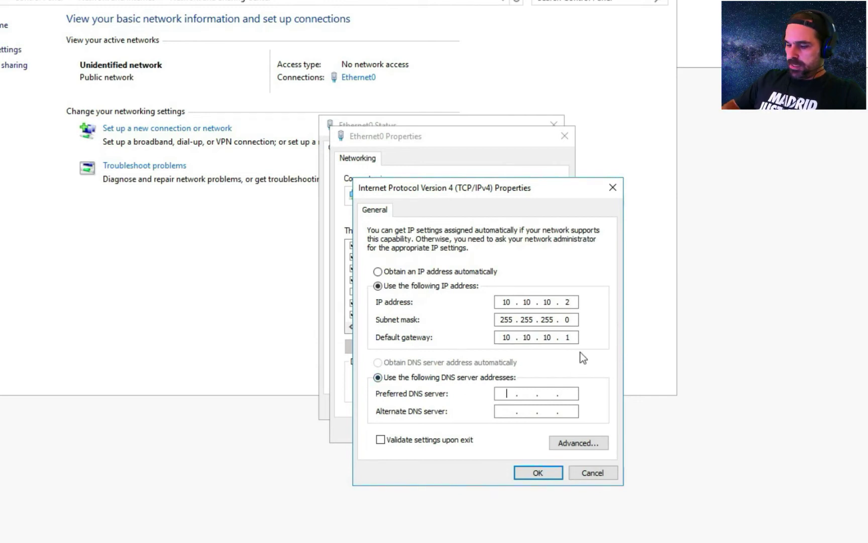
type("10 . ")
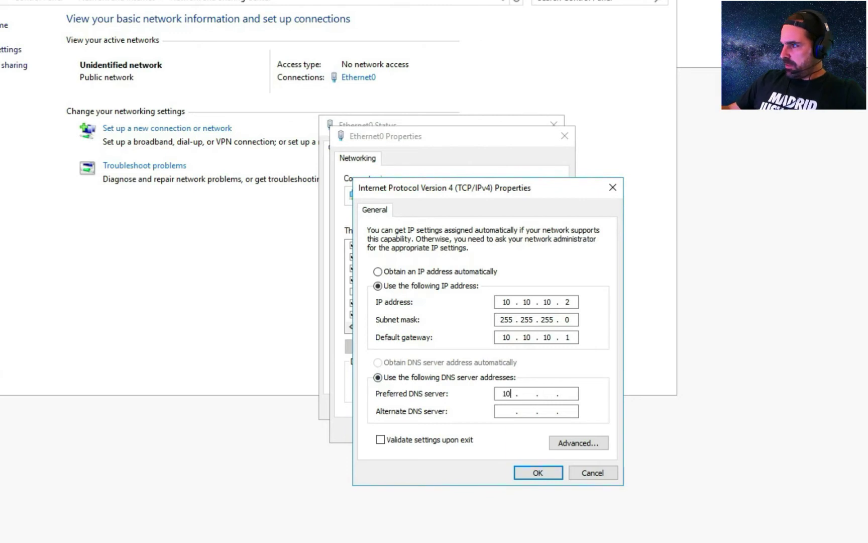
type("10 . ")
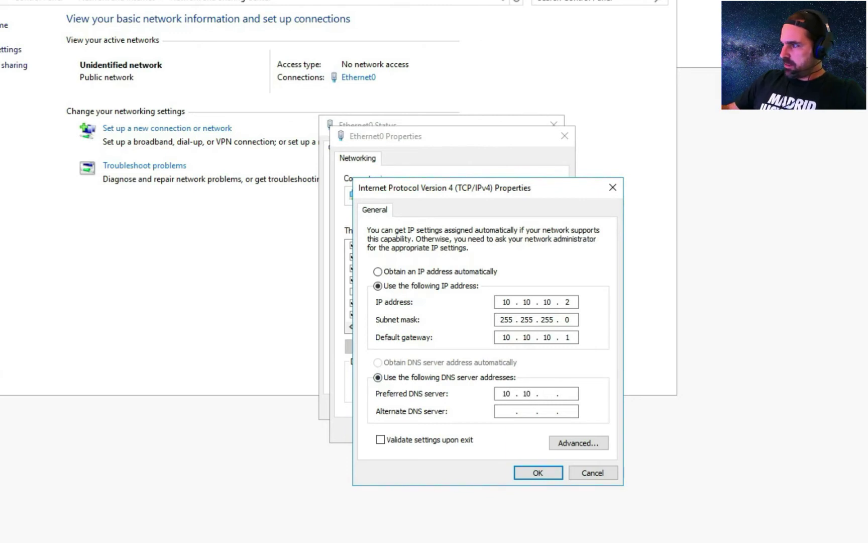
type("0")
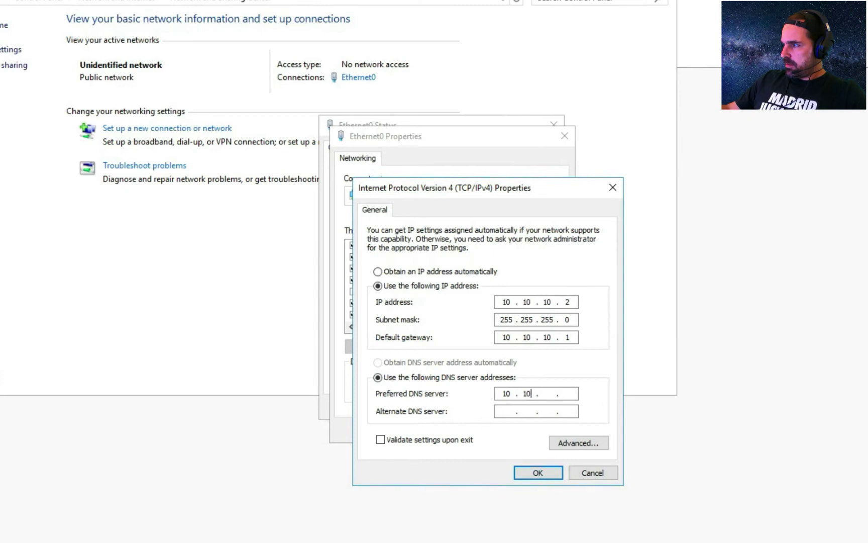
key("period")
type("10")
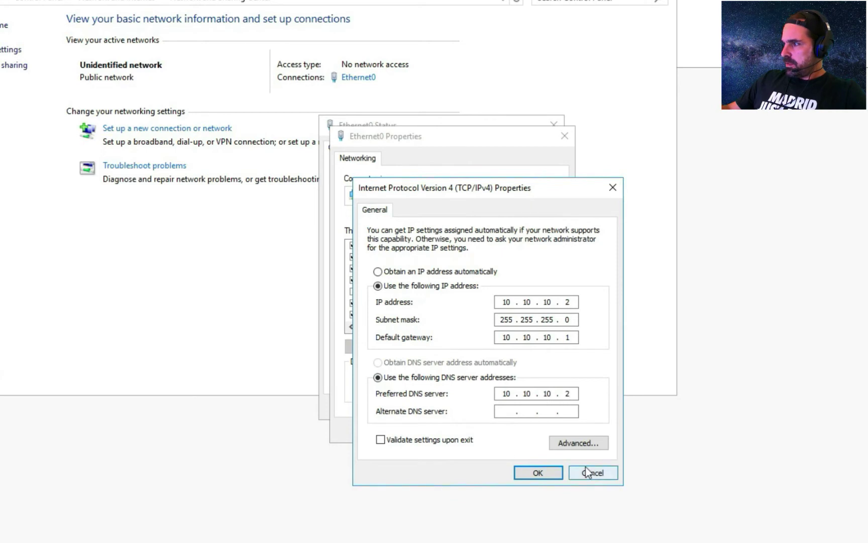
- Save the IPv4 settings and run ipconfig to confirm the address 10.10.10.2
left_click(540, 477)
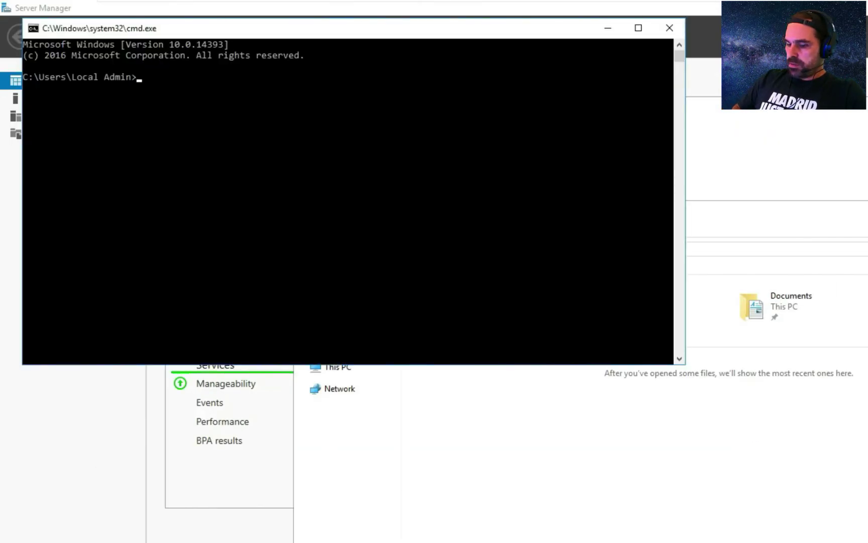
type("config")
key("Return")
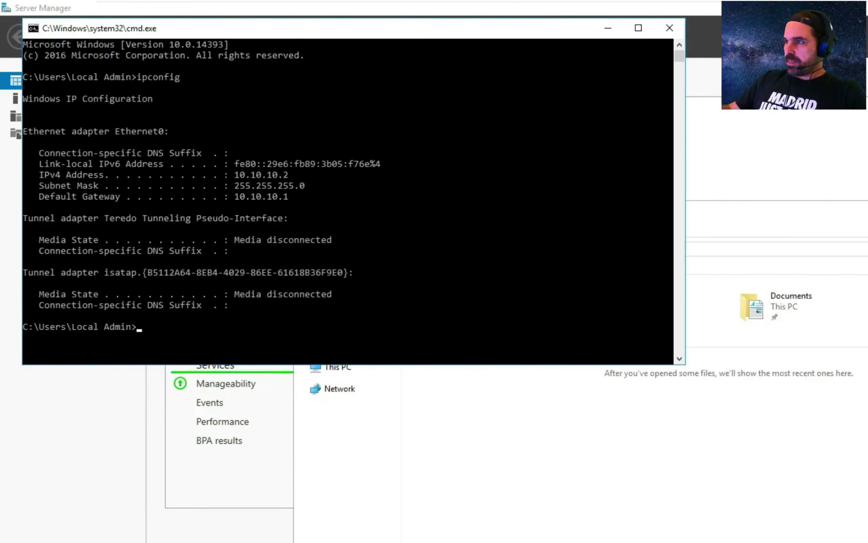
left_click_drag(232, 176, 315, 178)
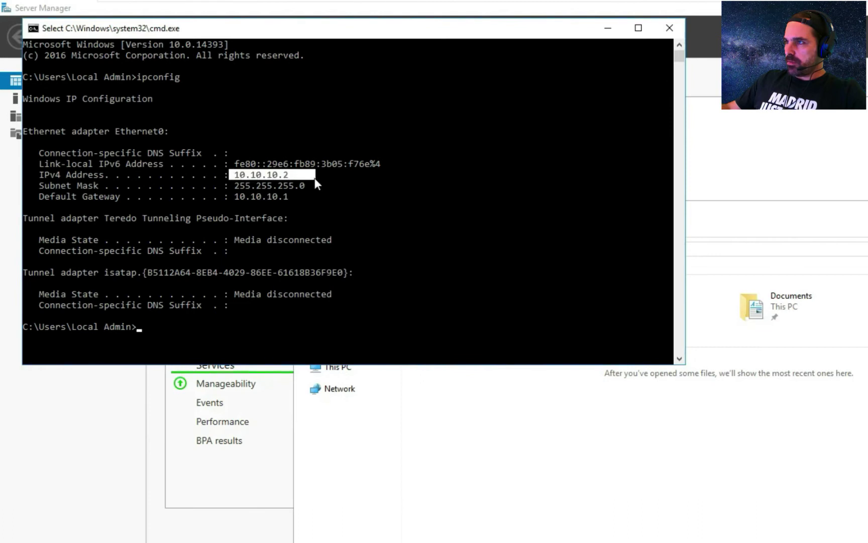
left_click(315, 179)
left_click_drag(380, 35, 689, 230)
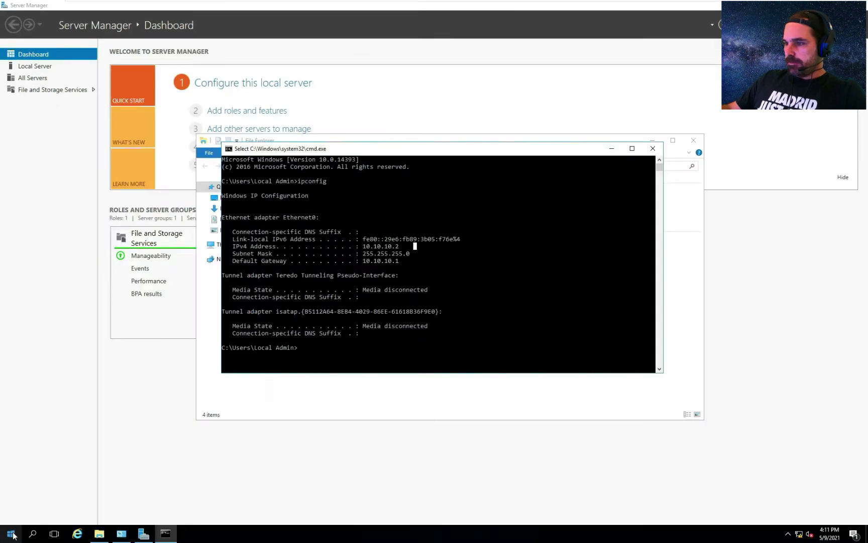
- On the server, search the Start menu and open the About your PC settings
left_click(11, 533)
left_click(12, 535)
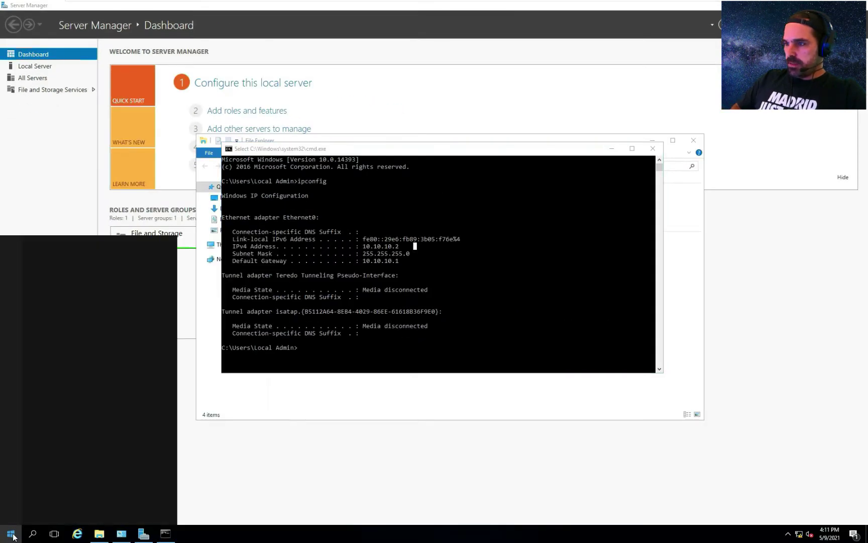
type("System")
key("Down")
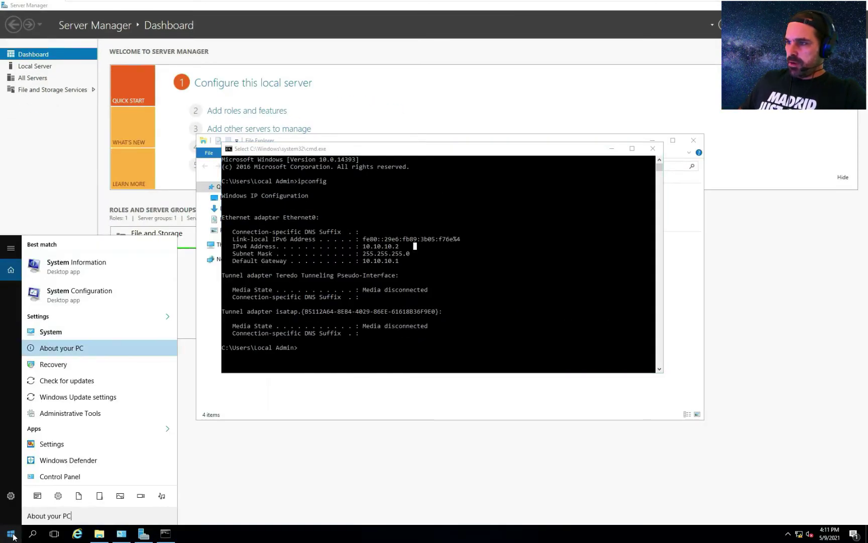
key("Return")
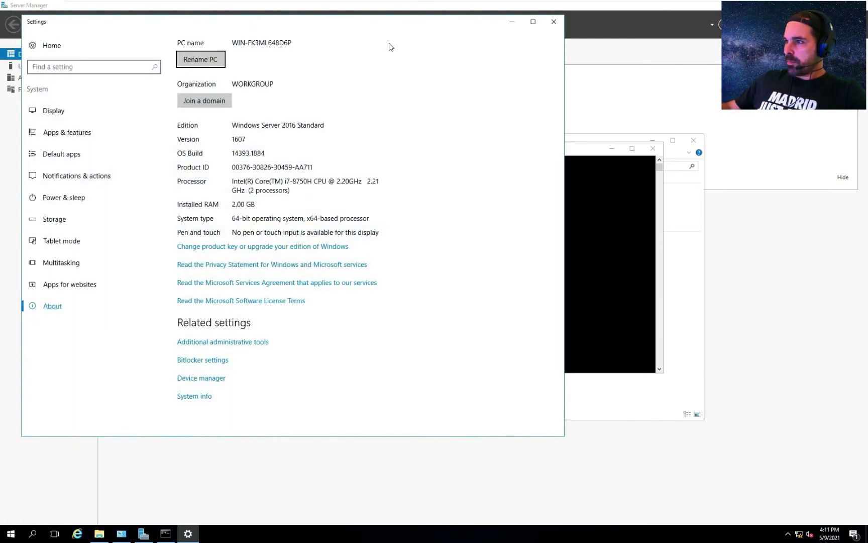
- Rename the server to MORDOR-DC and restart it to apply the name
left_click(201, 61)
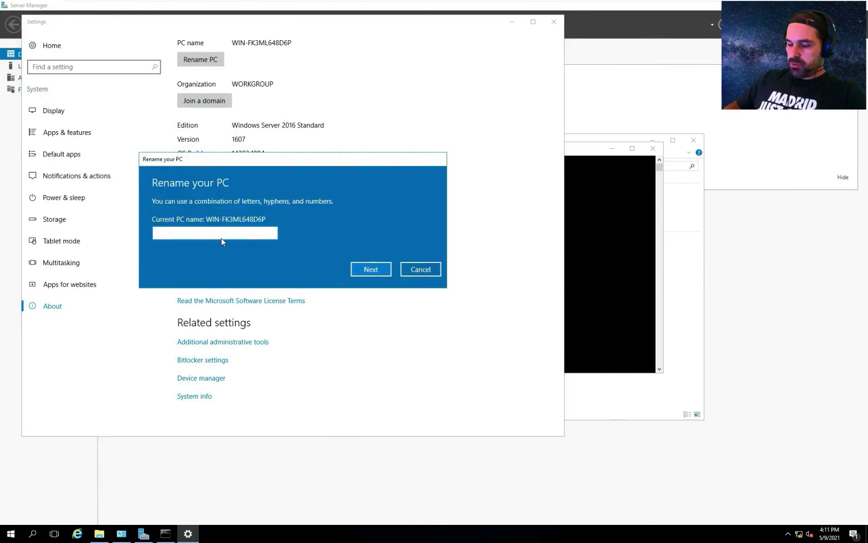
type("MOR")
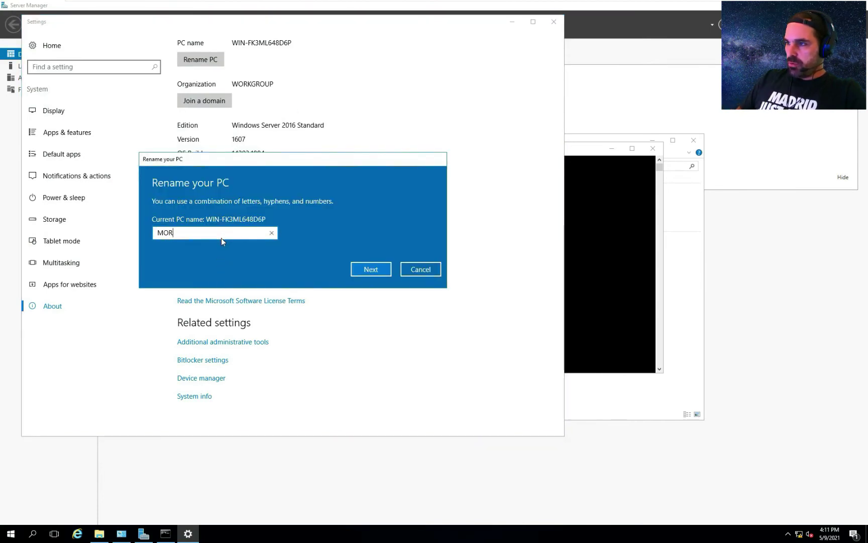
type("DOR/c")
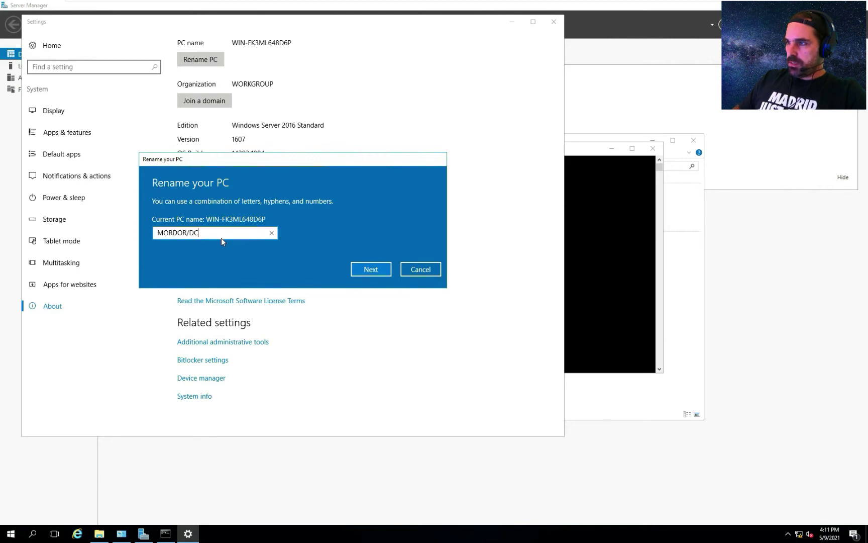
key("BackSpace")
key("BackSpace")
type("-cd")
key("BackSpace")
key("BackSpace")
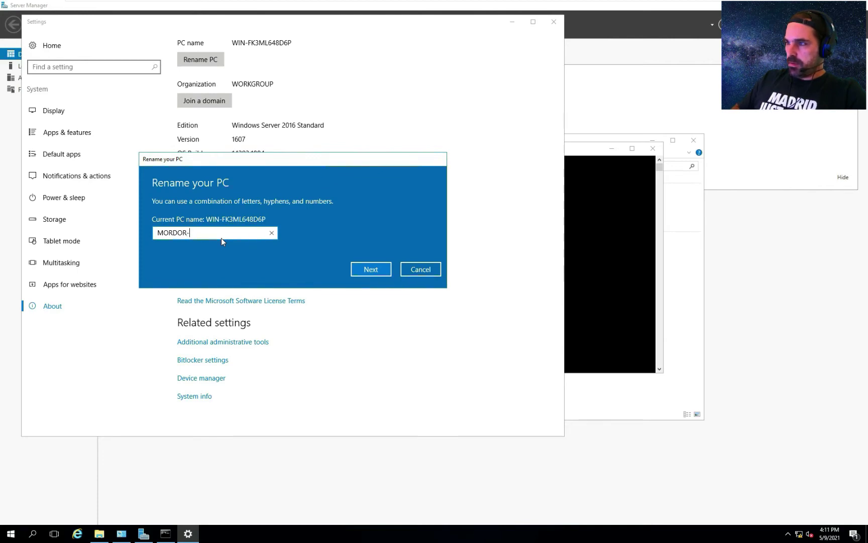
type("DC")
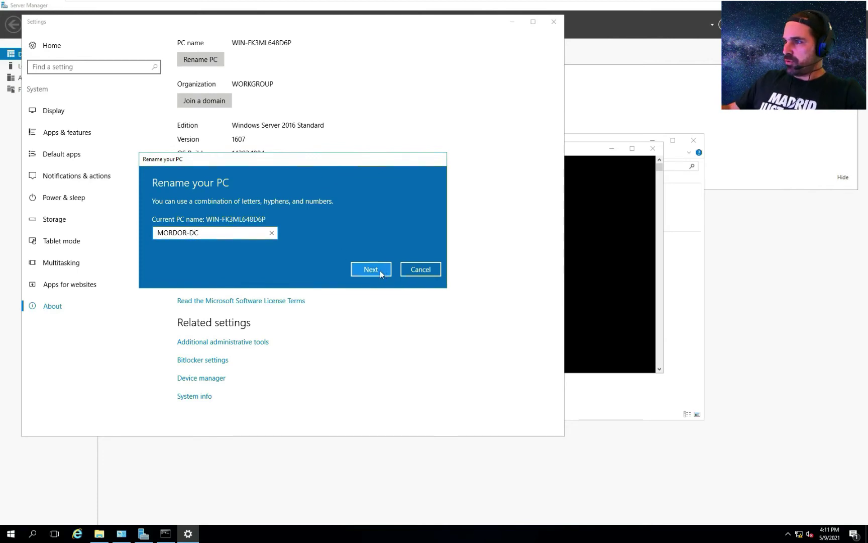
left_click(380, 272)
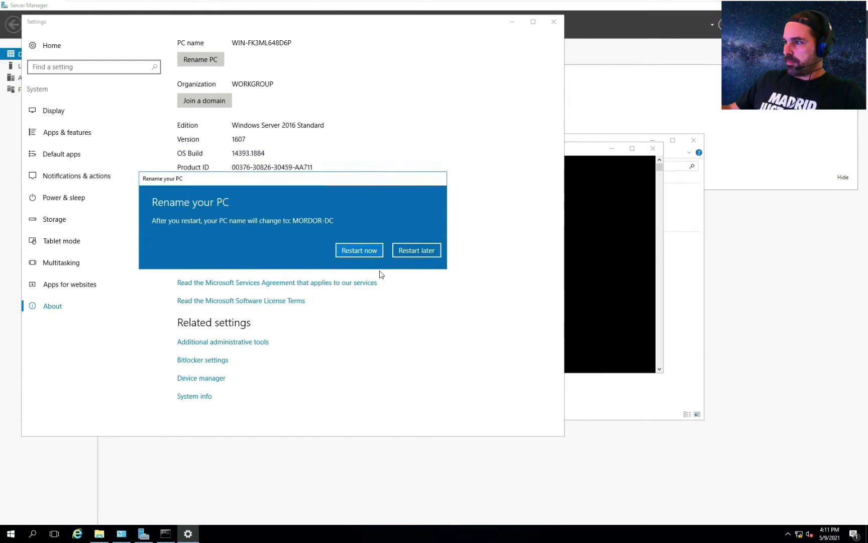
left_click(367, 253)
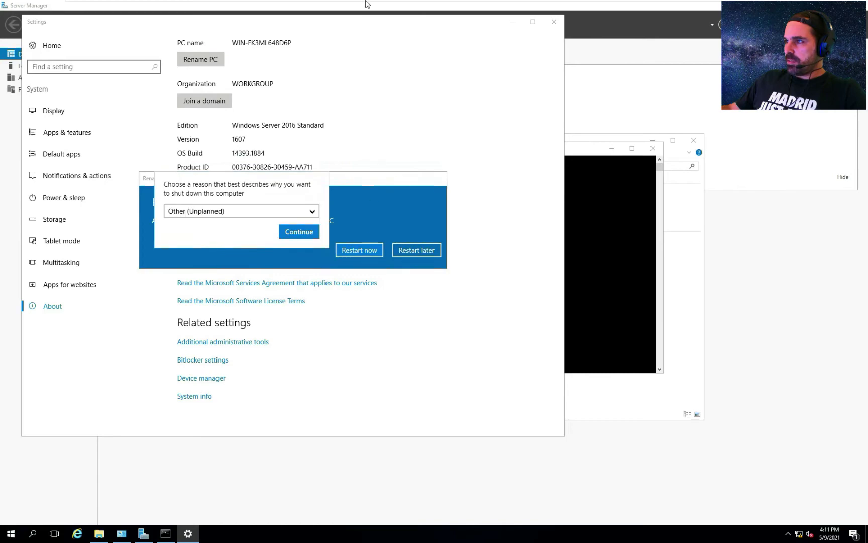
left_click(299, 232)
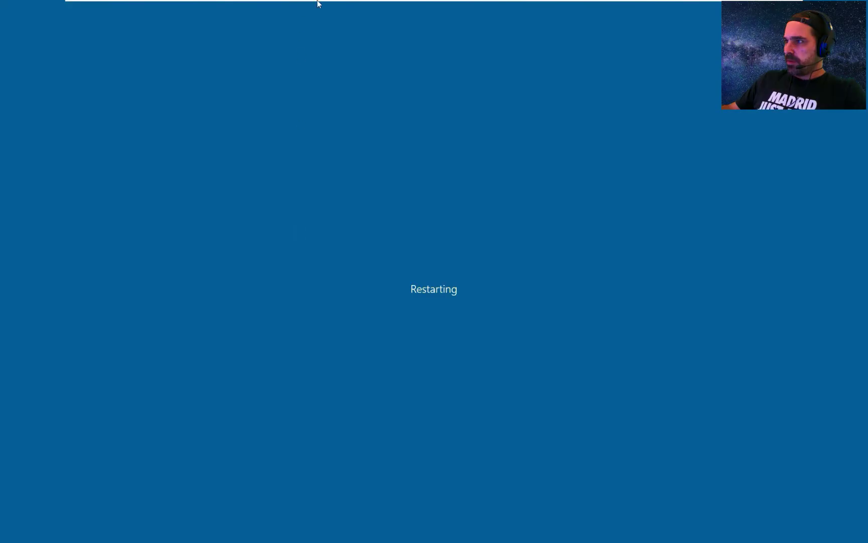
- Switch to the Frodo-PC virtual machine and sign in with its password
mouse_move(317, 3)
left_click(552, 8)
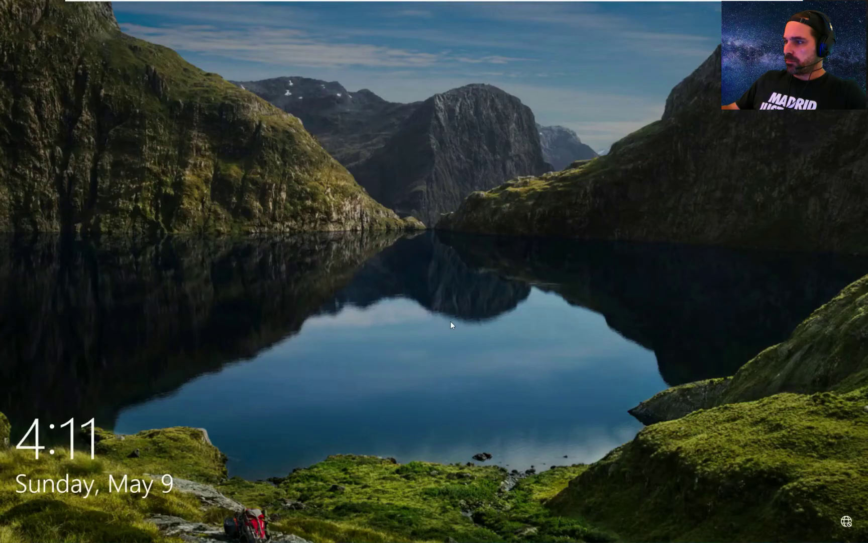
left_click(450, 322)
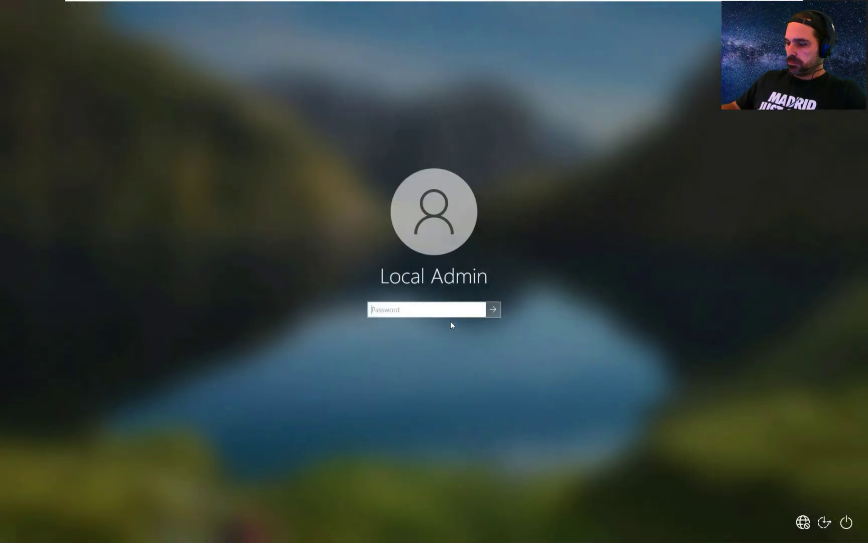
type("••••••••••••")
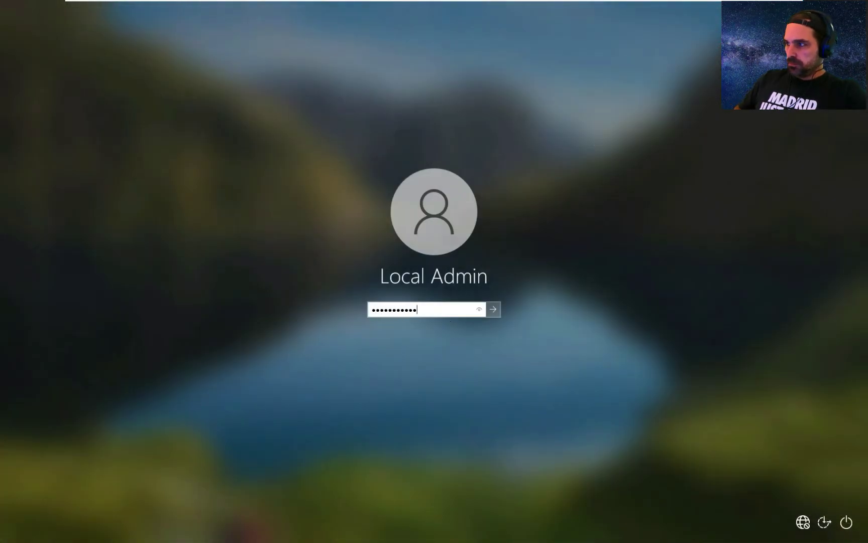
key("Return")
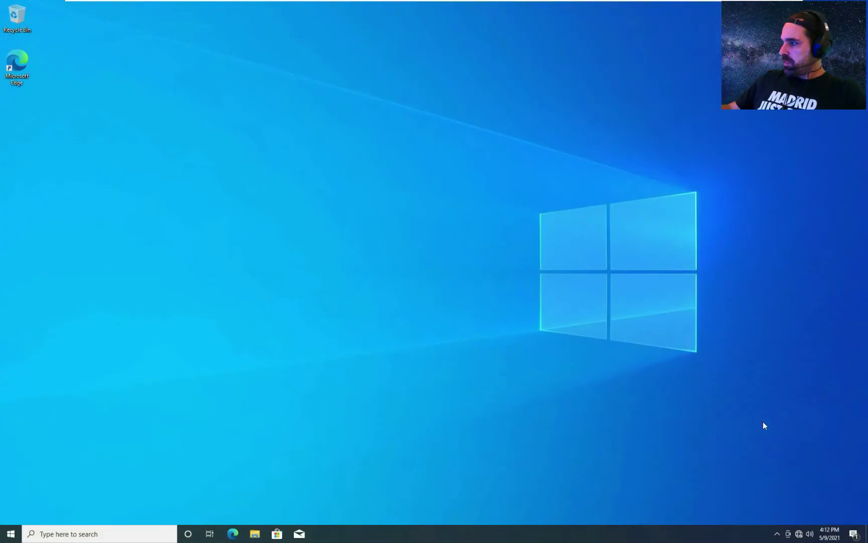
- Open the IPv4 (TCP/IPv4) properties of Frodo-PC's Ethernet0 adapter
left_click(777, 534)
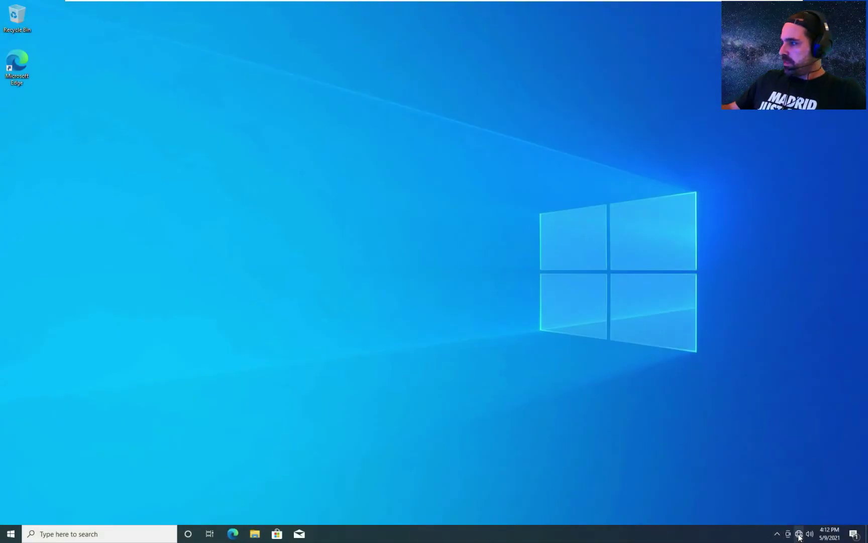
right_click(799, 535)
left_click(797, 522)
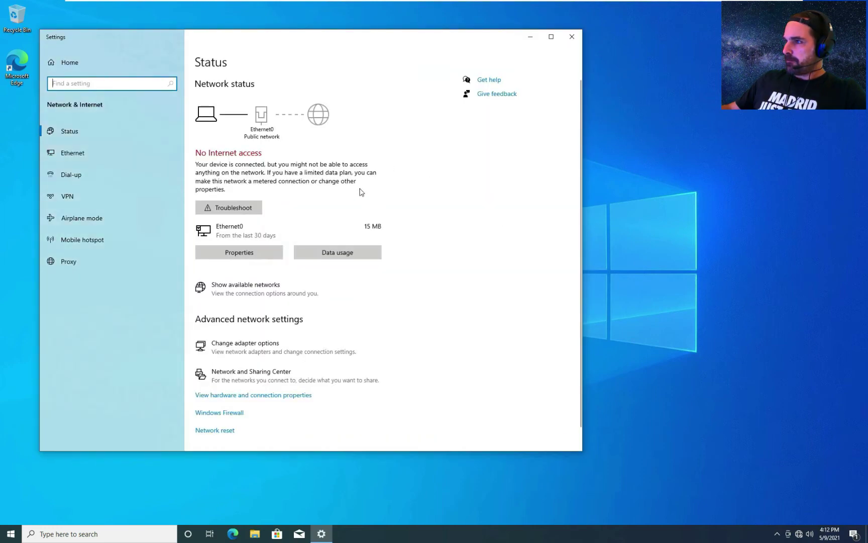
left_click(246, 348)
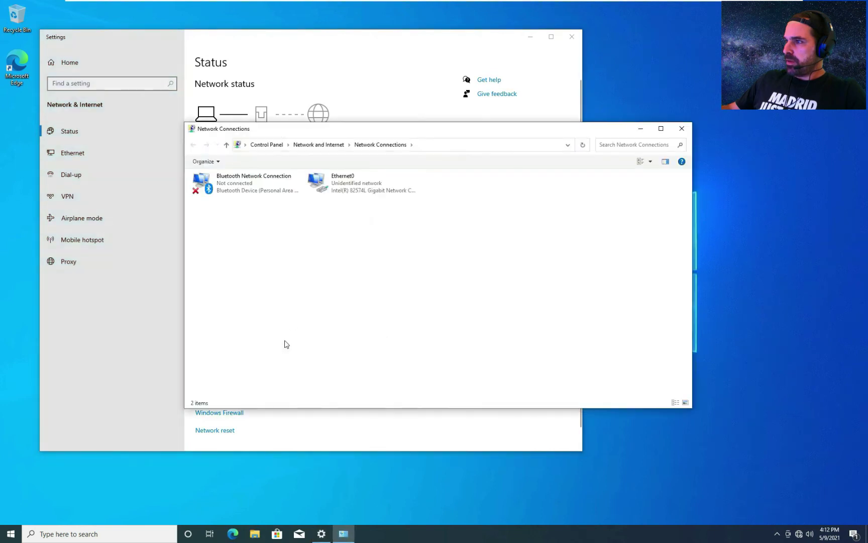
right_click(335, 179)
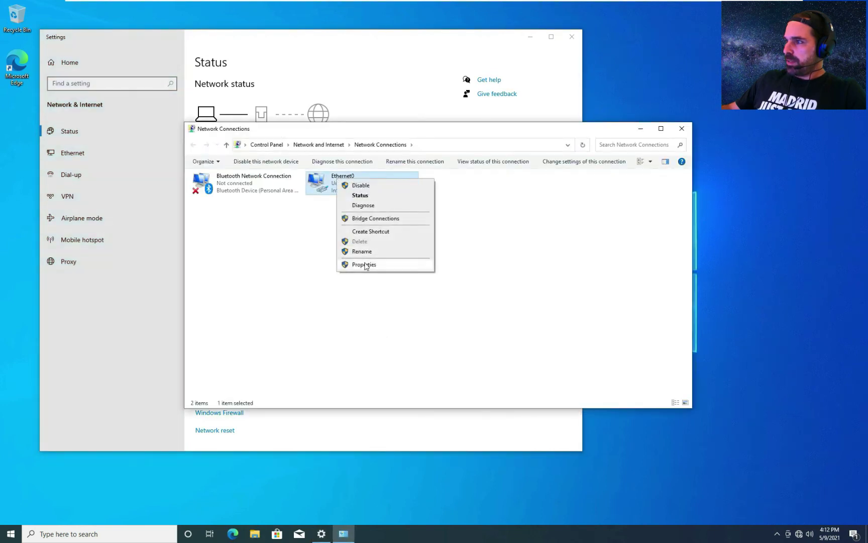
left_click(363, 264)
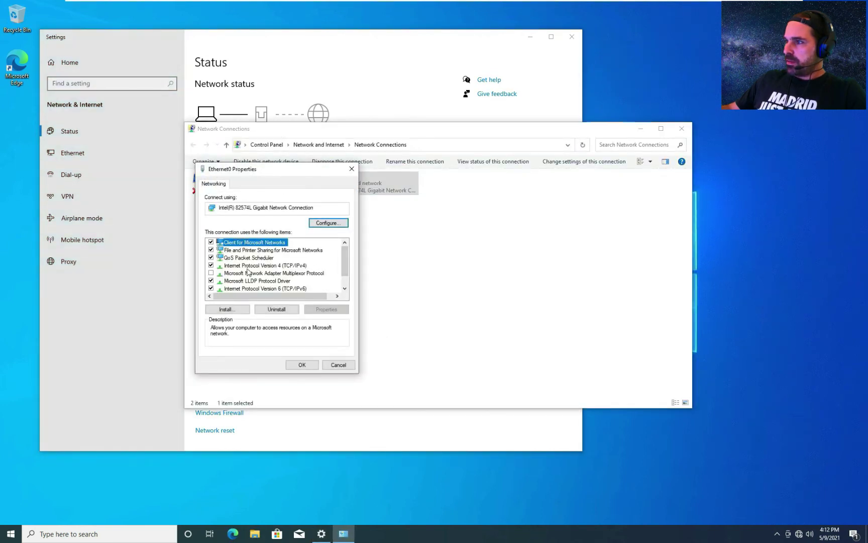
left_click(249, 259)
left_click(249, 265)
left_click(326, 309)
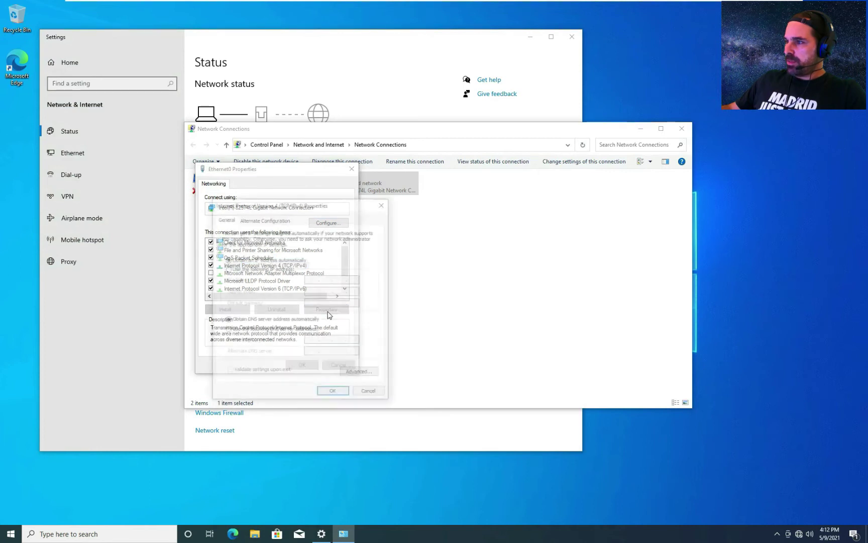
- Set static IP 10.10.10.3, mask 255.255.255.0, gateway 10.10.10.1, DNS 10.10.10.2, and save
left_click(239, 269)
type("1")
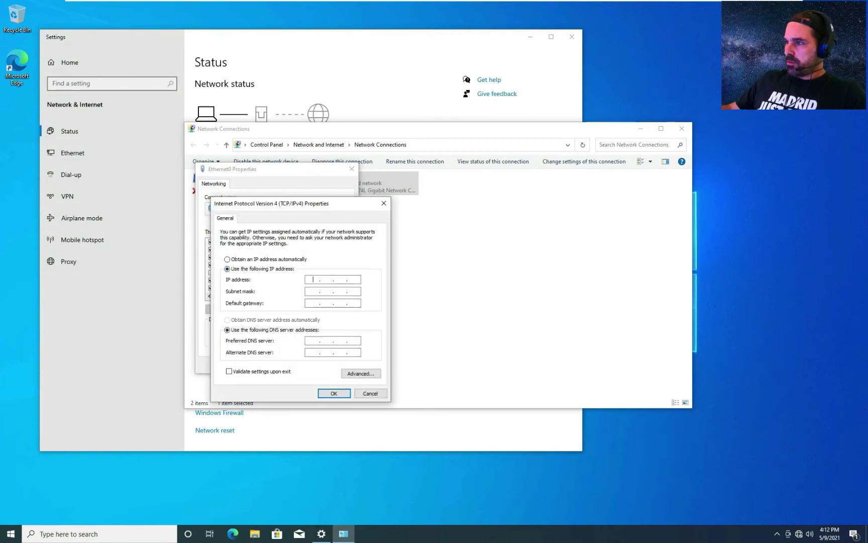
type("0 . 10 . .")
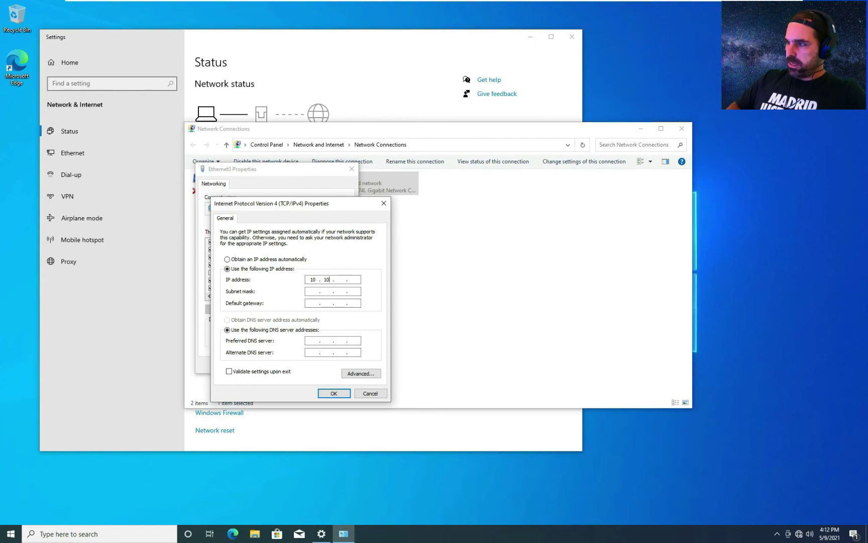
key("BackSpace")
type("10 . ")
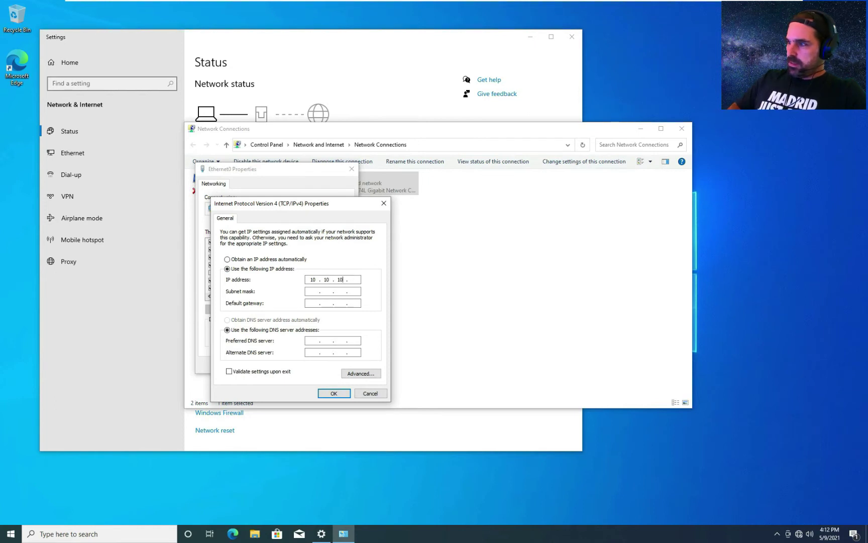
type("3")
key("Tab")
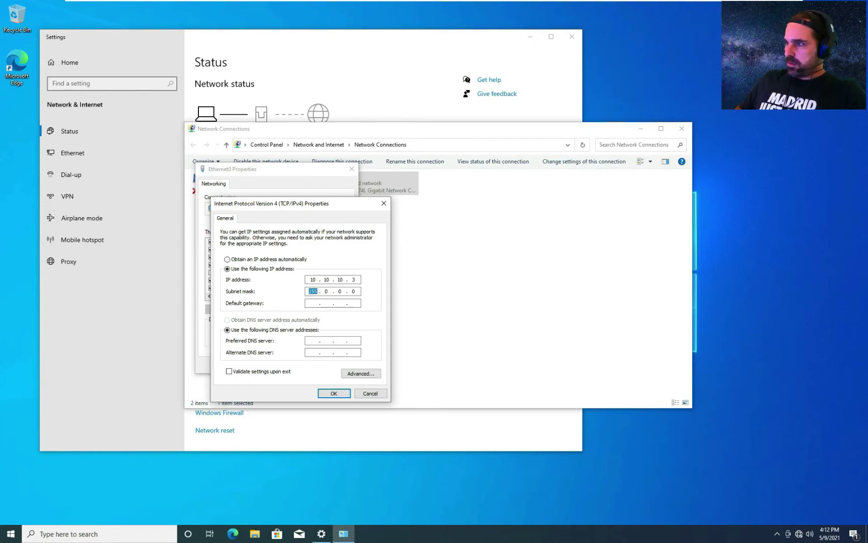
key("Tab")
key("shift+Tab")
type(". 255 . 255")
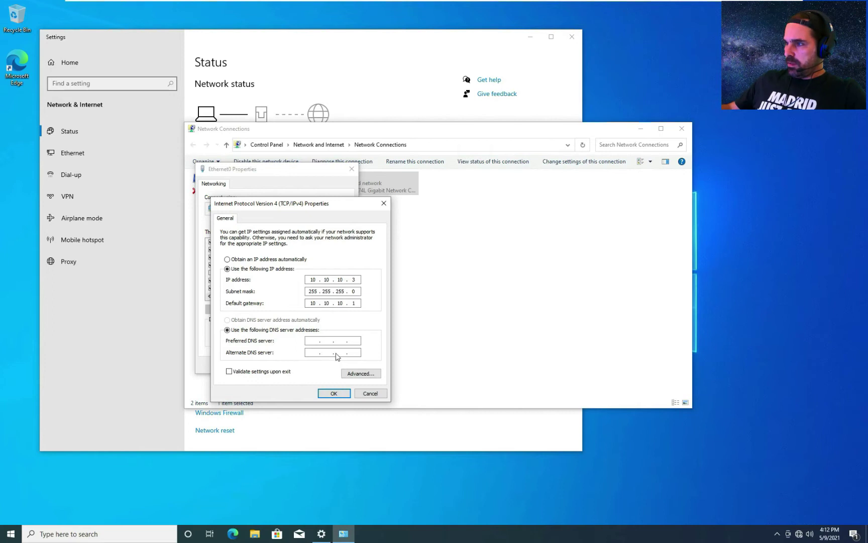
type("1")
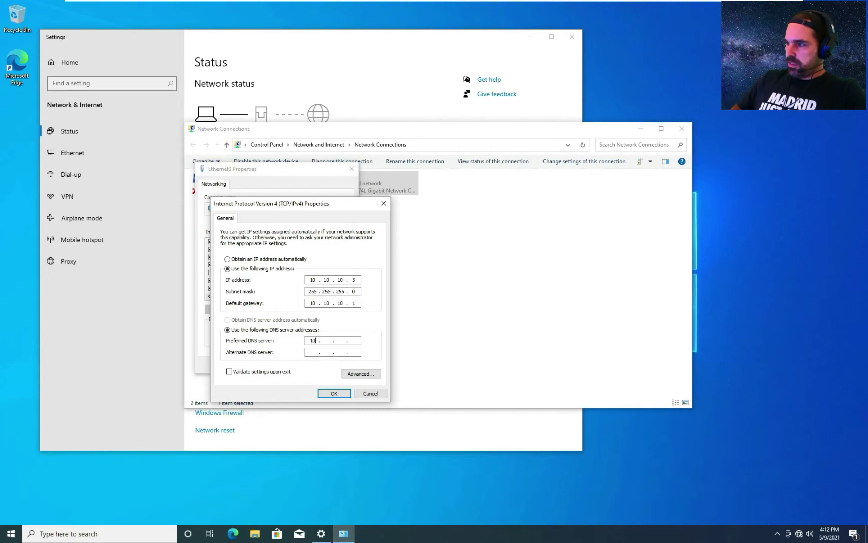
type("0.10")
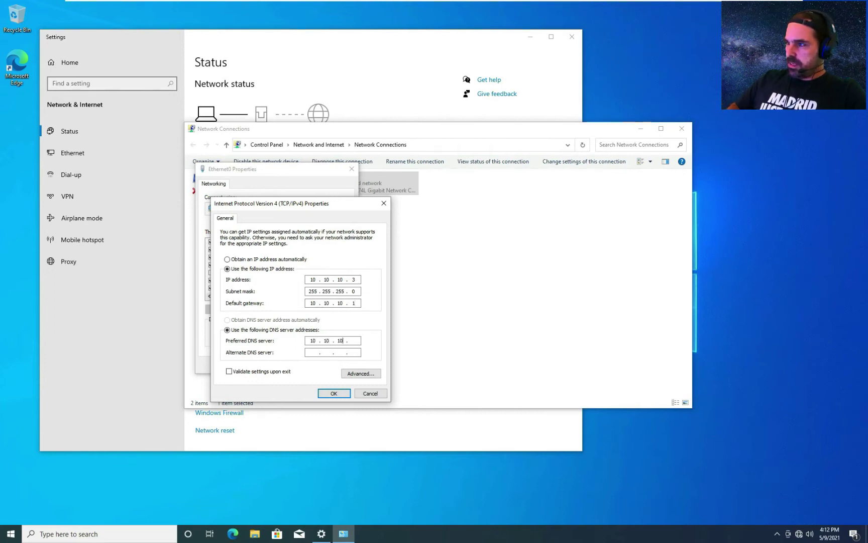
left_click(335, 393)
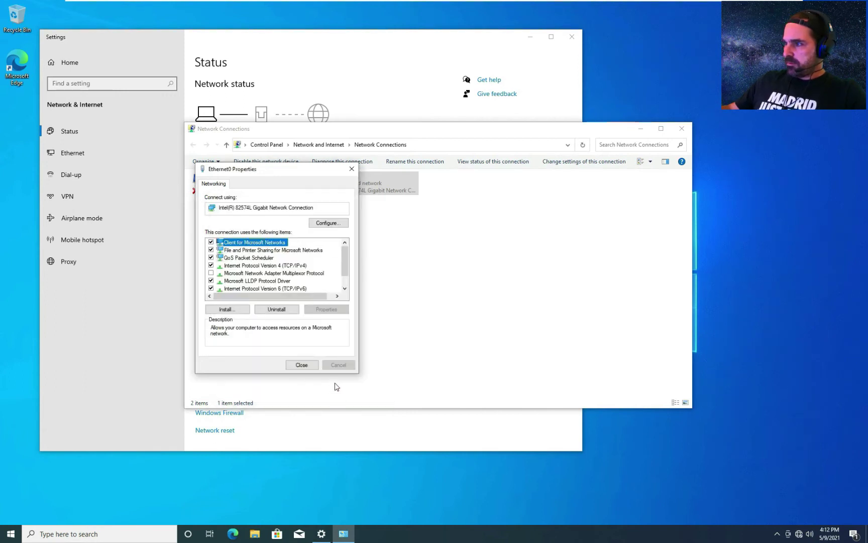
- Close the adapter properties, dismiss the discovery prompt, and open About your PC
left_click(312, 367)
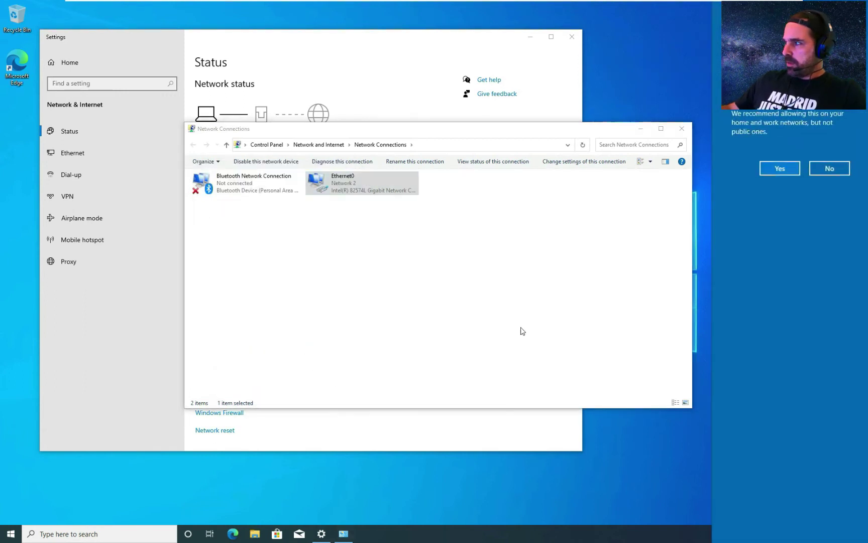
left_click(811, 175)
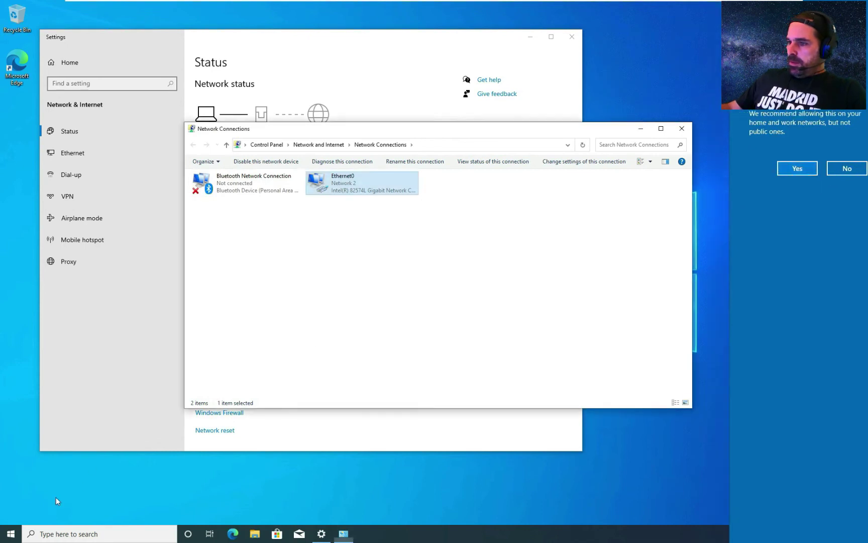
left_click(10, 533)
type("about")
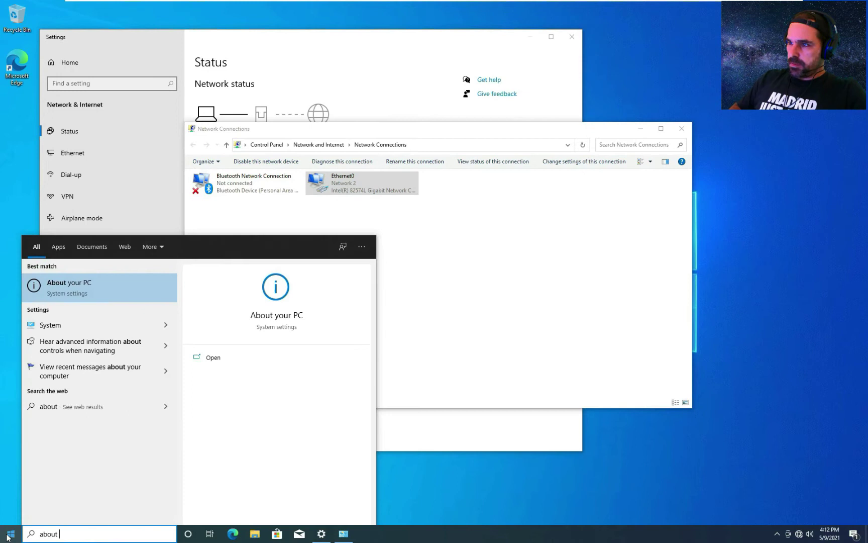
key("Return")
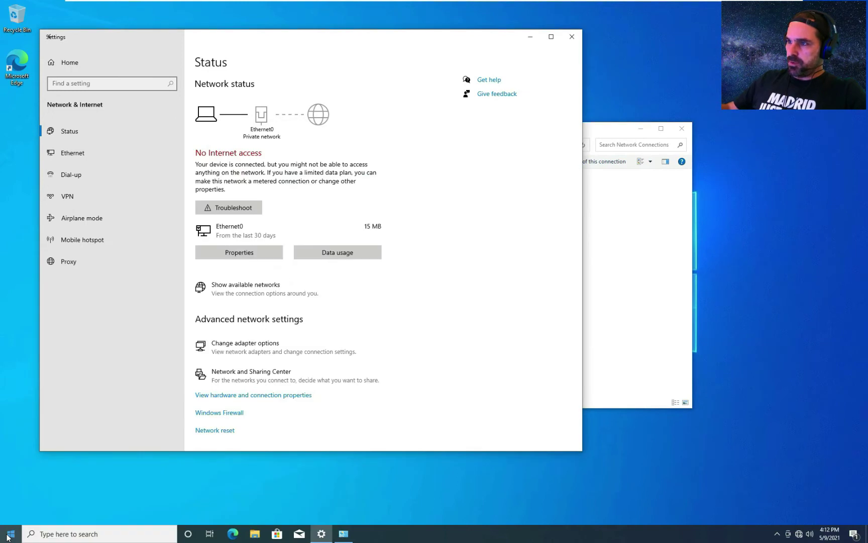
- Enter FRODO-PC as the new computer name and submit it
left_click(223, 256)
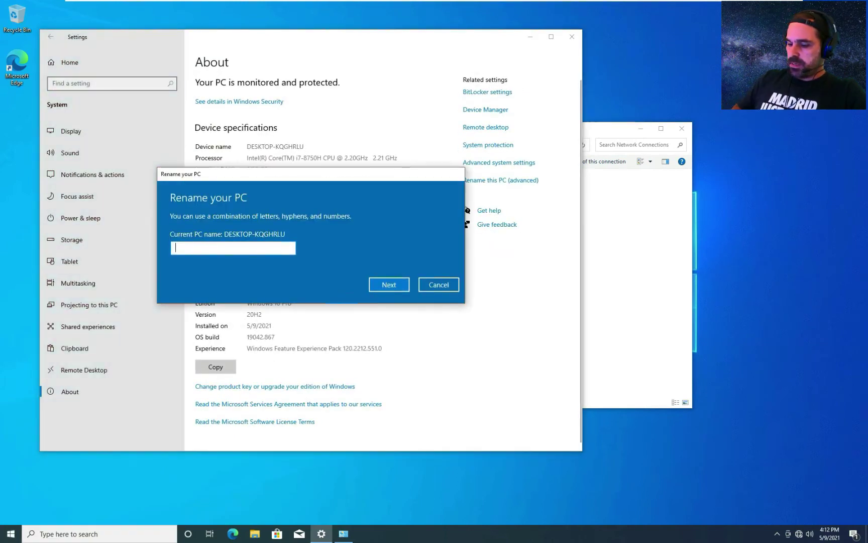
type("FRODO-PC")
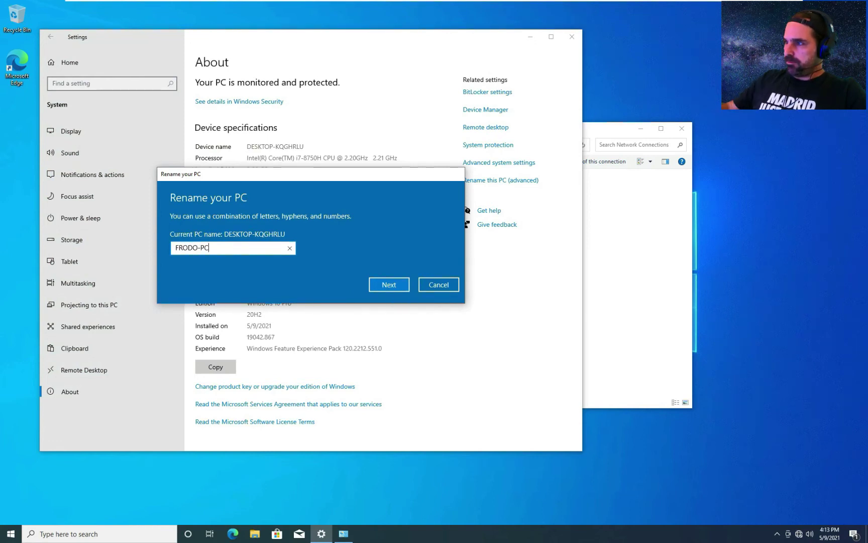
left_click(394, 285)
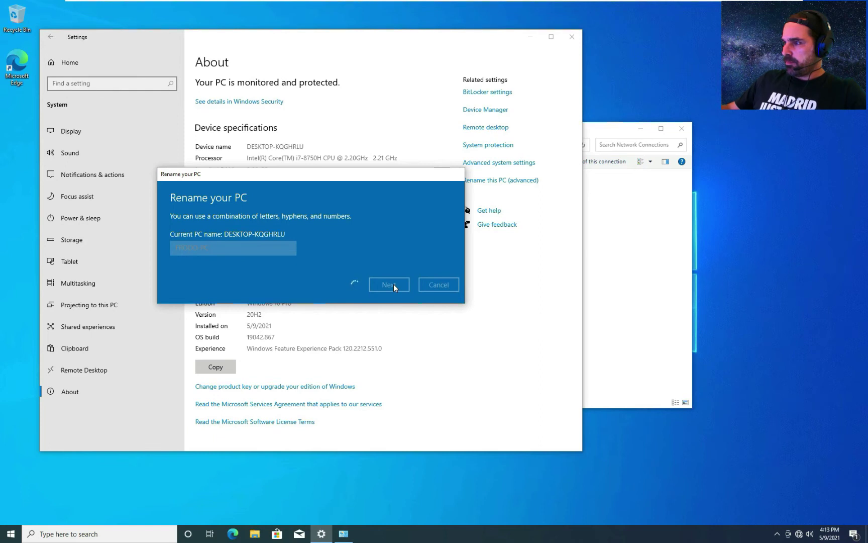
- Restart Frodo-PC, then sign in to the Gandalf-PC VM with its password
left_click(377, 265)
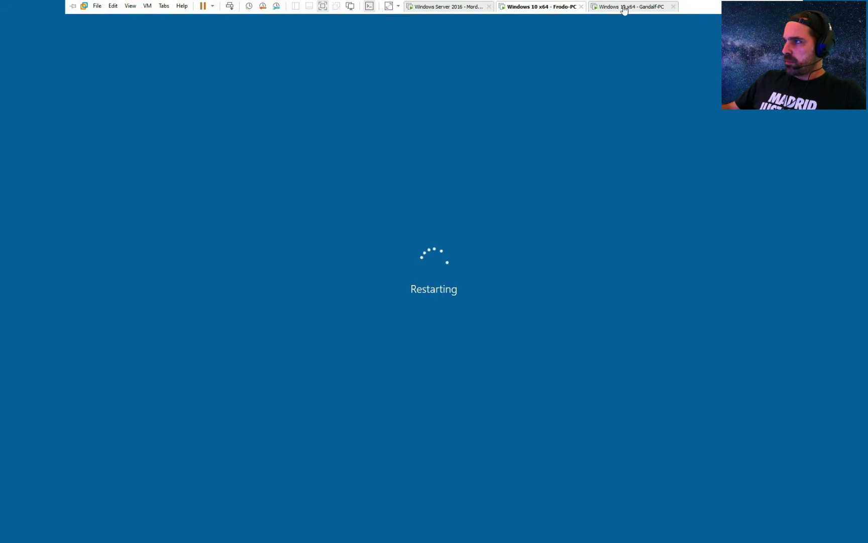
left_click(622, 7)
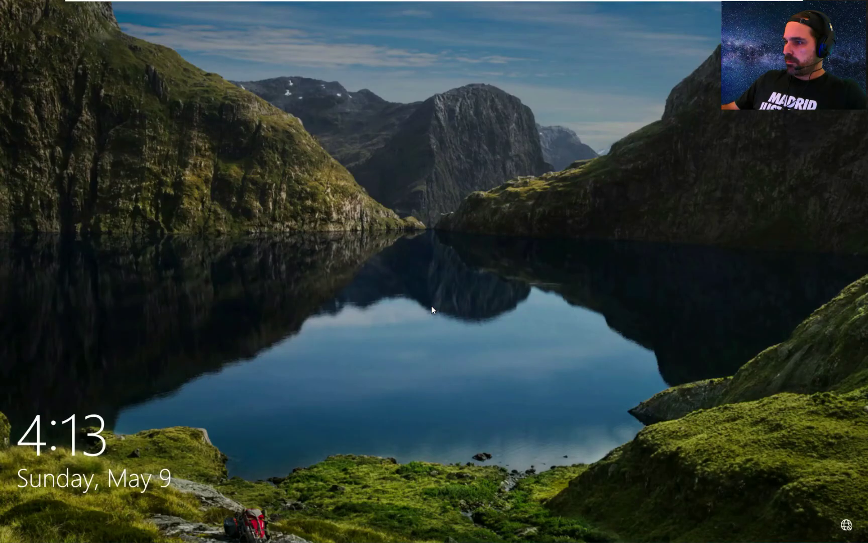
left_click(432, 309)
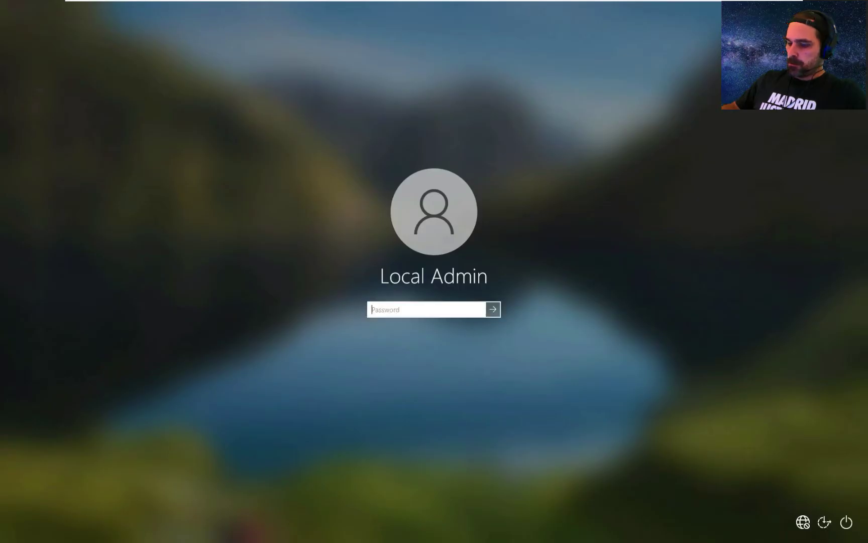
type("••••••••")
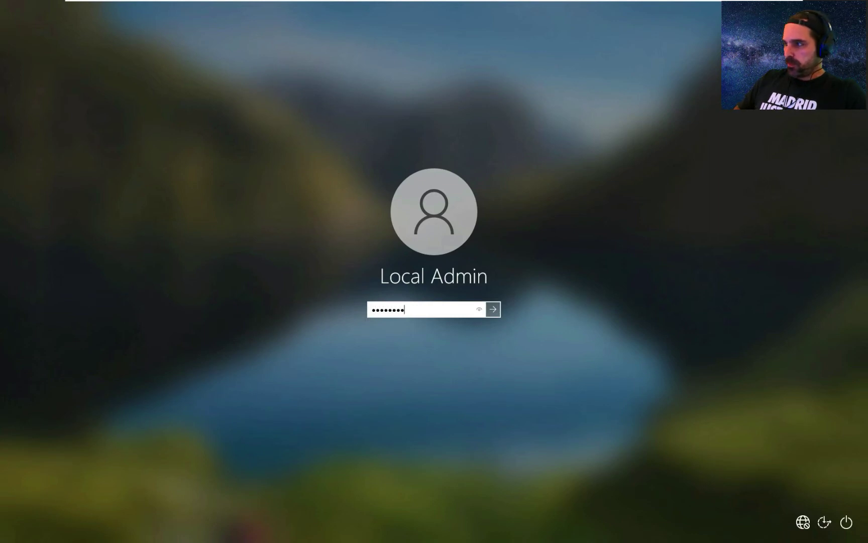
key("Return")
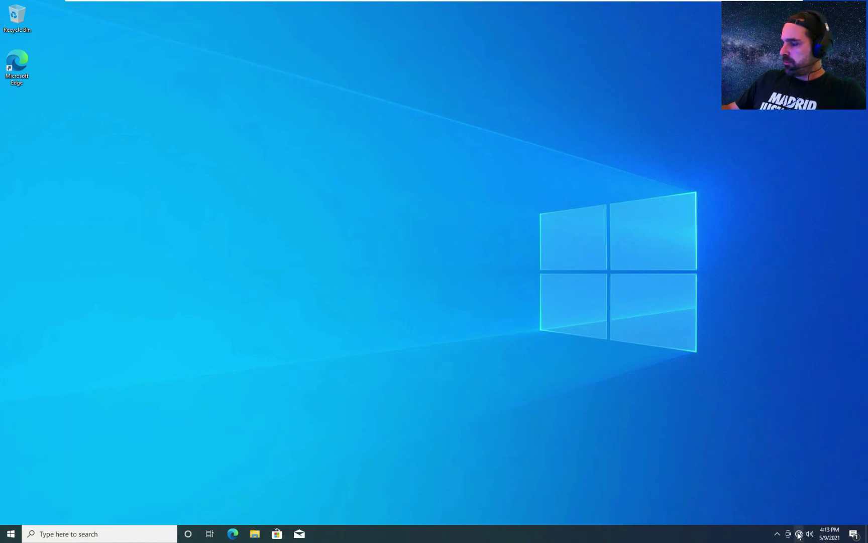
- Open the IPv4 properties of Gandalf-PC's Ethernet0 adapter
right_click(798, 535)
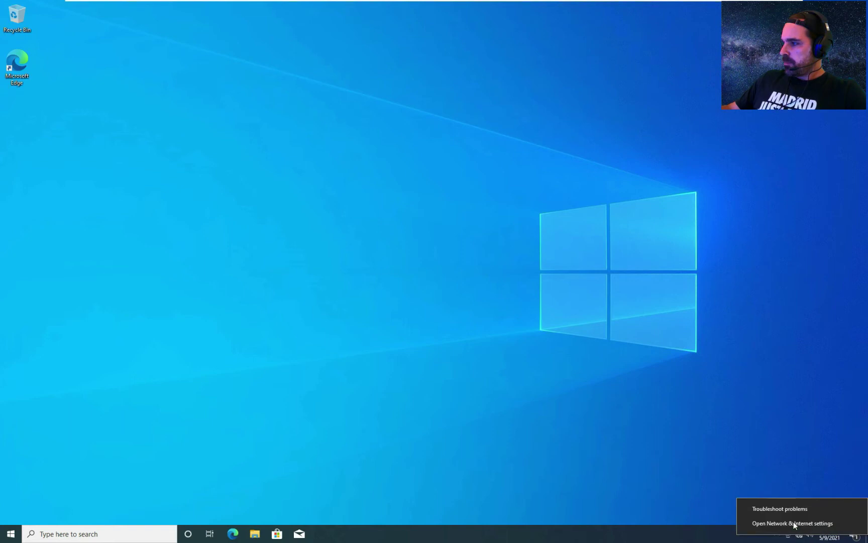
left_click(775, 524)
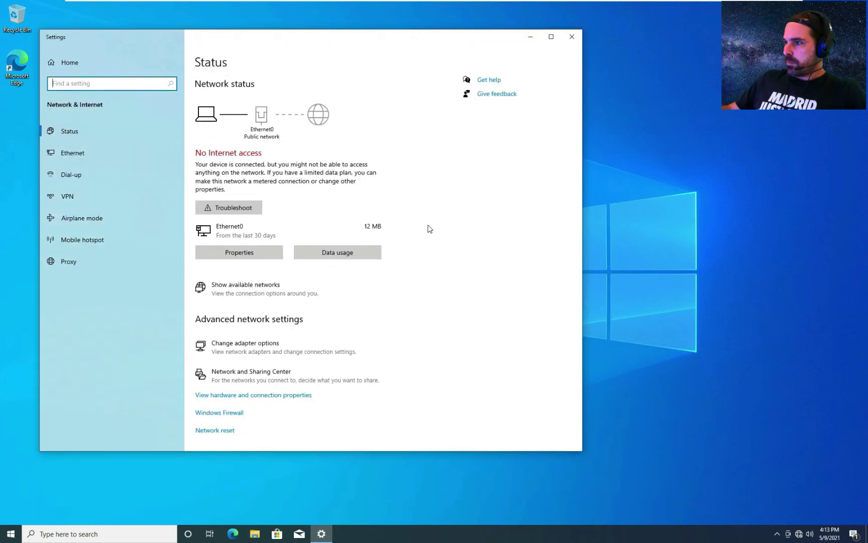
left_click(249, 352)
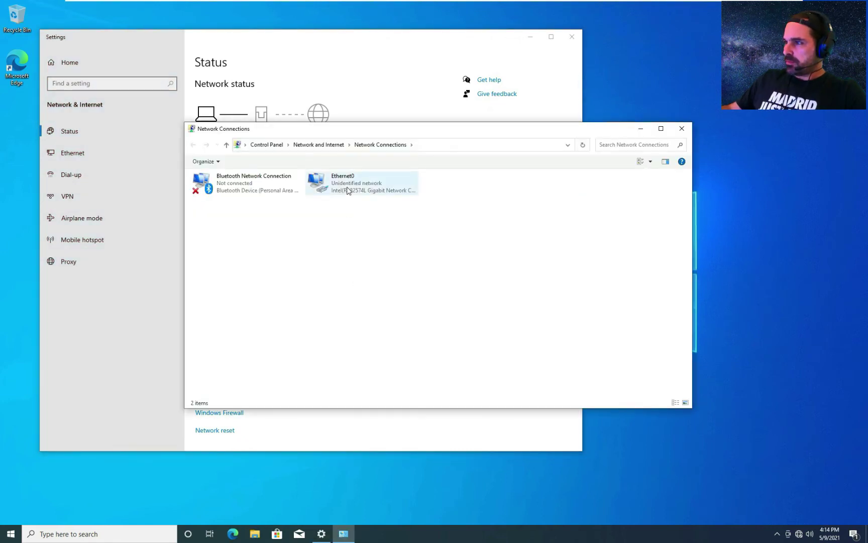
right_click(347, 190)
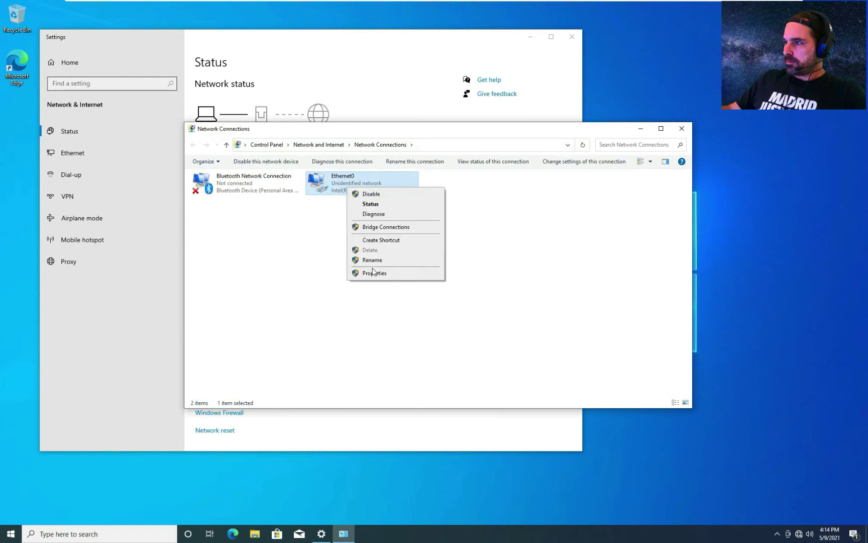
left_click(375, 274)
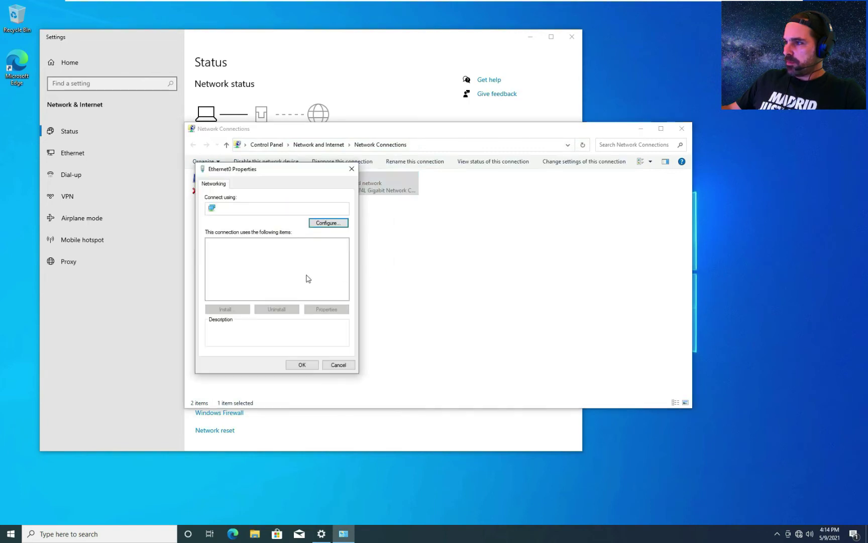
left_click(271, 265)
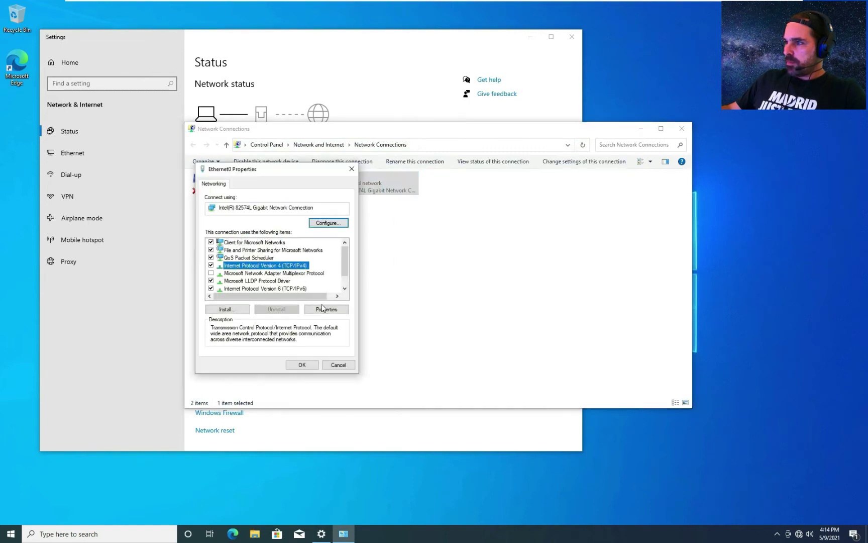
left_click(327, 310)
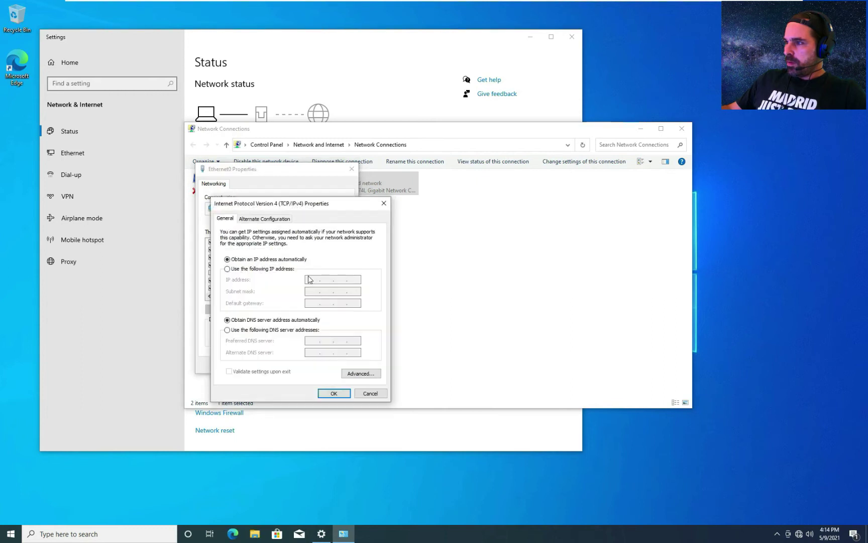
- Set static IP 10.10.10.4, mask 255.255.255.0, gateway 10.10.10.1, DNS 10.10.10.2, and save
left_click(280, 269)
type("10")
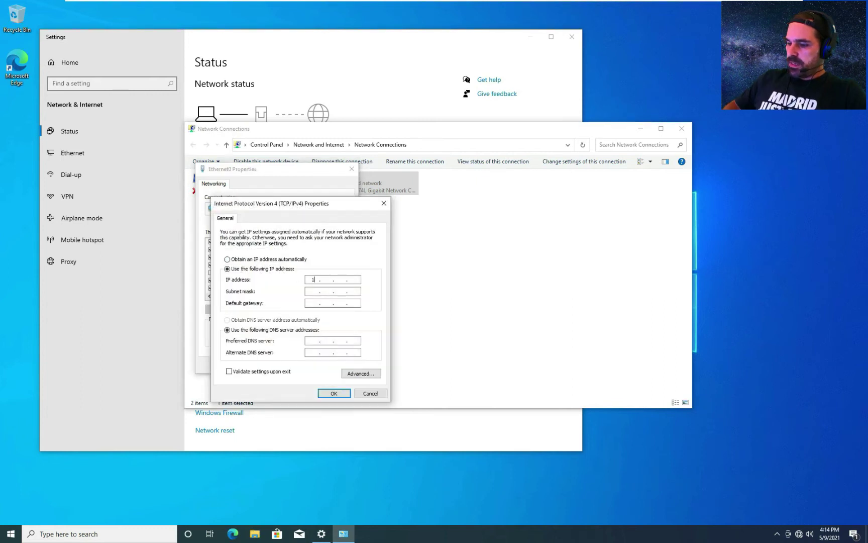
type("10.10")
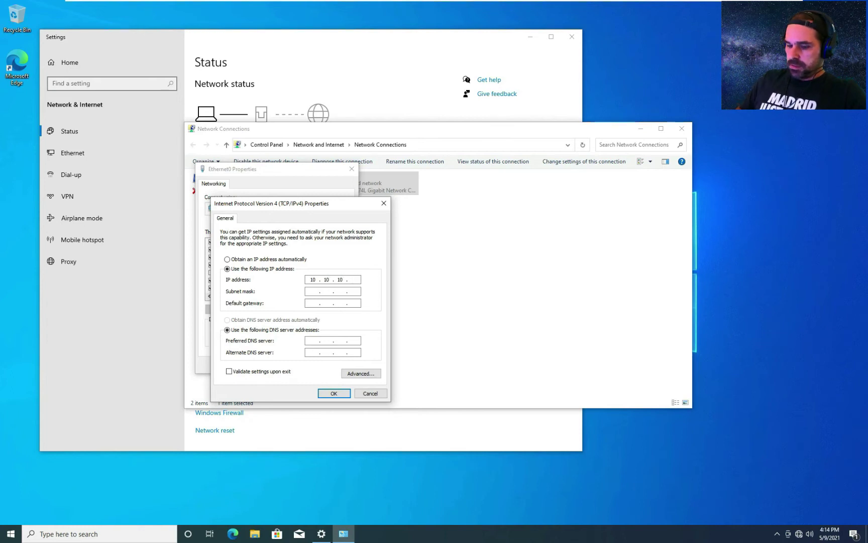
type("3")
key("BackSpace")
type("4")
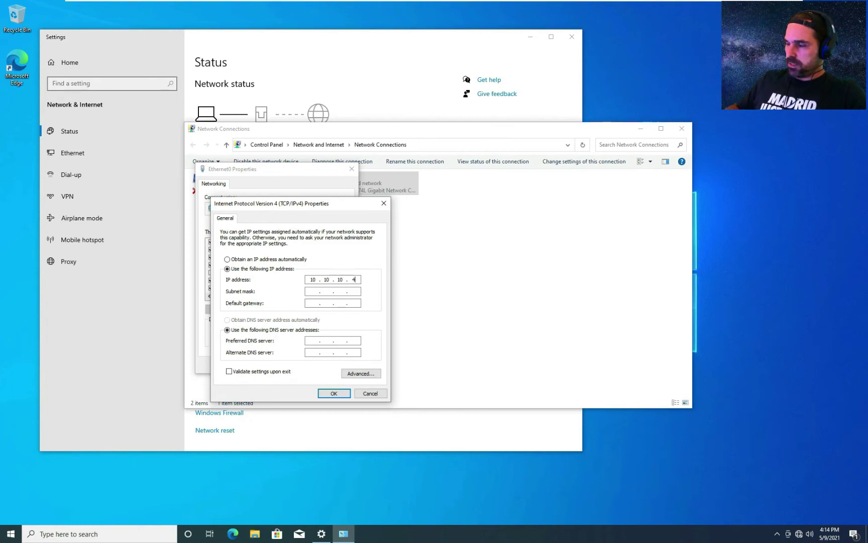
key("Tab")
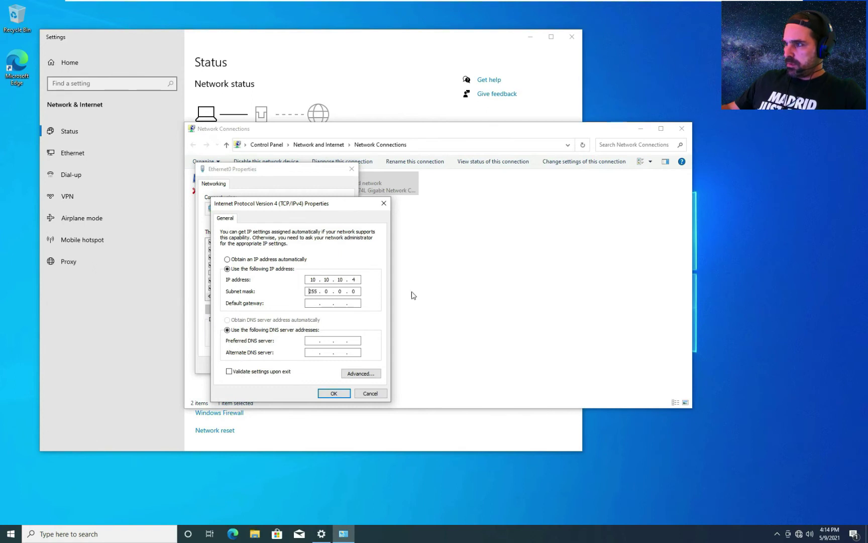
type("2")
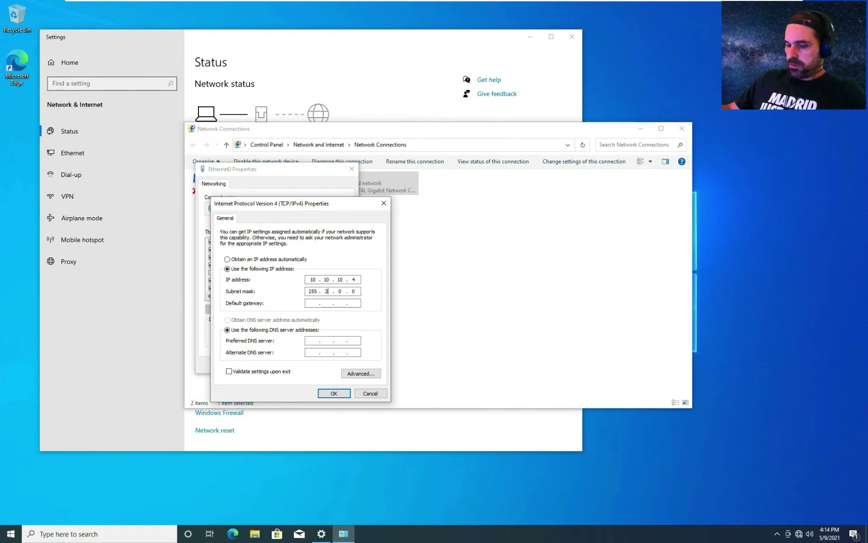
type("55 . 2")
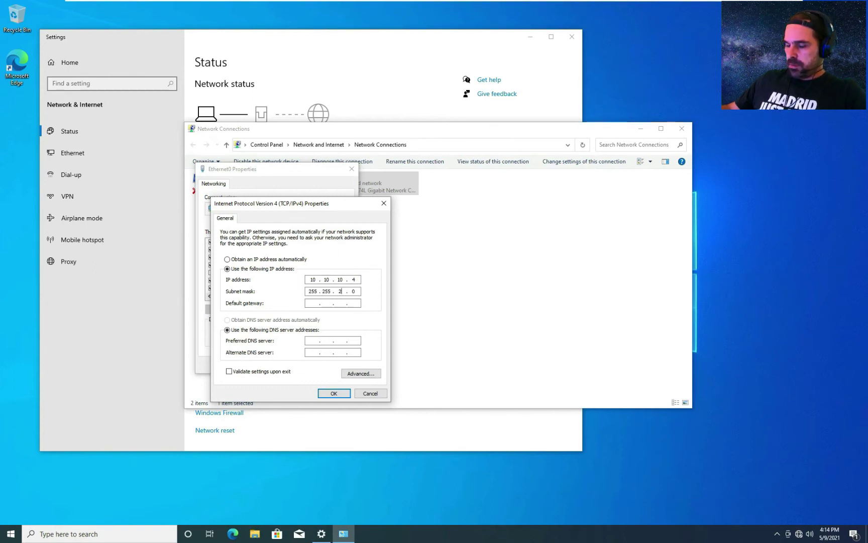
type("55")
key("Tab")
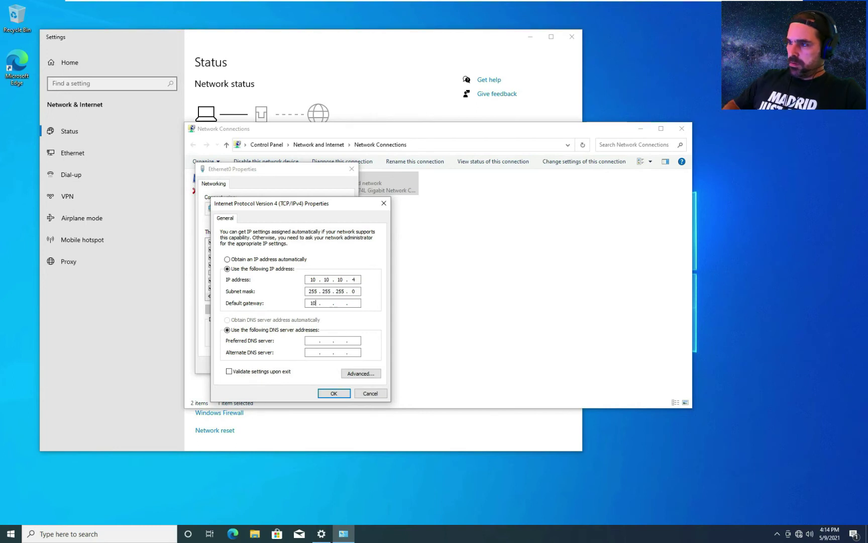
type("10 . 10 . 10 . ")
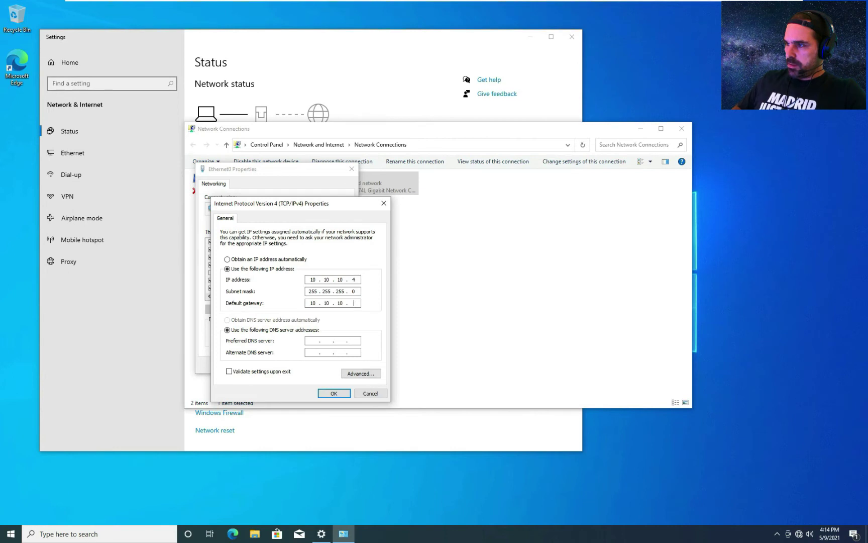
type("1")
key("Tab")
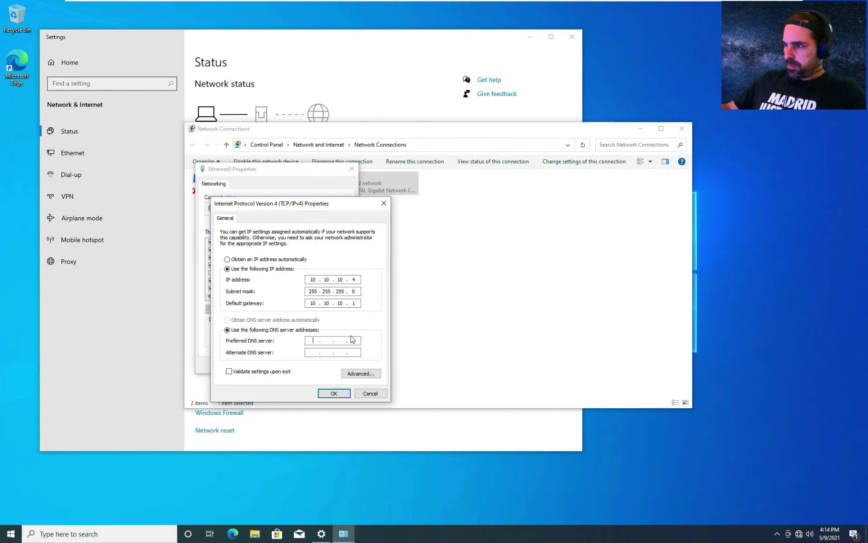
type("10.10")
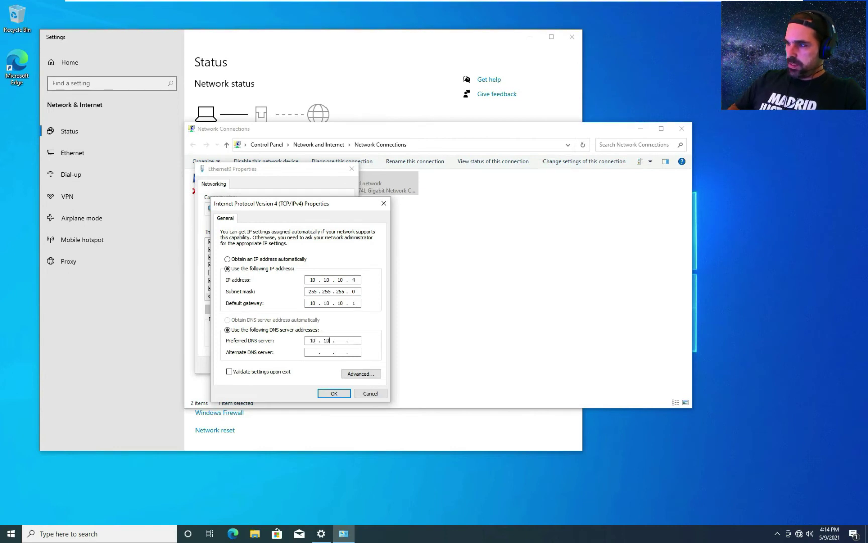
type(".10.2")
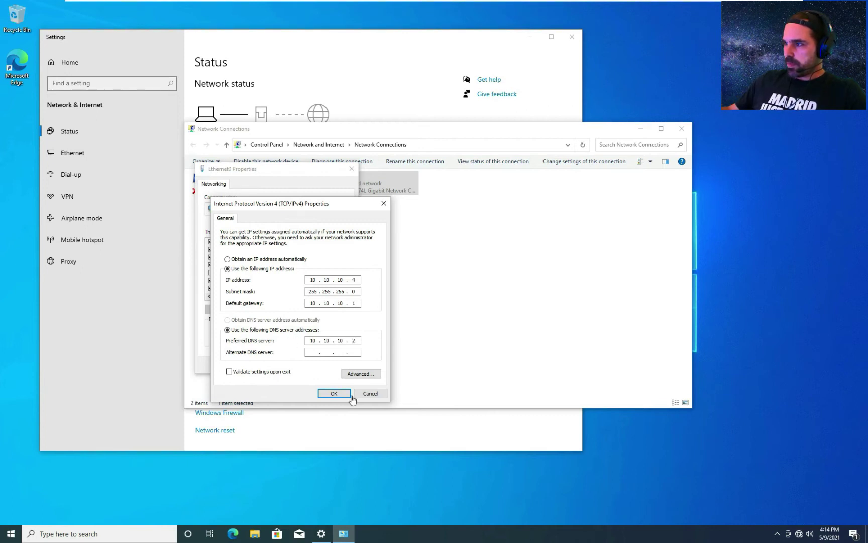
left_click(335, 393)
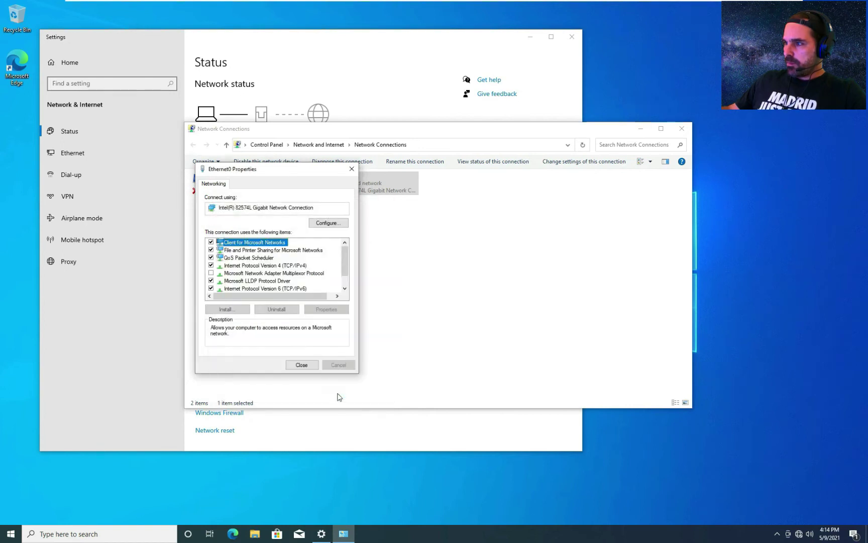
- Close the adapter windows, allow network discovery, and open the About page in Settings
left_click(307, 366)
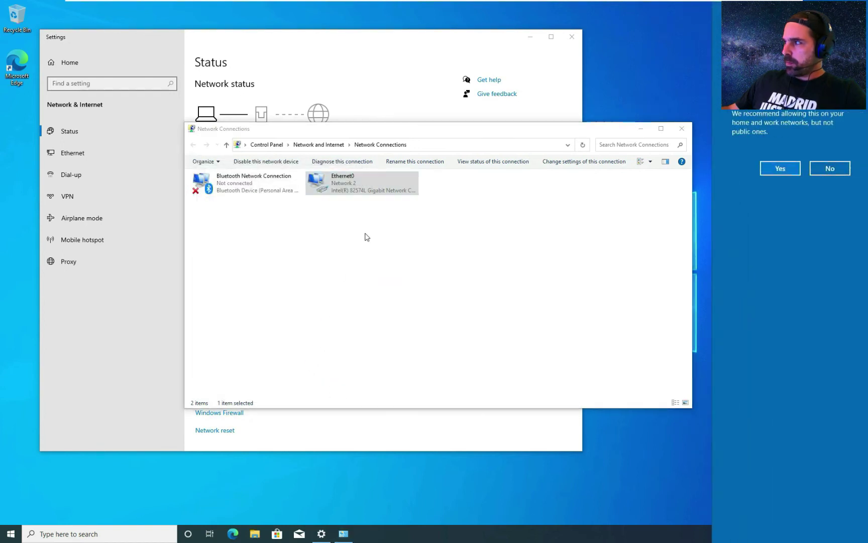
left_click(779, 168)
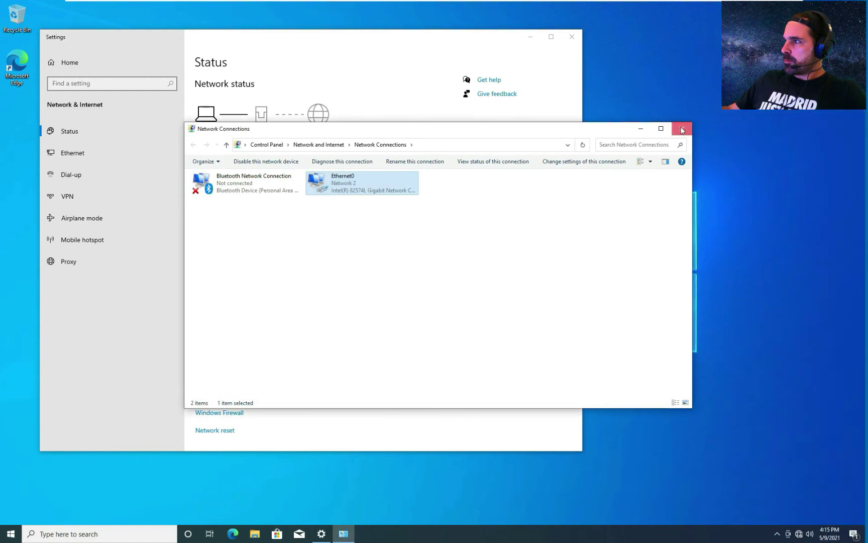
left_click(682, 128)
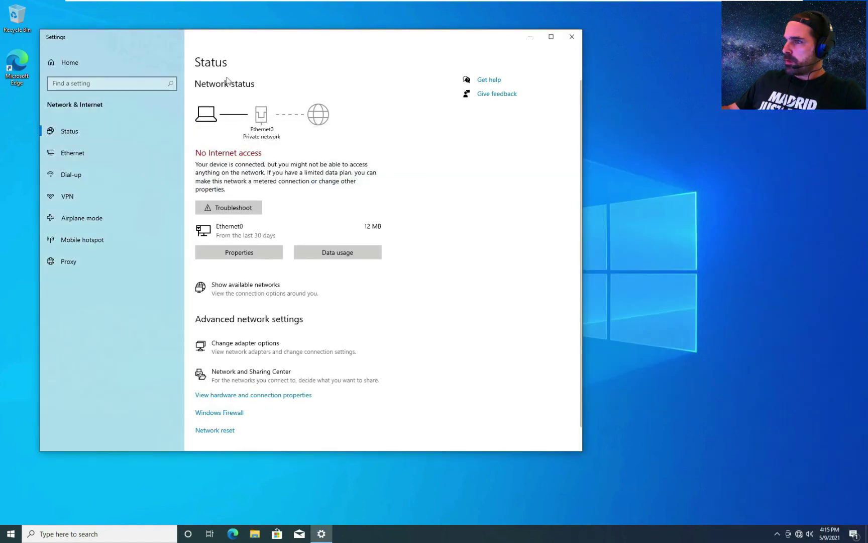
left_click(116, 84)
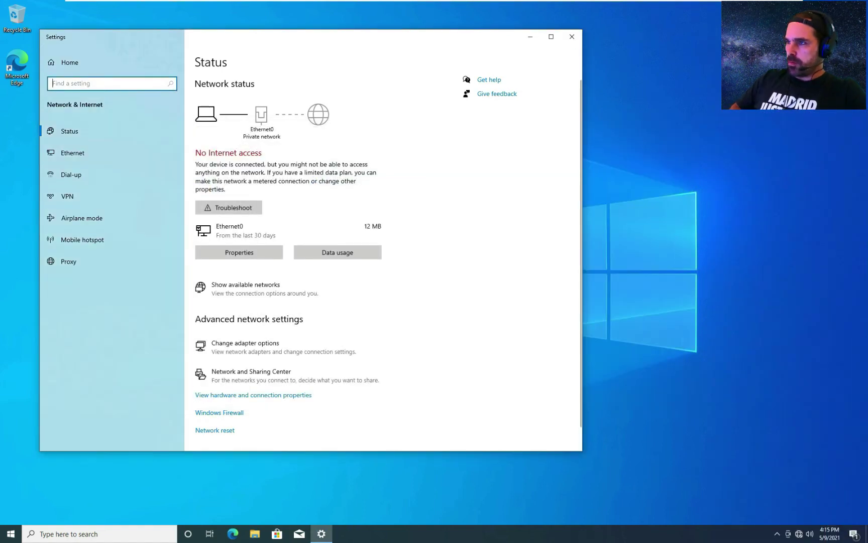
type("about")
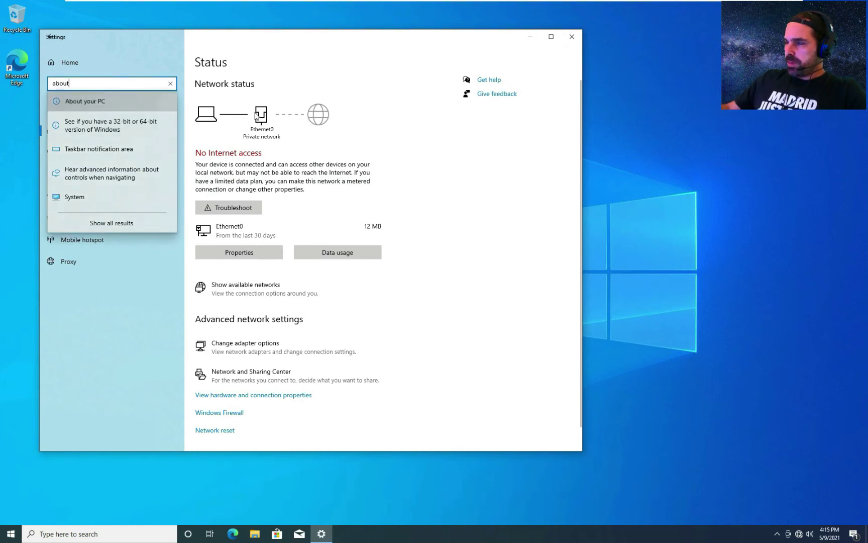
key("Return")
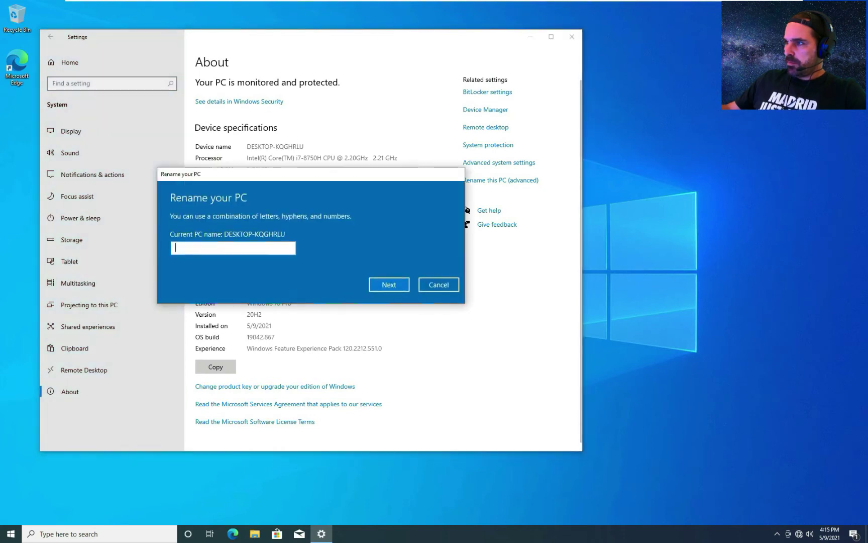
- Rename the PC to GANDALF-PC and restart it now
type("GAN")
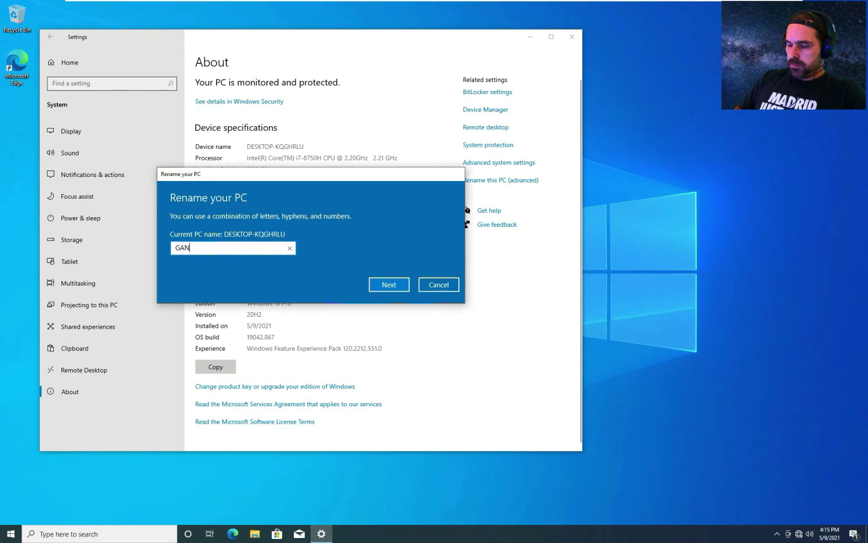
type("DALF/PC")
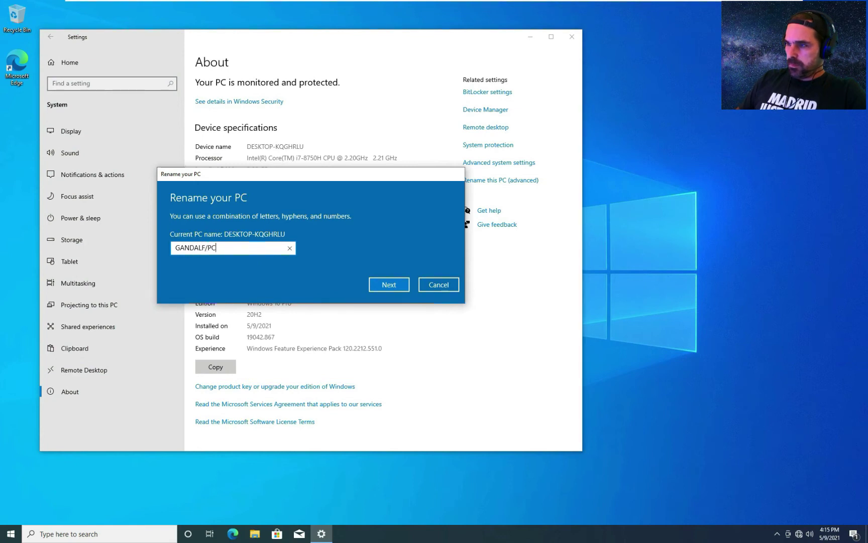
key("BackSpace")
key("BackSpace")
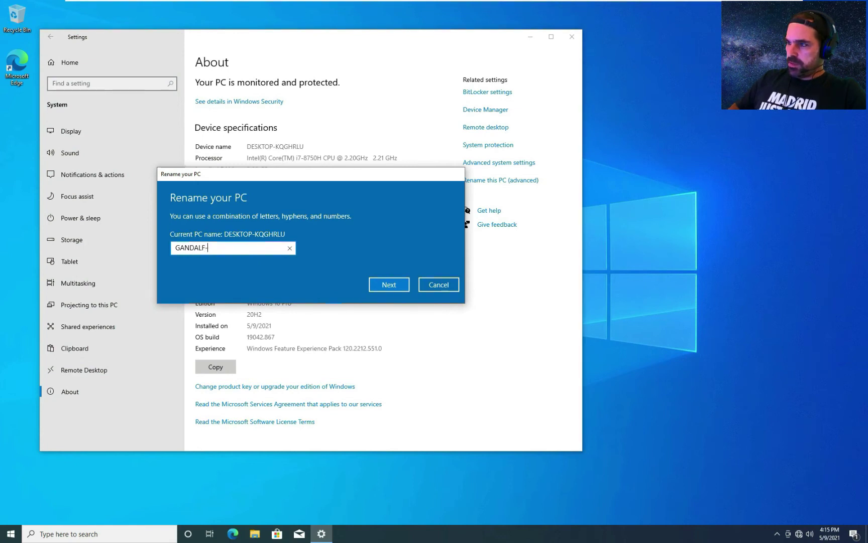
type("PC")
key("BackSpace")
key("BackSpace")
type("PC")
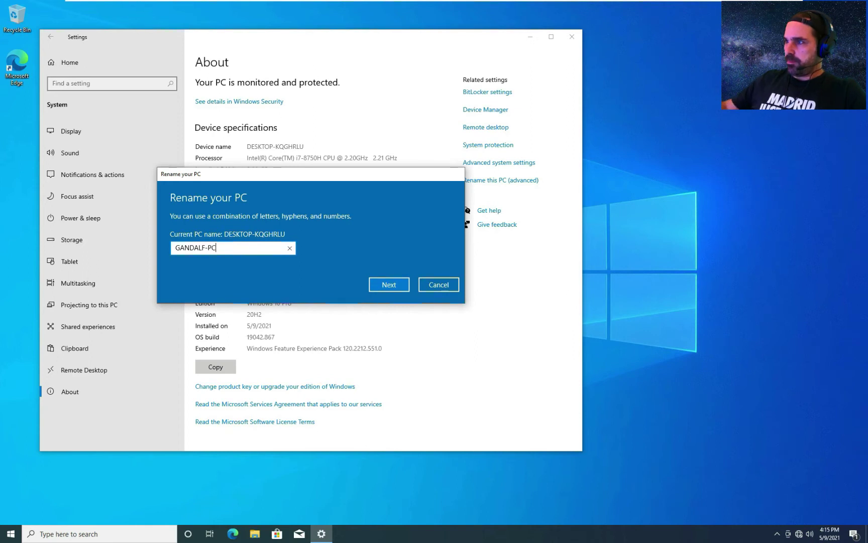
left_click(388, 285)
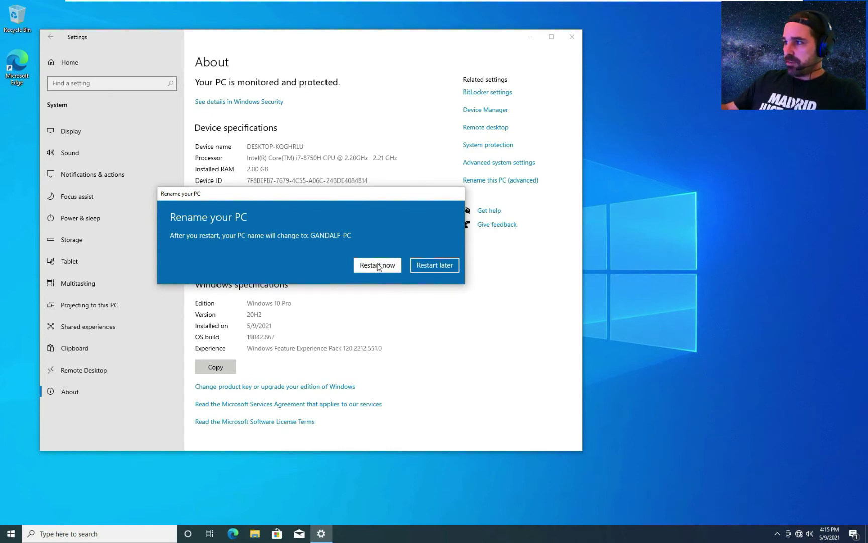
left_click(378, 266)
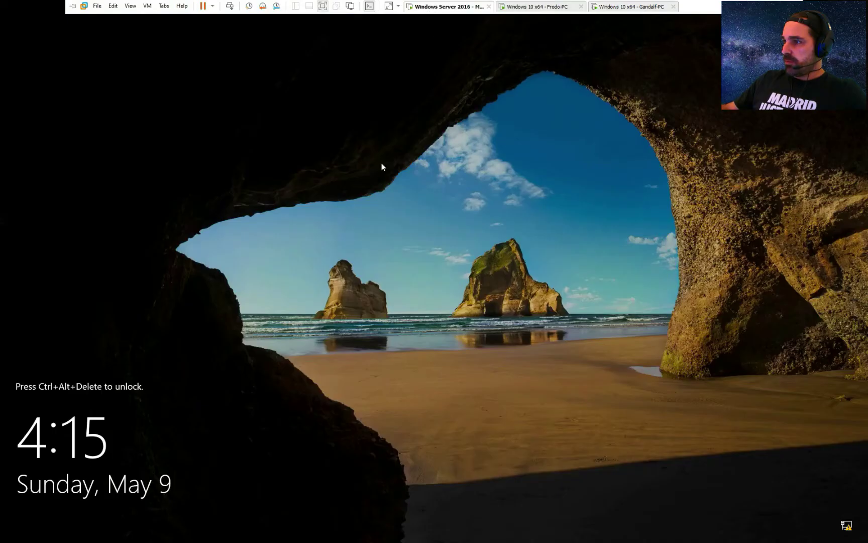
- Send Ctrl+Alt+Del to the Windows Server 2016 VM and sign in as Local Admin
left_click(147, 6)
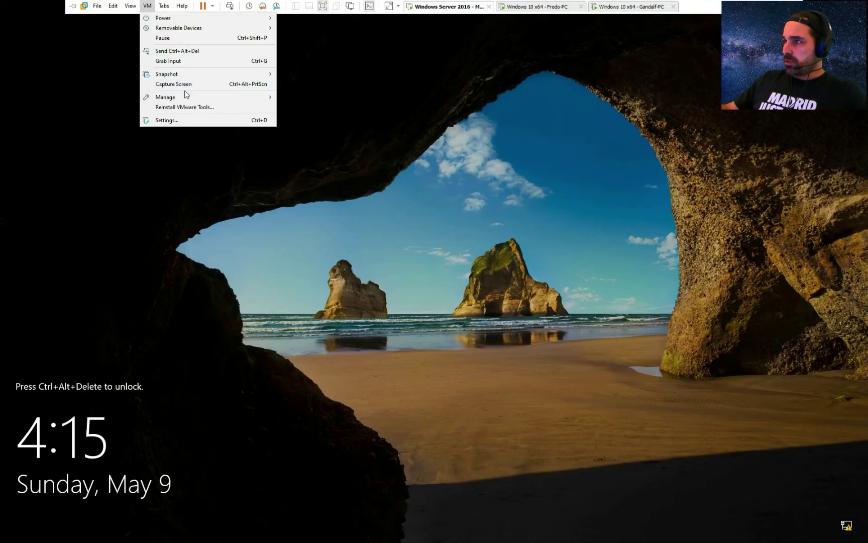
left_click(190, 53)
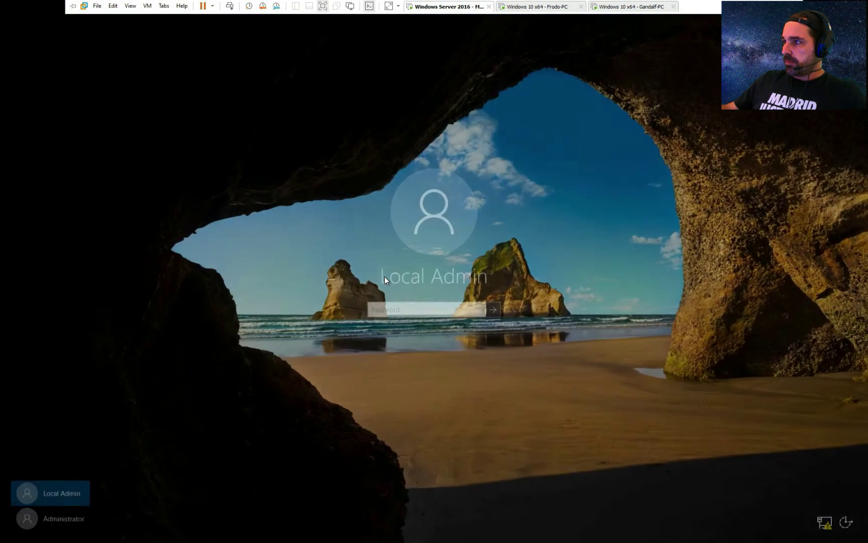
type("••••••••")
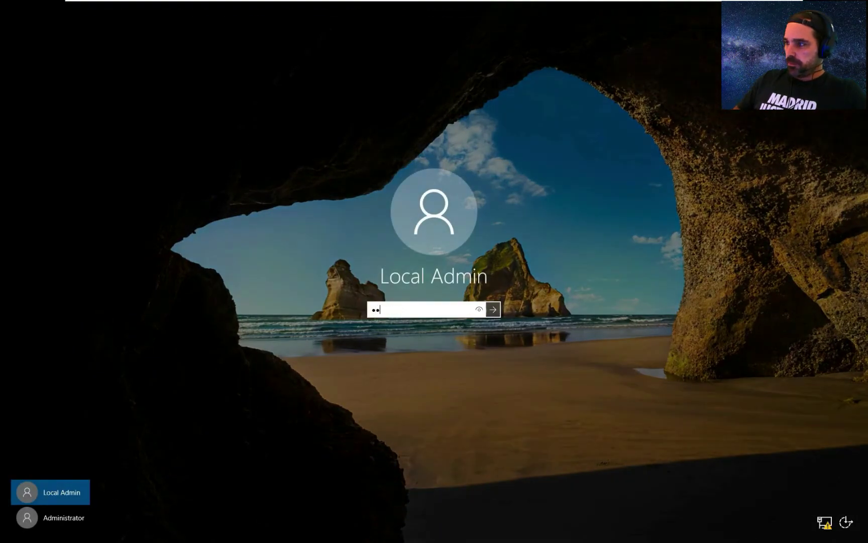
type("•••")
key("Return")
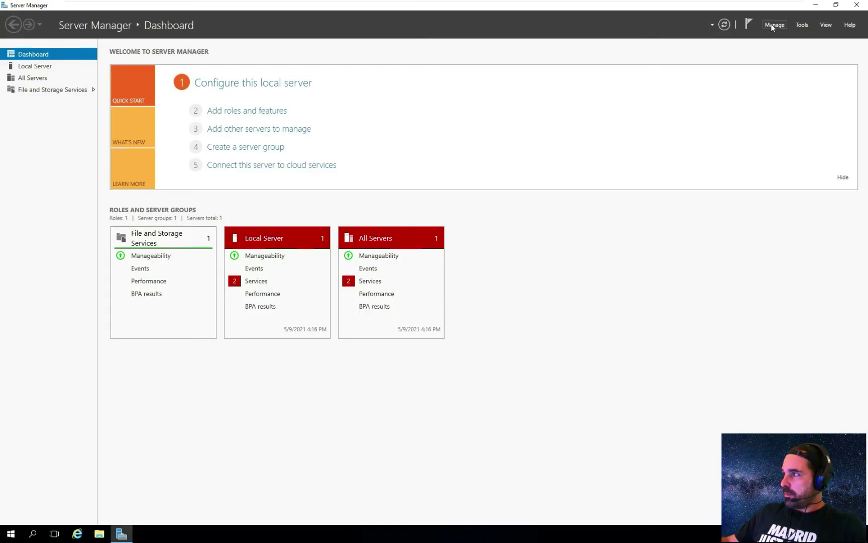
- Launch Add Roles and Features with role-based installation targeting MORDOR-DC
left_click(774, 25)
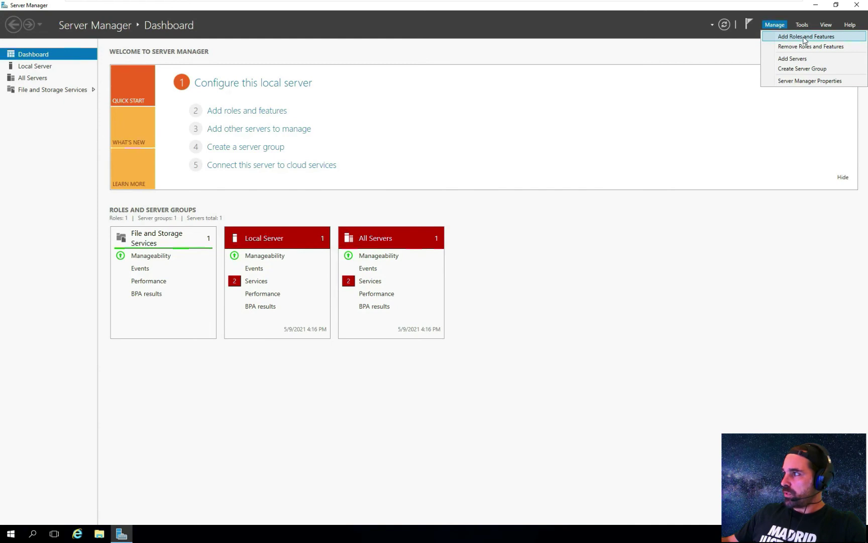
left_click(803, 38)
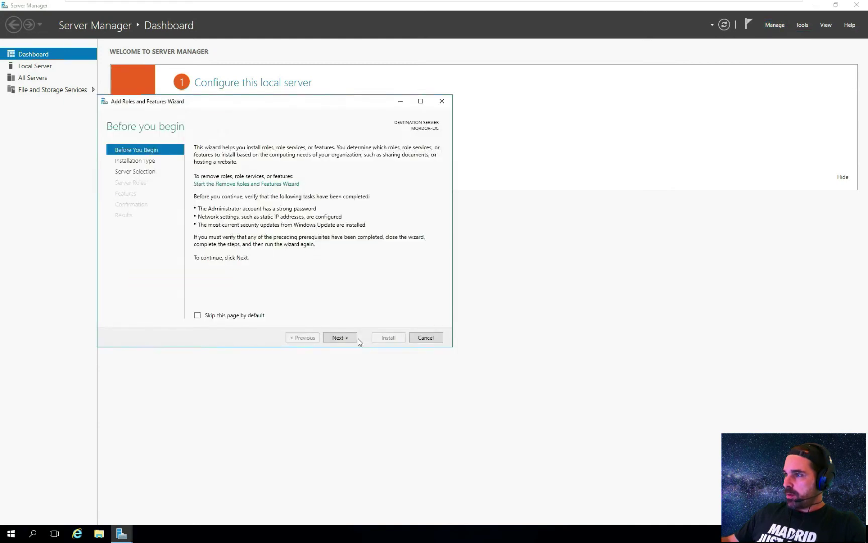
left_click(346, 340)
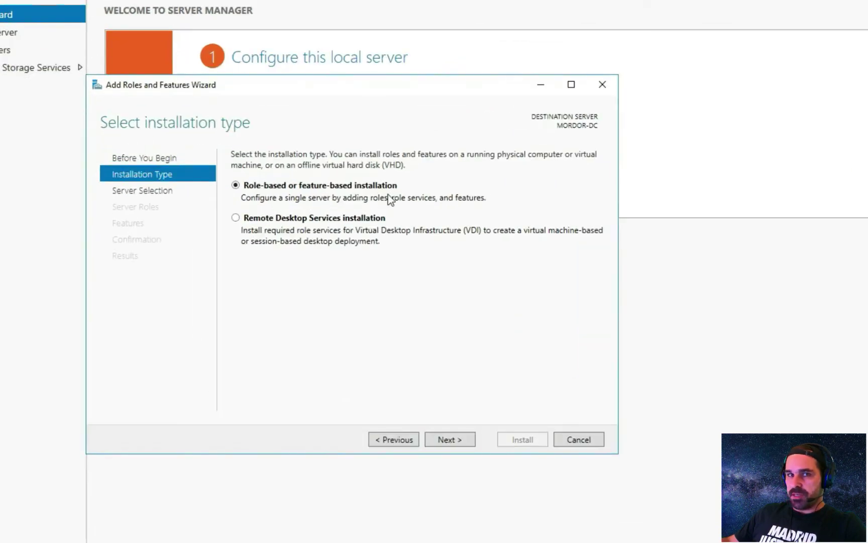
left_click(444, 439)
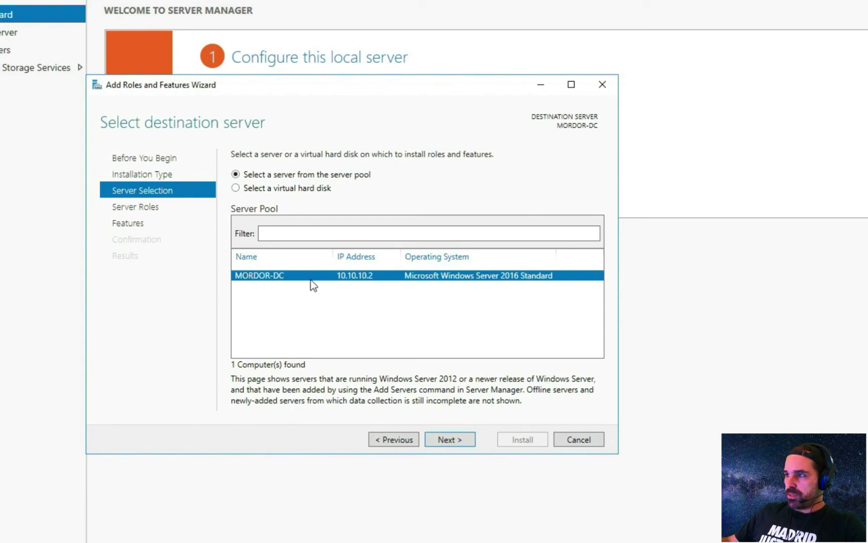
left_click(449, 437)
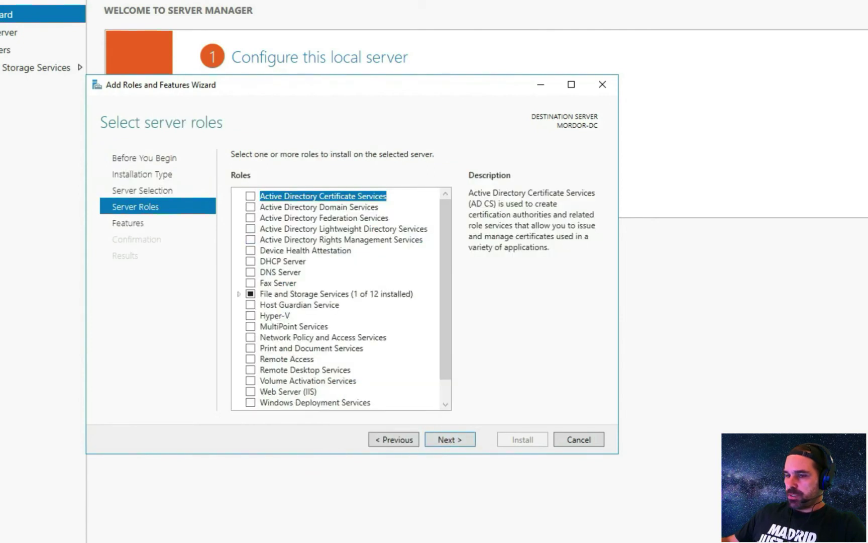
- Select Active Directory Domain Services and DNS Server roles with their management tools
left_click(338, 207)
left_click(250, 207)
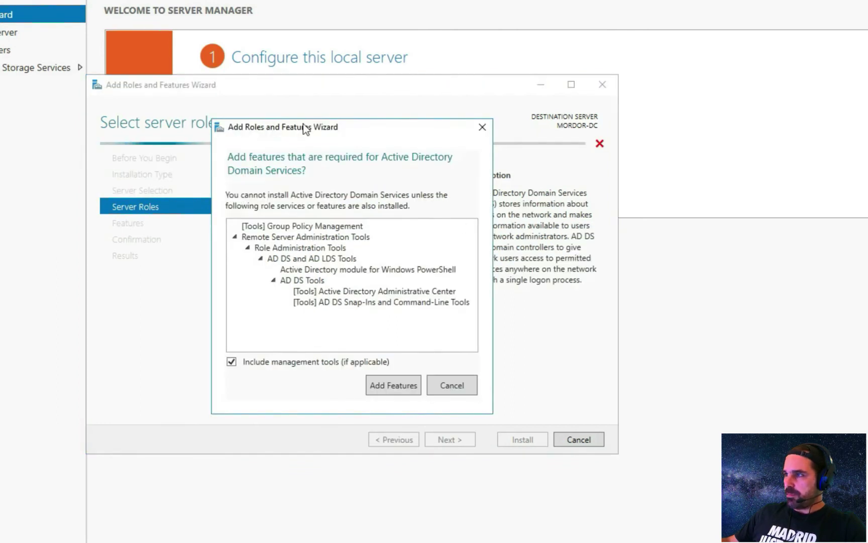
left_click(398, 386)
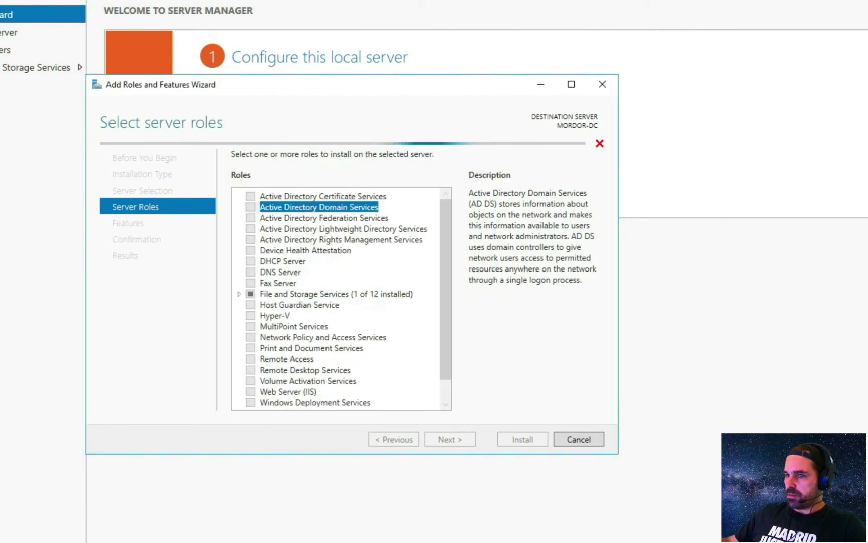
left_click(251, 272)
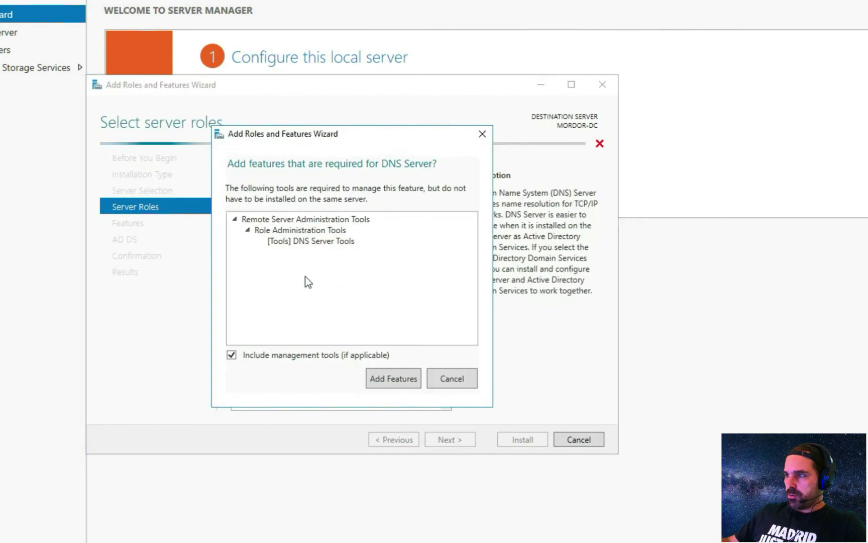
left_click(414, 376)
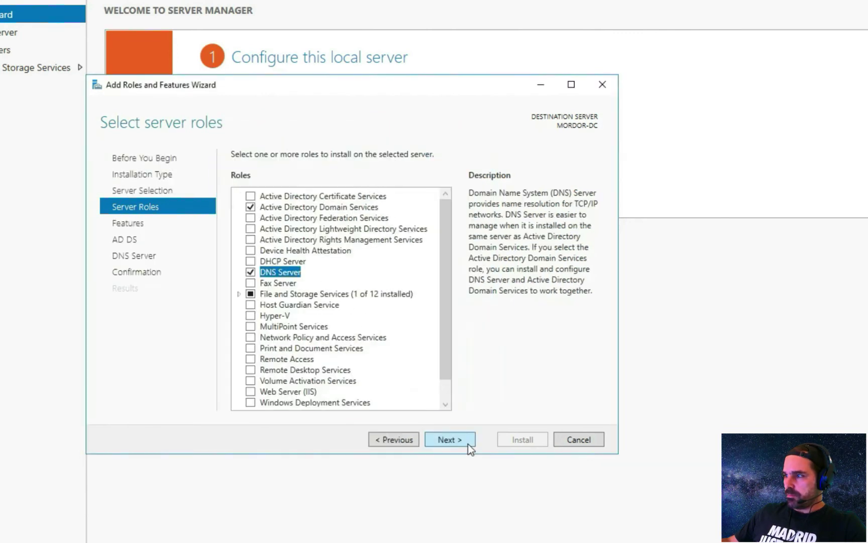
left_click(468, 442)
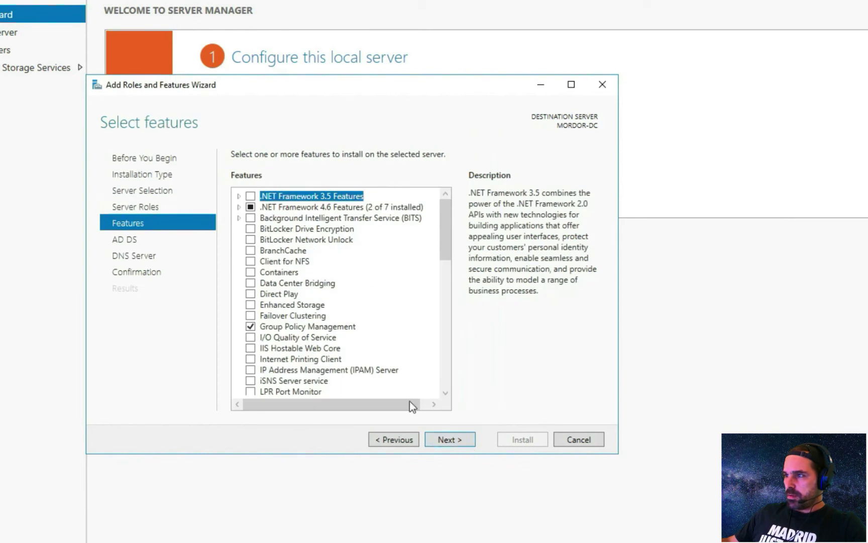
- Proceed past the Features, AD DS and DNS pages, install, and close the wizard
scroll(364, 317, "down", 5)
scroll(360, 322, "up", 5)
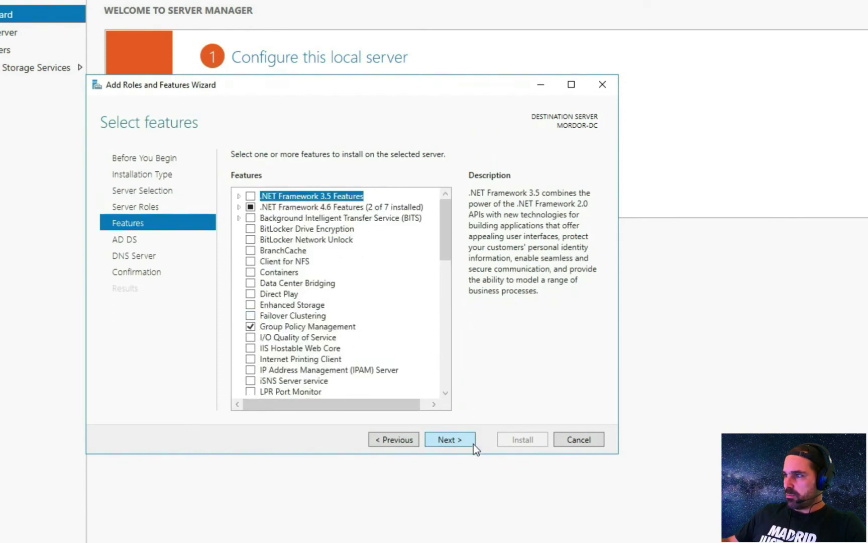
left_click(466, 441)
left_click(463, 441)
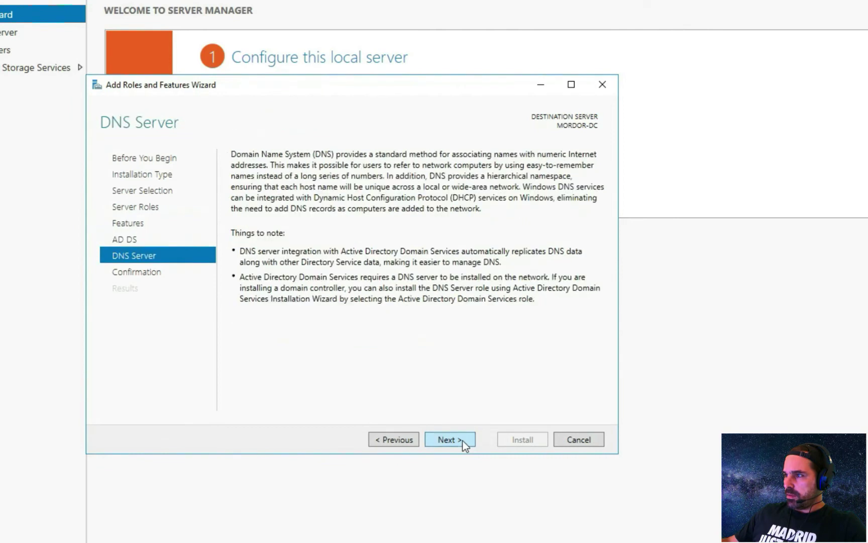
left_click(463, 441)
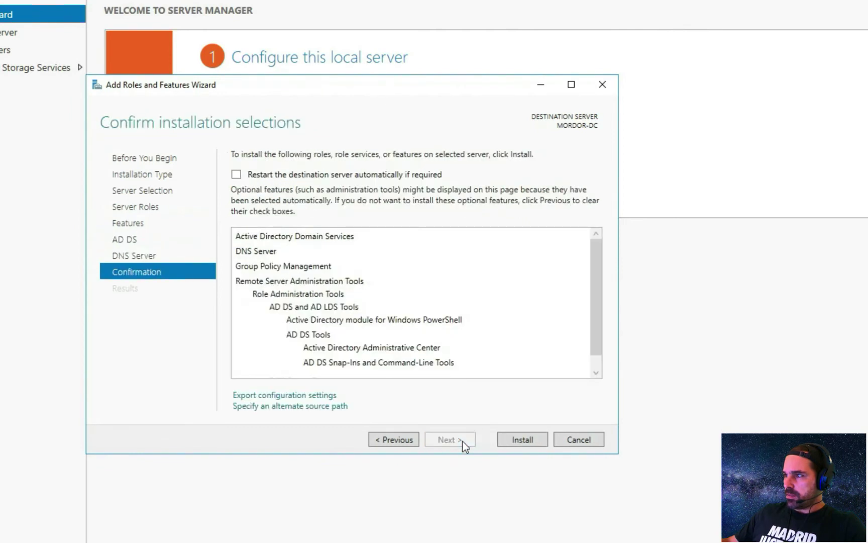
left_click(499, 439)
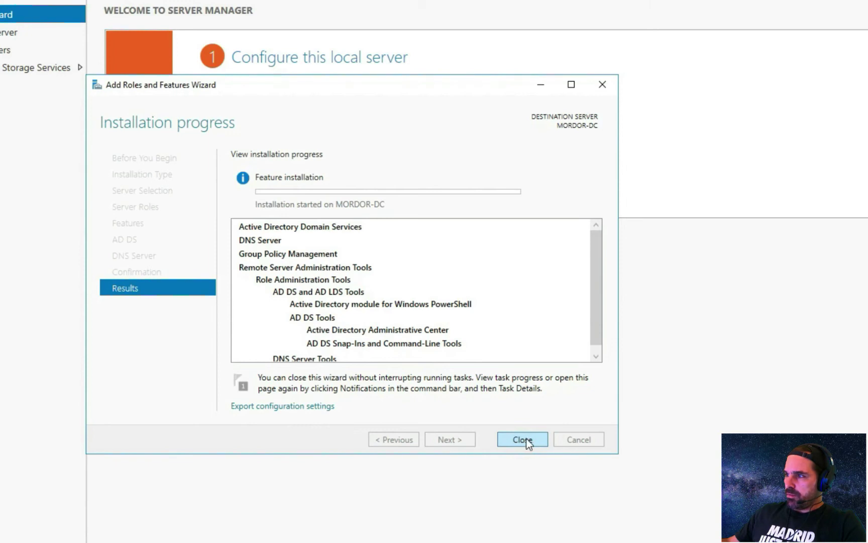
left_click(522, 440)
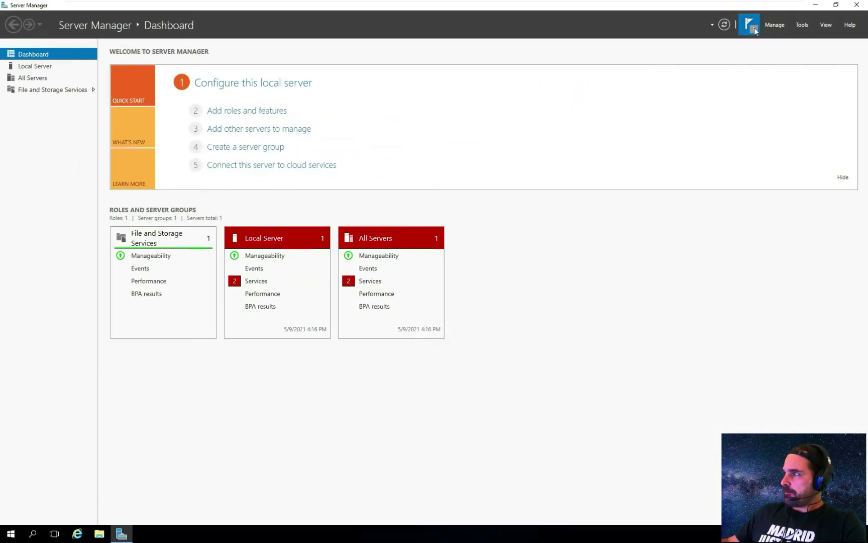
- Start domain controller promotion, adding a new forest with root domain lotr.local
left_click(750, 26)
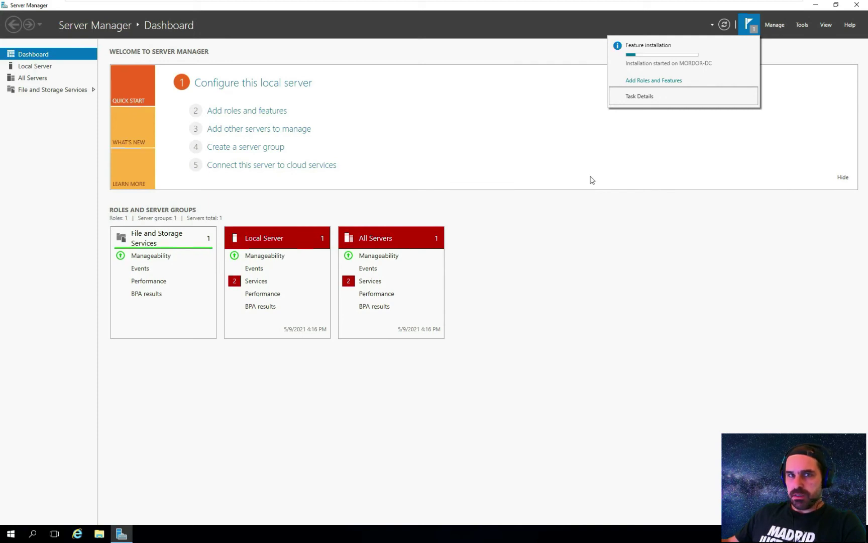
left_click(753, 27)
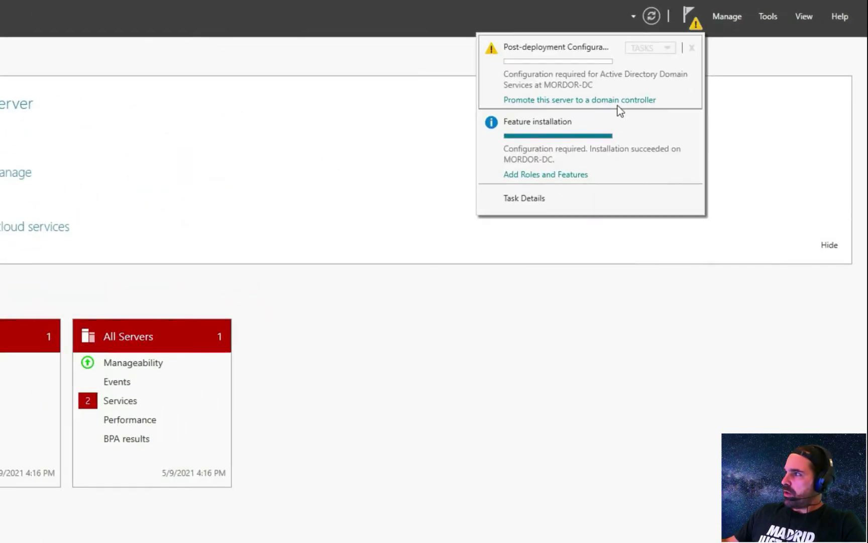
left_click(598, 100)
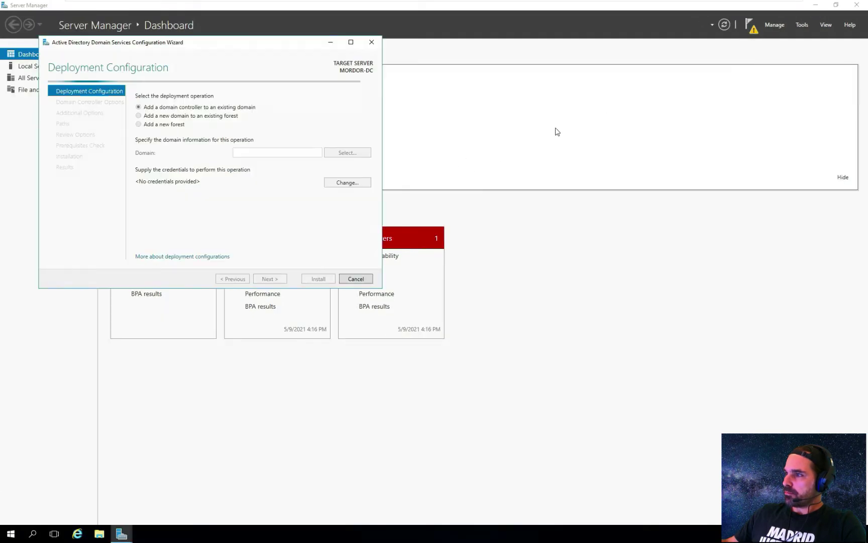
left_click(150, 125)
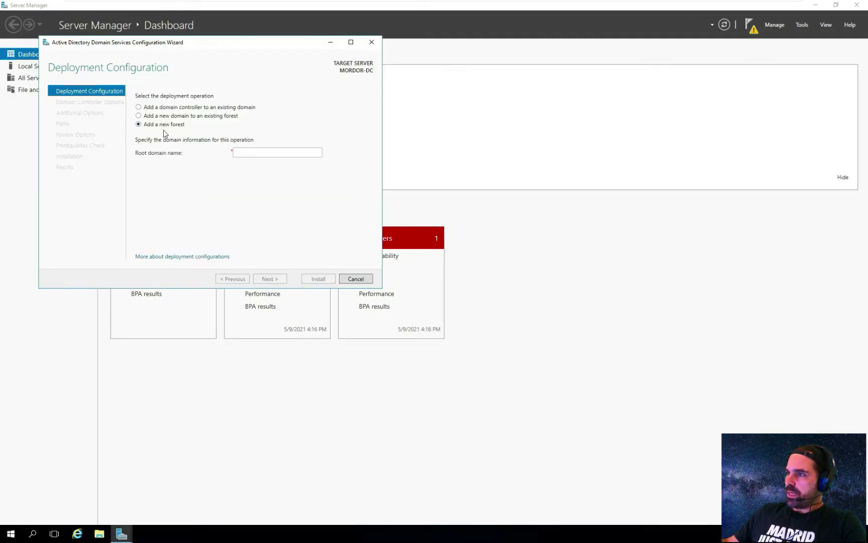
left_click(234, 152)
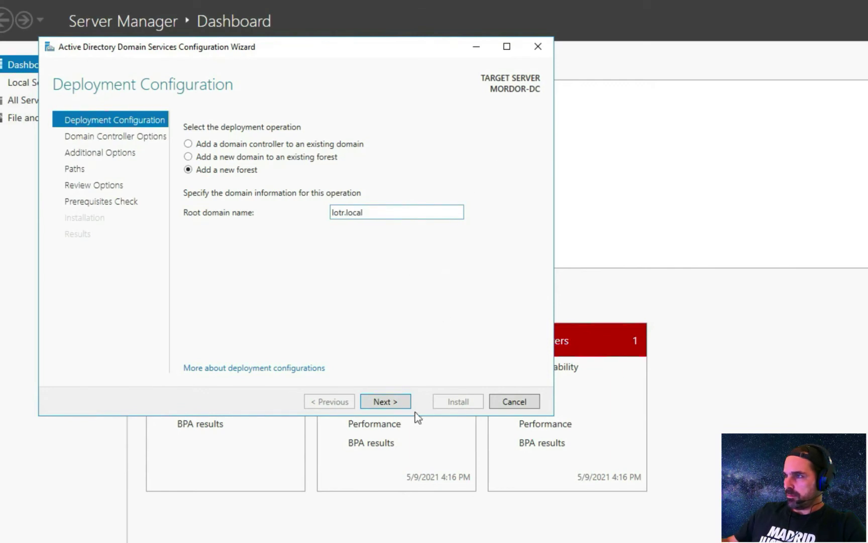
left_click(396, 400)
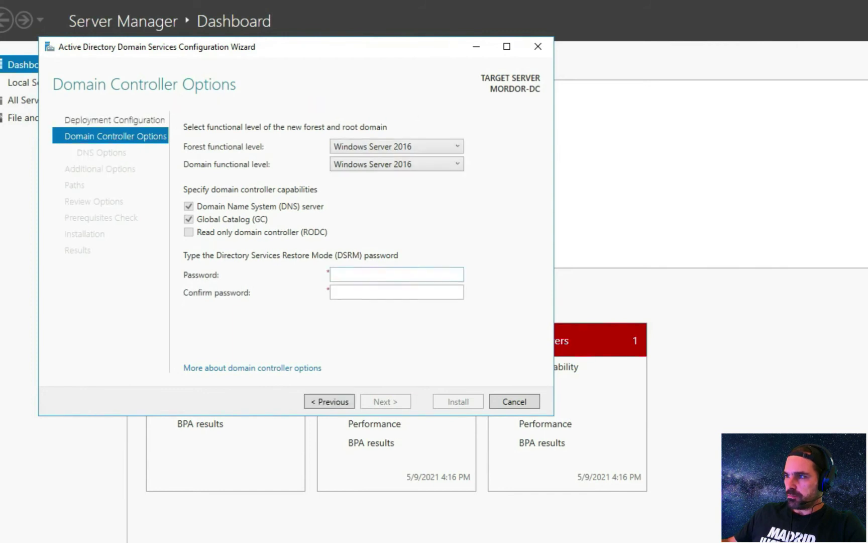
- Enter and confirm the DSRM password, then accept the DNS options unchanged
left_click(360, 275)
type("••••")
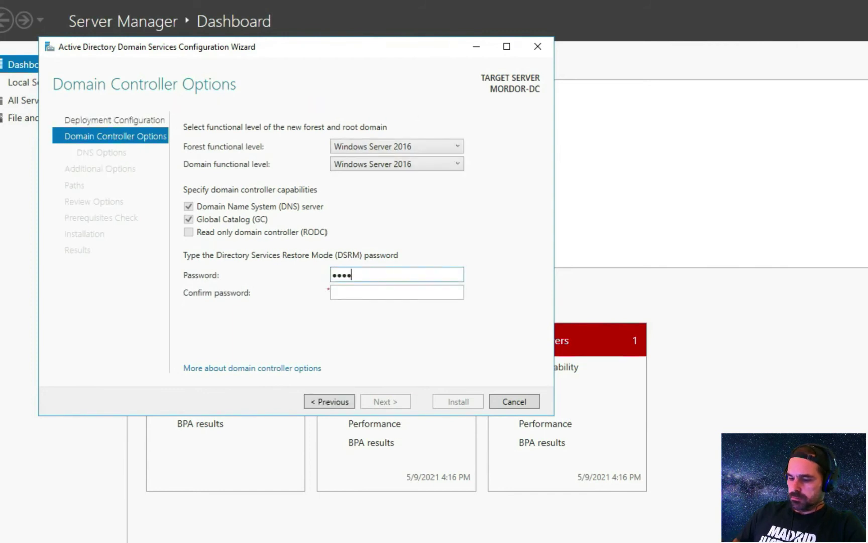
type("••••••••")
key("Tab")
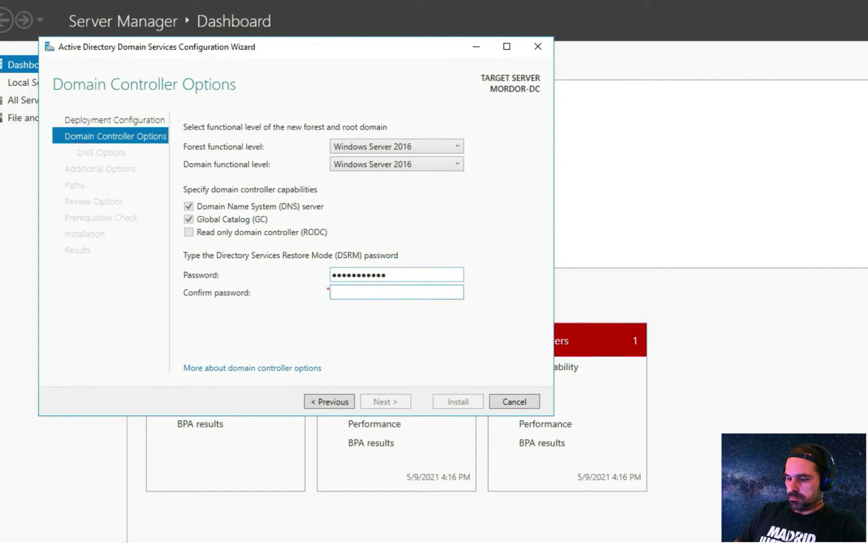
type("••••••••••••")
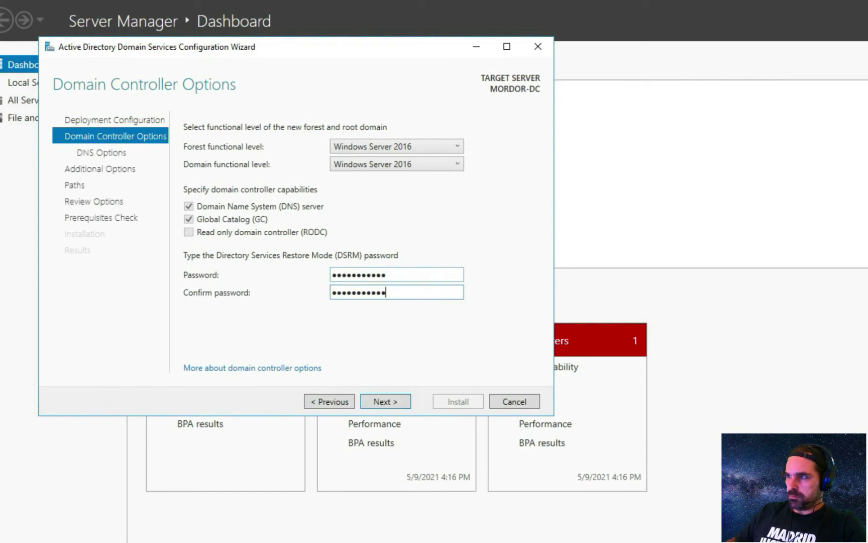
left_click(391, 405)
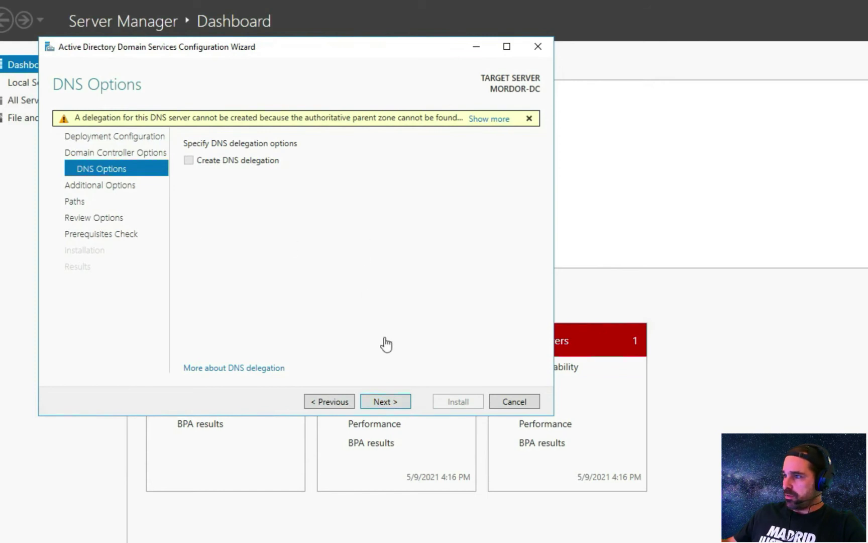
left_click(383, 402)
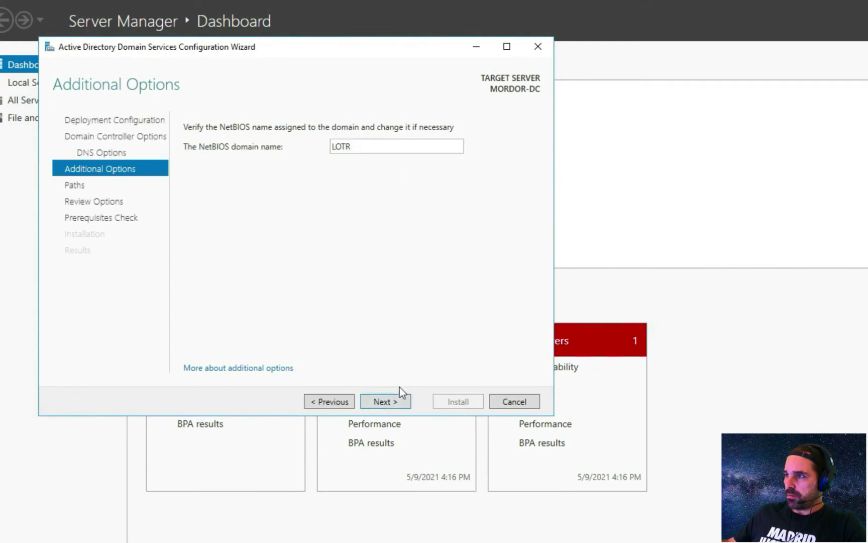
- Keep NetBIOS name LOTR and the default database, log and SYSVOL paths, then run the prerequisites check
left_click(400, 403)
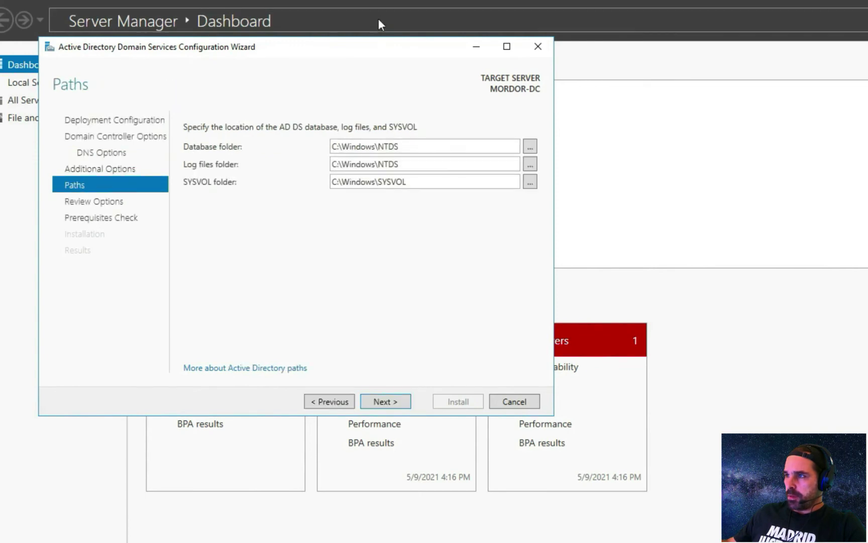
left_click(398, 403)
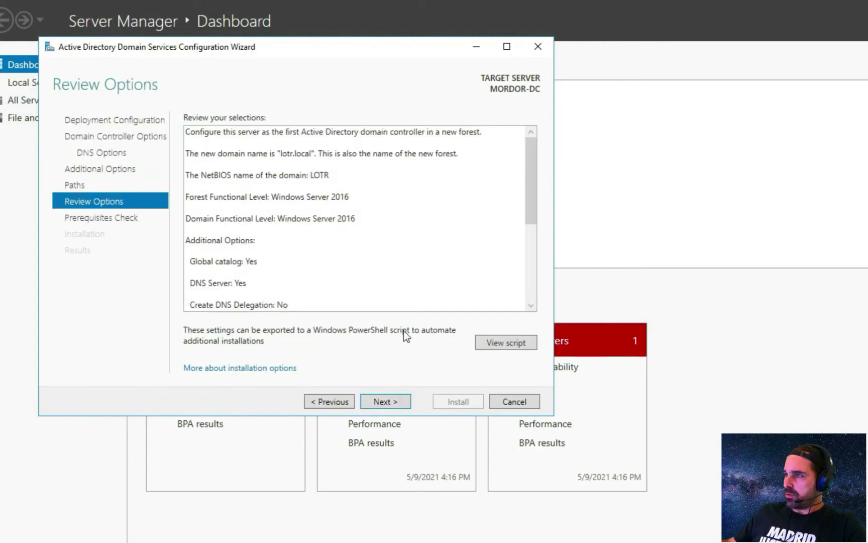
scroll(359, 218, "down", 3)
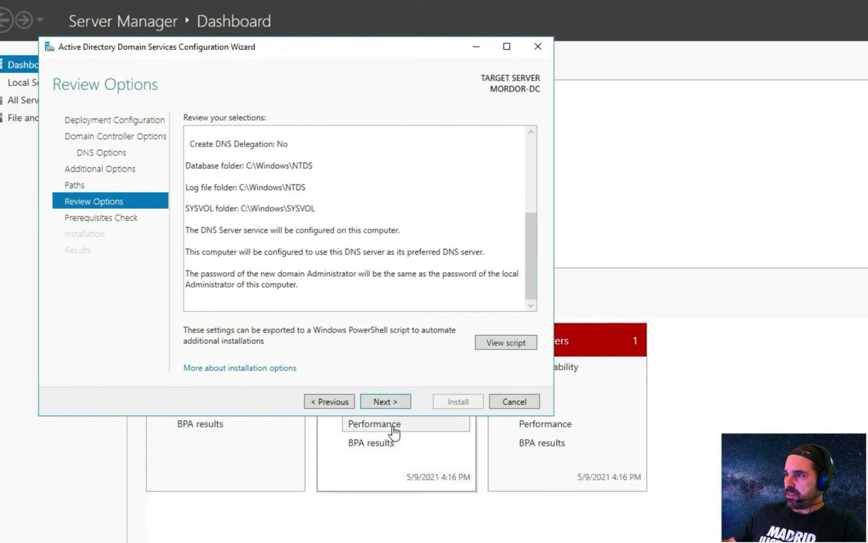
left_click(385, 401)
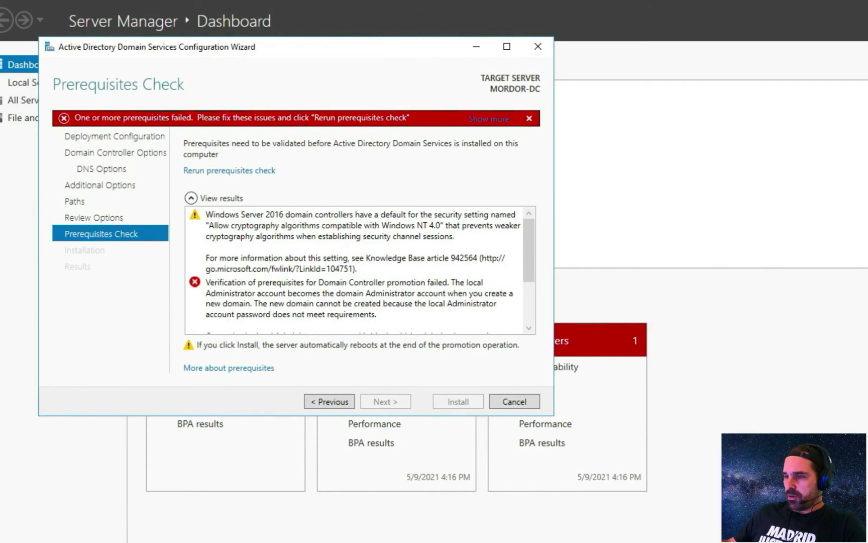
- Launch a Command Prompt on MORDOR-DC by searching 'cmd' from the Start menu
key("super")
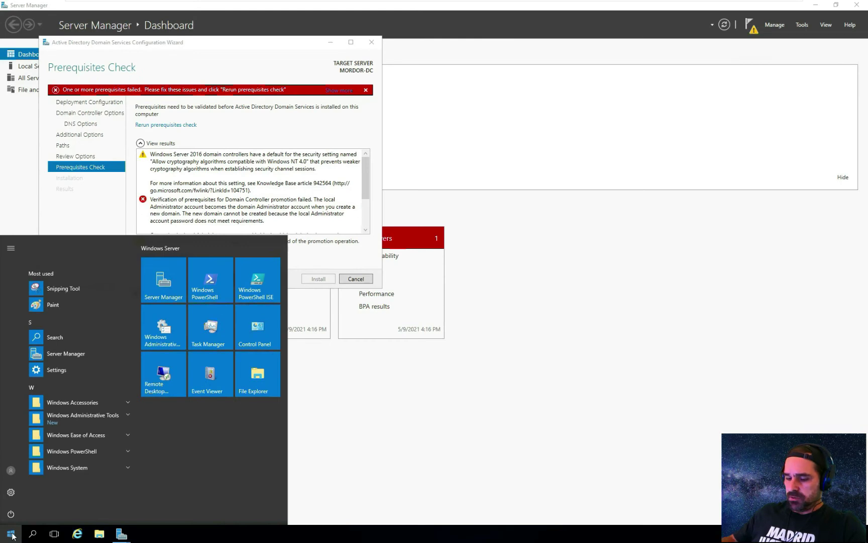
type("c")
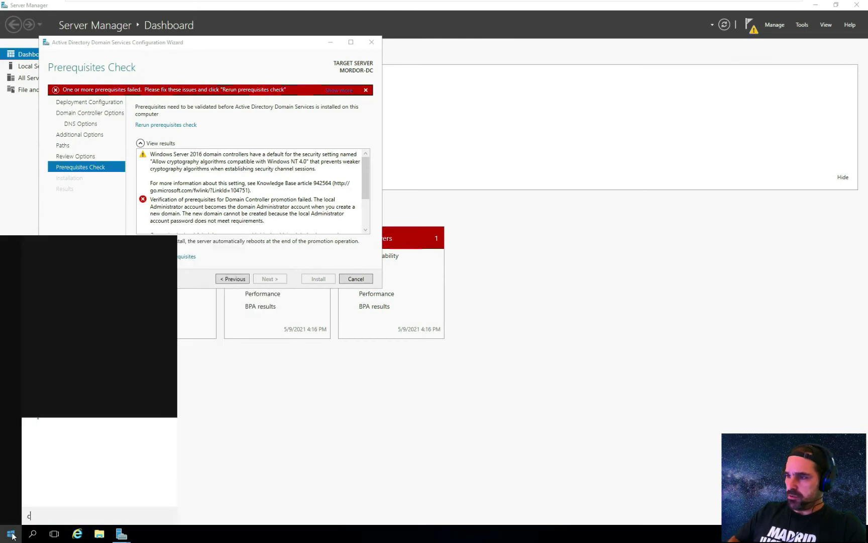
type("md")
key("Return")
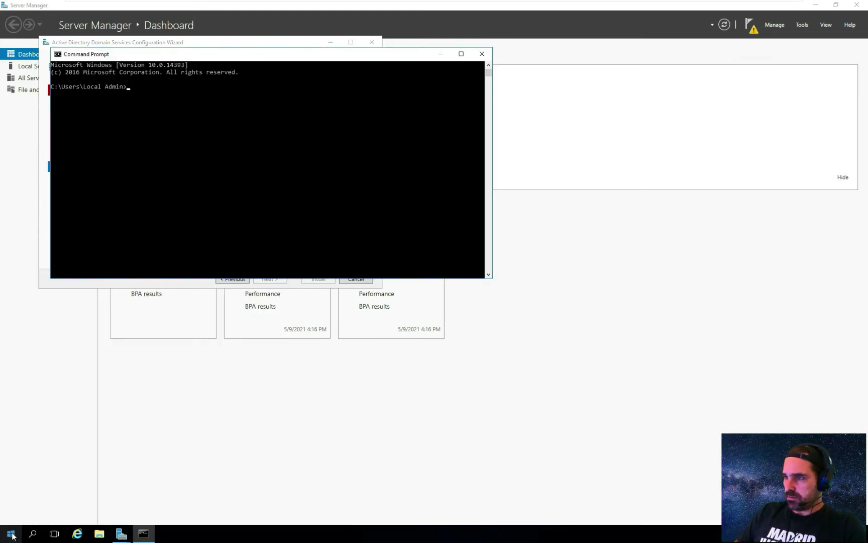
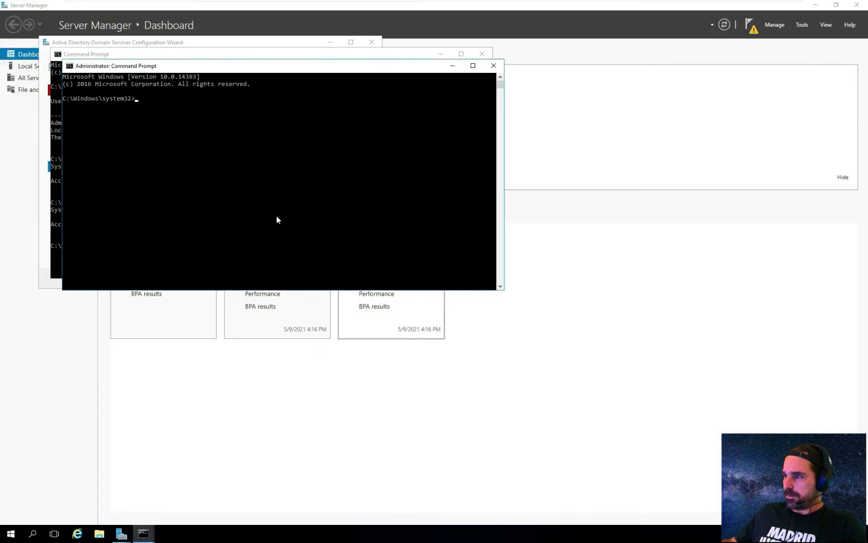
- Enter 'net user Administrator' followed by the new account password in the elevated Command Prompt
type("net use")
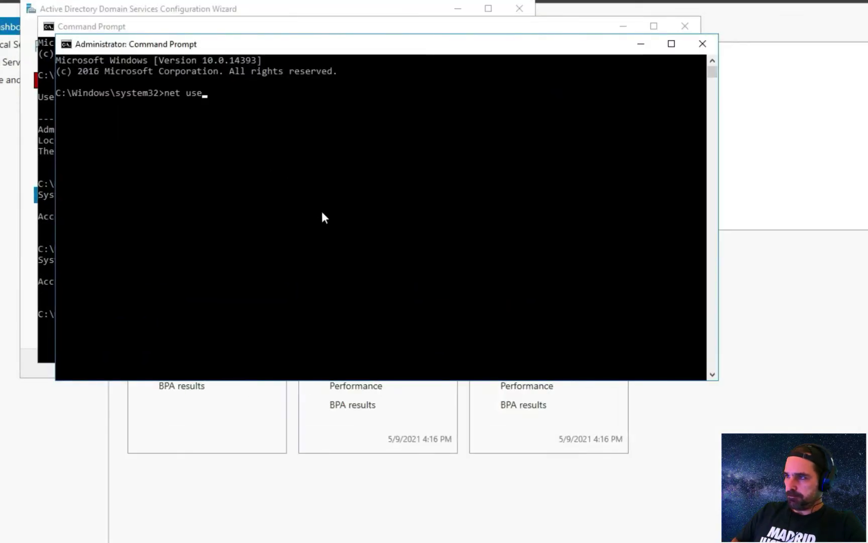
type("r Administrator")
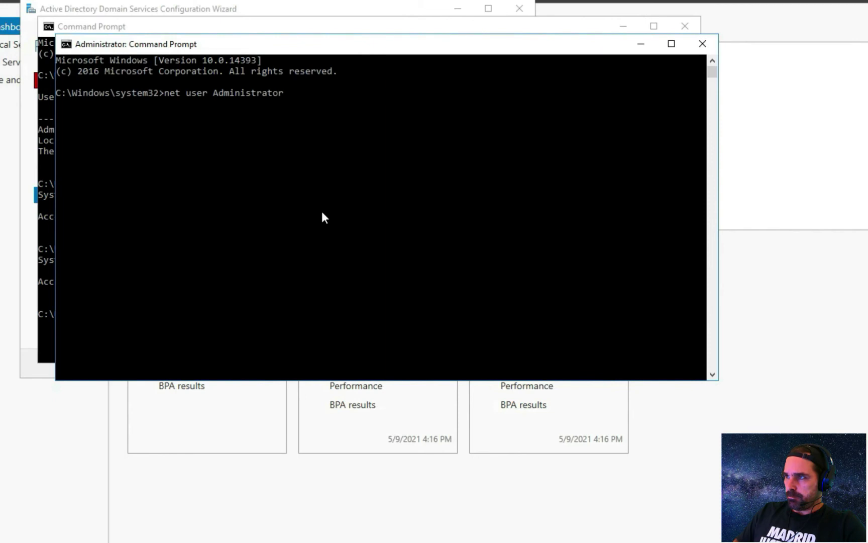
type(" Password")
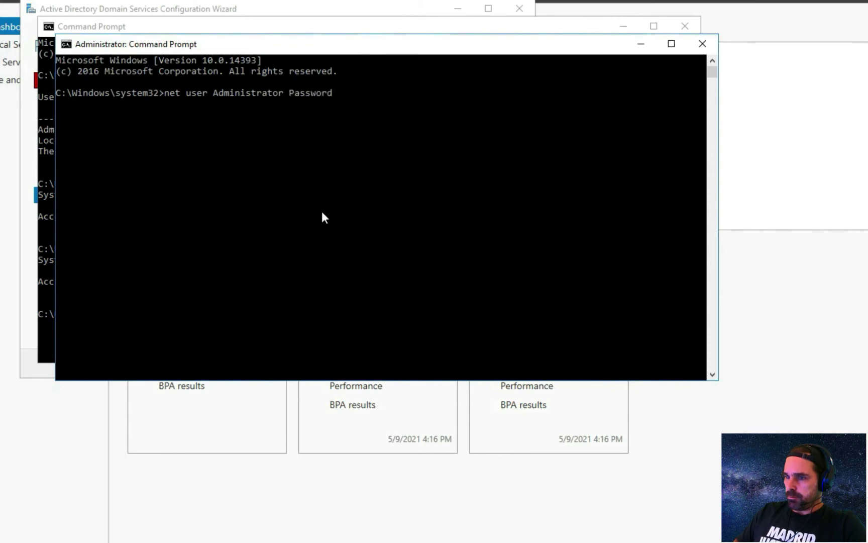
type("1!")
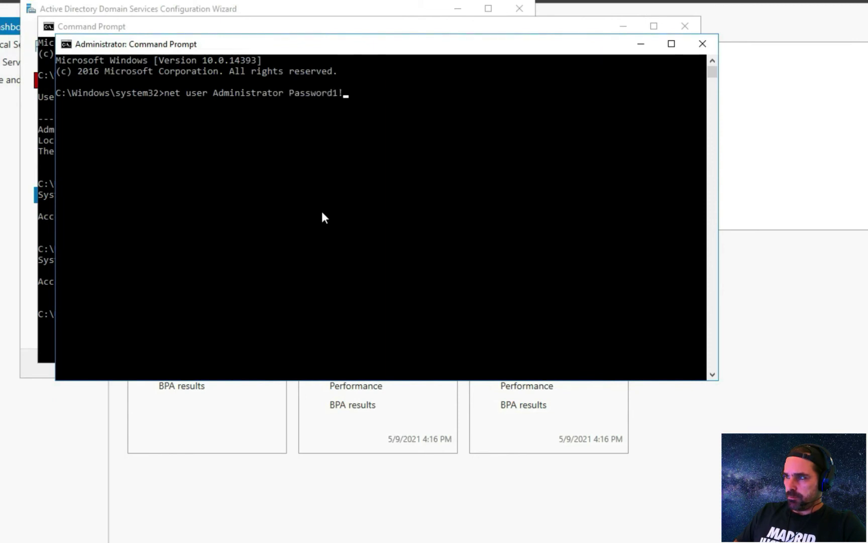
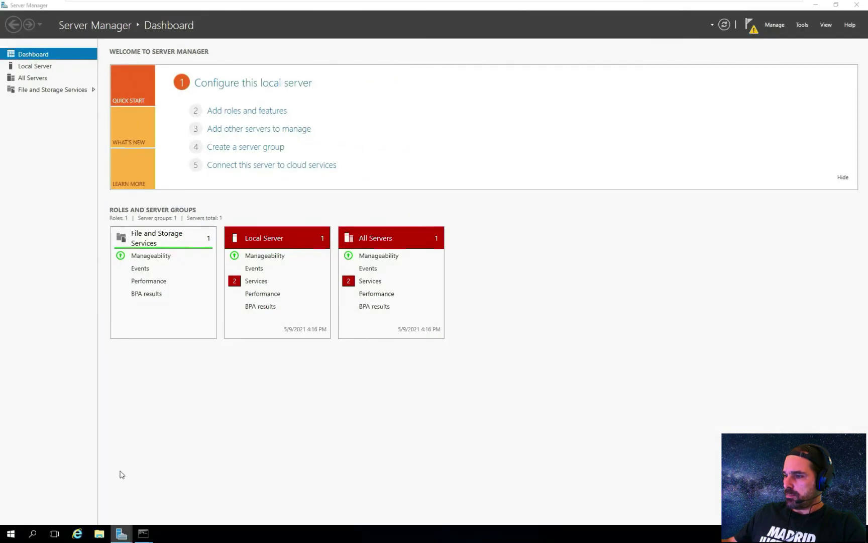
- Return to the AD DS Configuration Wizard and rerun its prerequisites check from Review Options
left_click(174, 490)
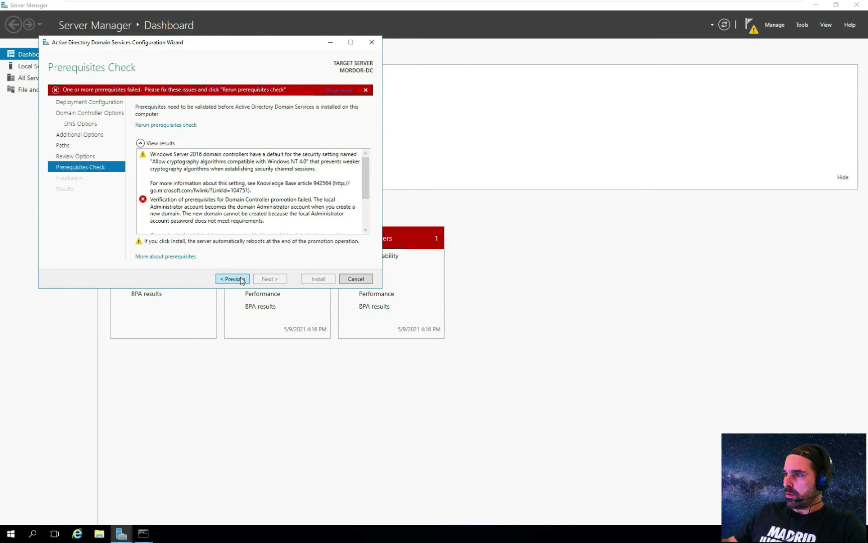
left_click(242, 279)
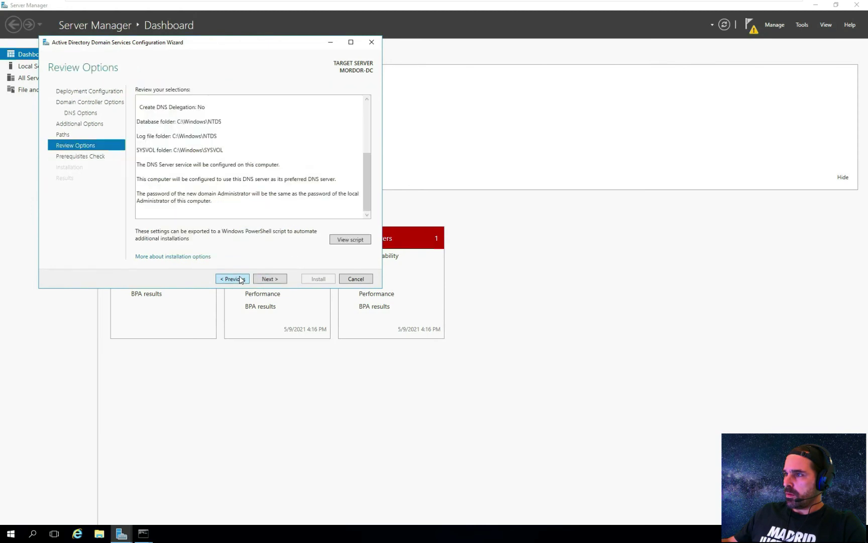
left_click(269, 279)
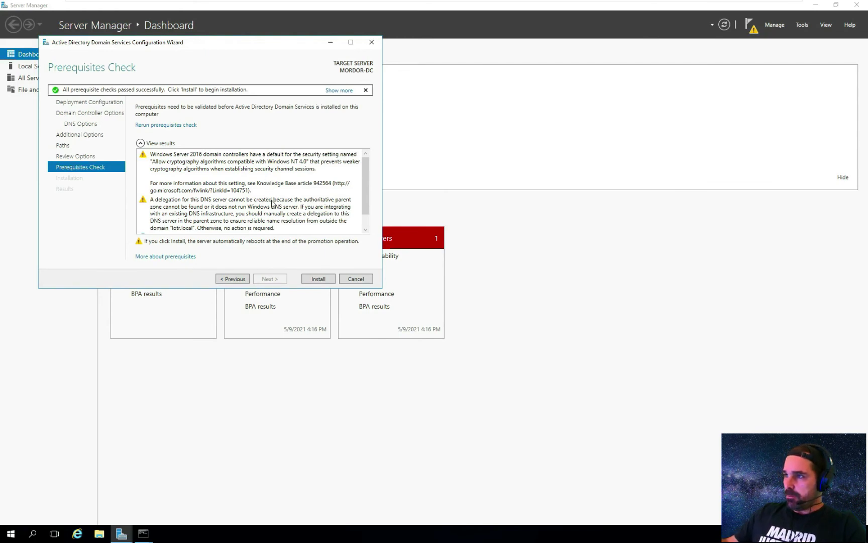
- Install the domain controller, dismissing the sign-out notice and closing the finished wizard
left_click(319, 279)
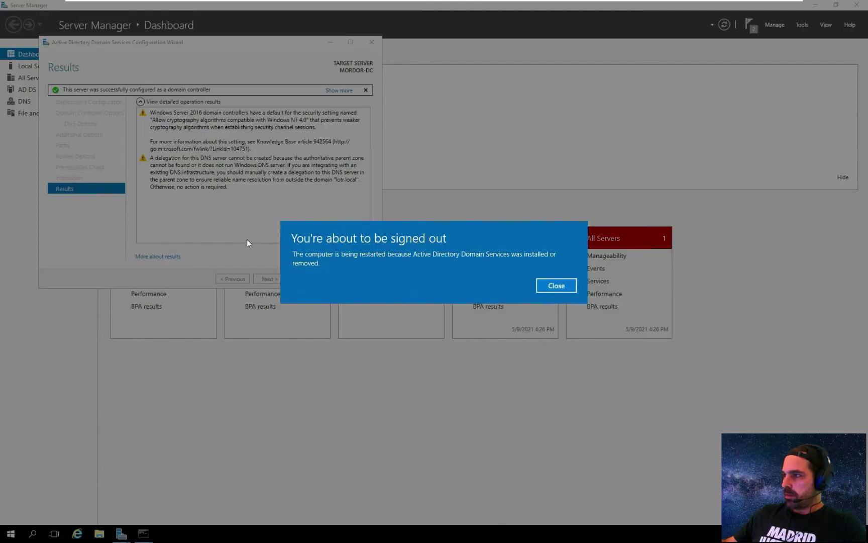
left_click(568, 287)
left_click(322, 280)
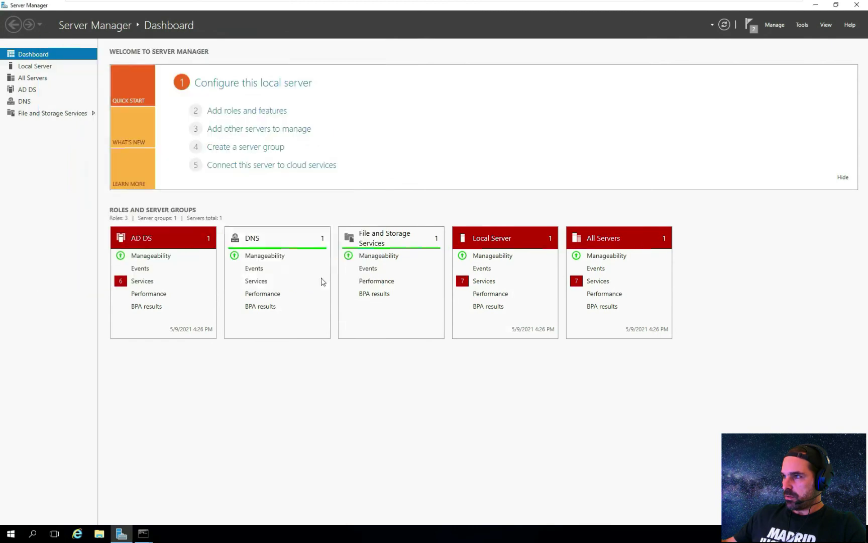
- Check the deployment notifications confirming MORDOR-DC is now a domain controller
left_click(749, 25)
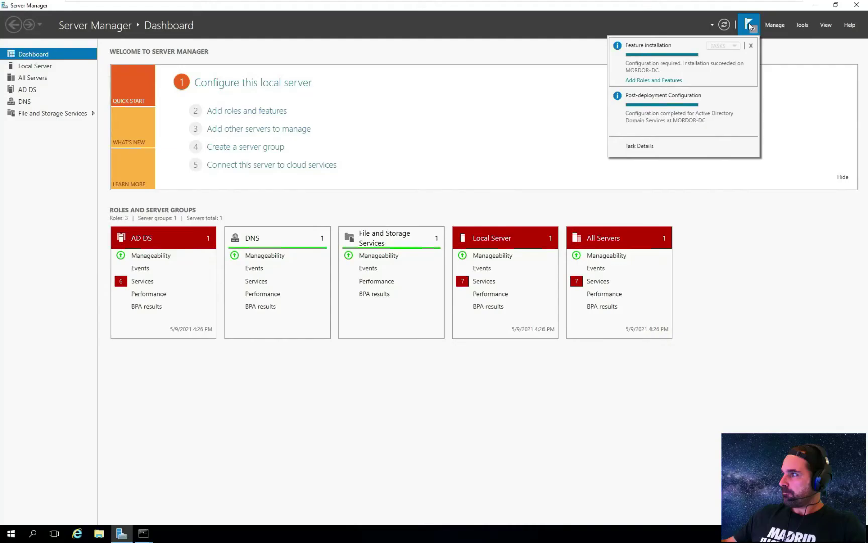
left_click(473, 111)
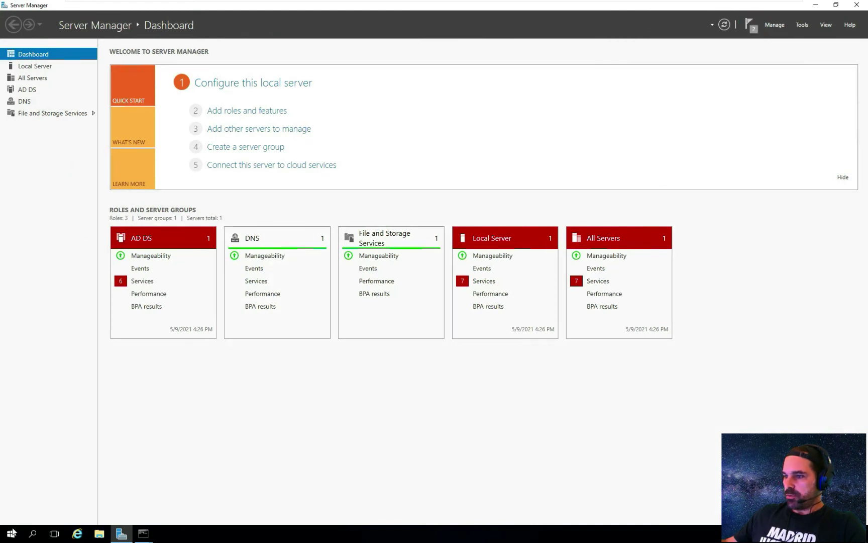
left_click(13, 532)
- Switch to the Windows 10 client and sign in with the account password
key("super+l")
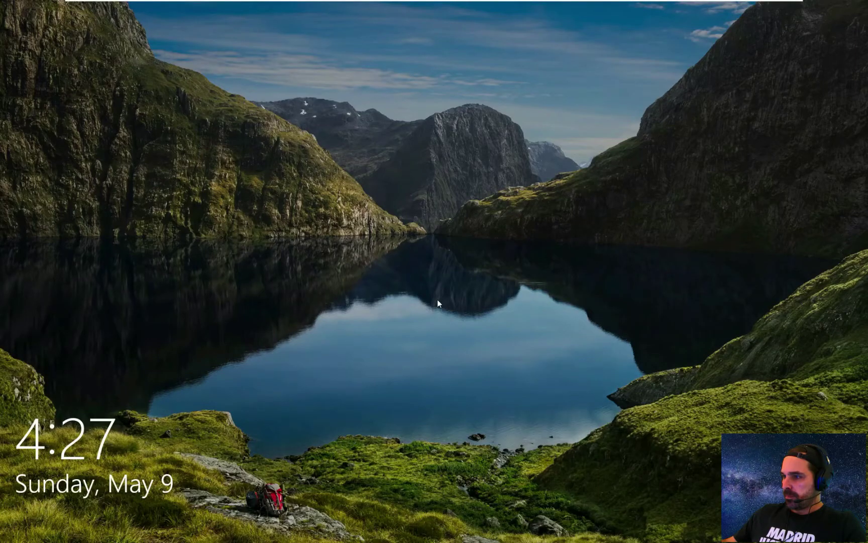
left_click(438, 301)
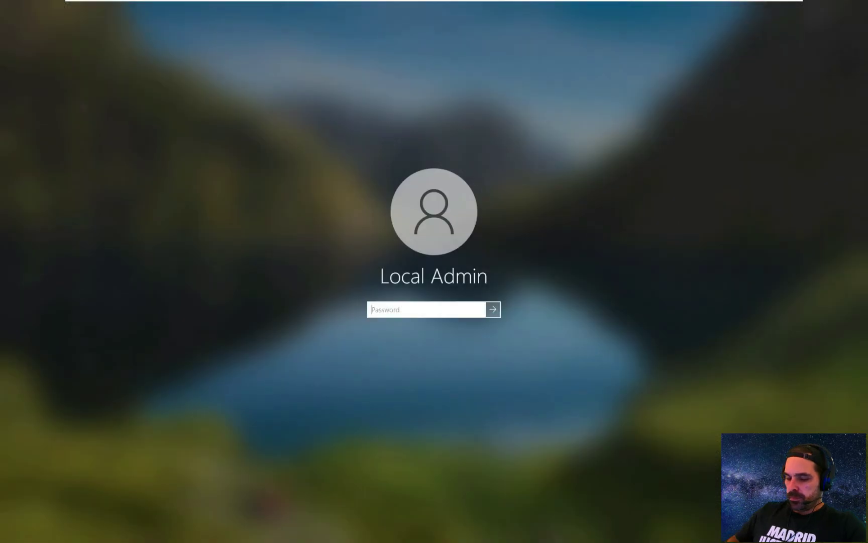
type("••••")
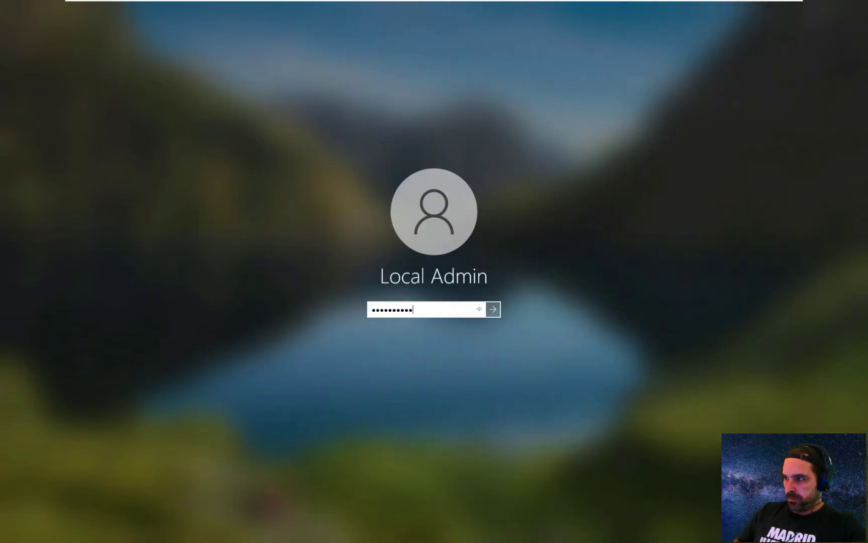
key("Return")
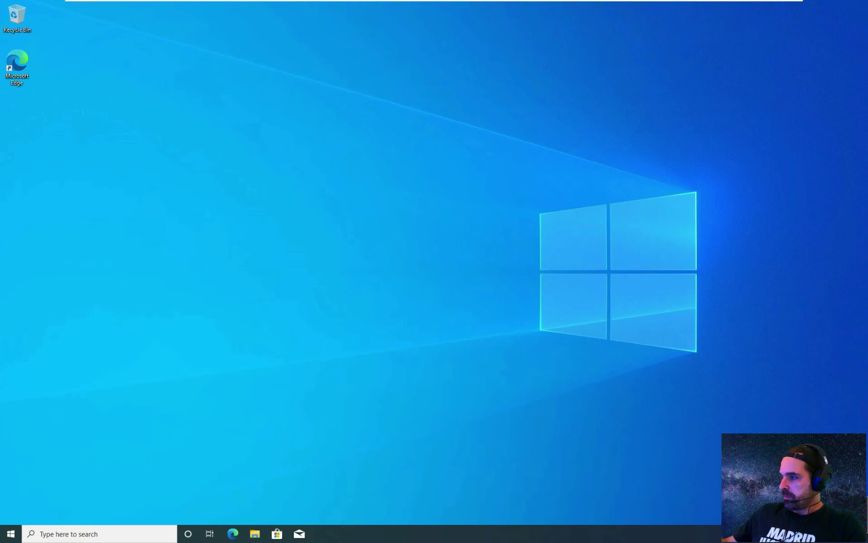
- Launch Command Prompt and run ipconfig to check the client's IP configuration
left_click(9, 535)
type("cmd")
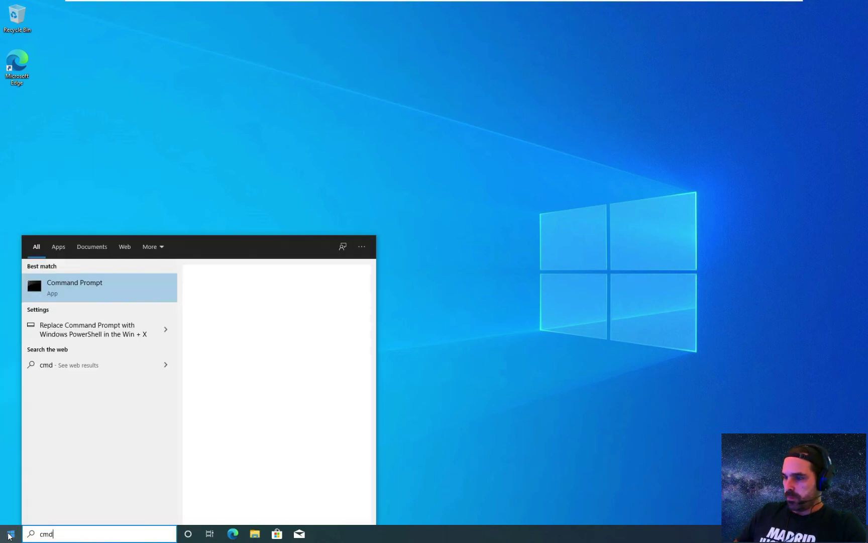
key("Return")
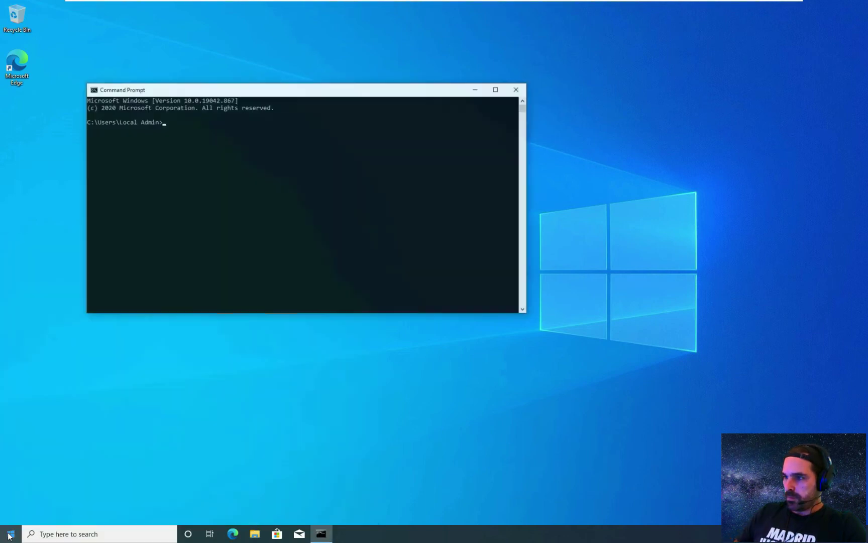
type("ipconfig")
key("Return")
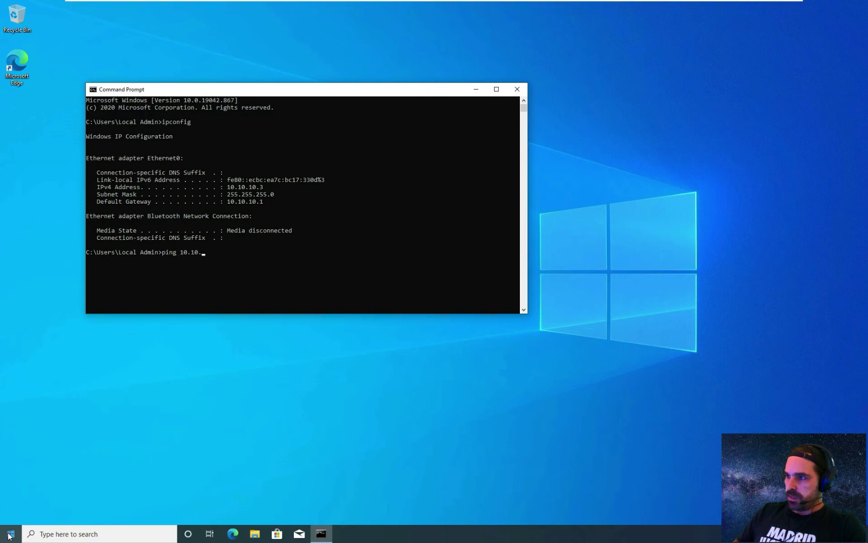
- Ping the server at 10.10.10.4, cancel the unanswered ping, then go to Virus & threat protection
type("ping 10.10.10.4")
key("Return")
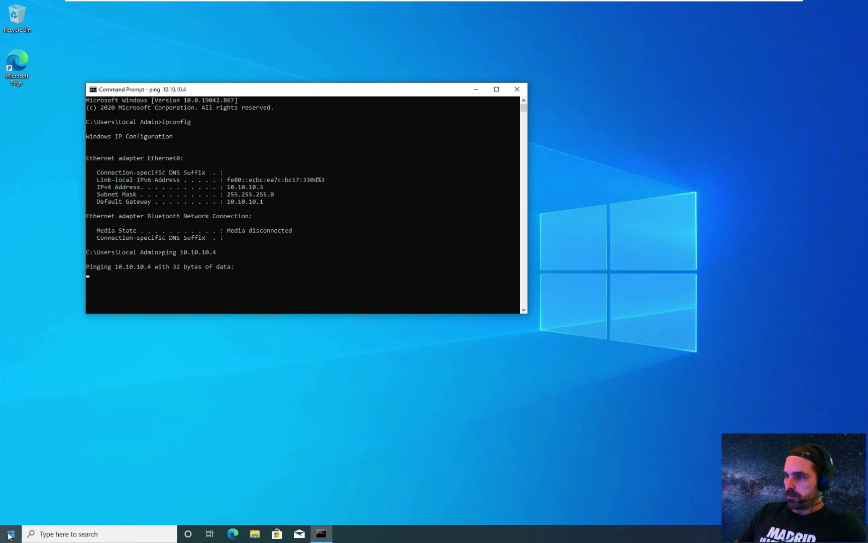
key("ctrl+c")
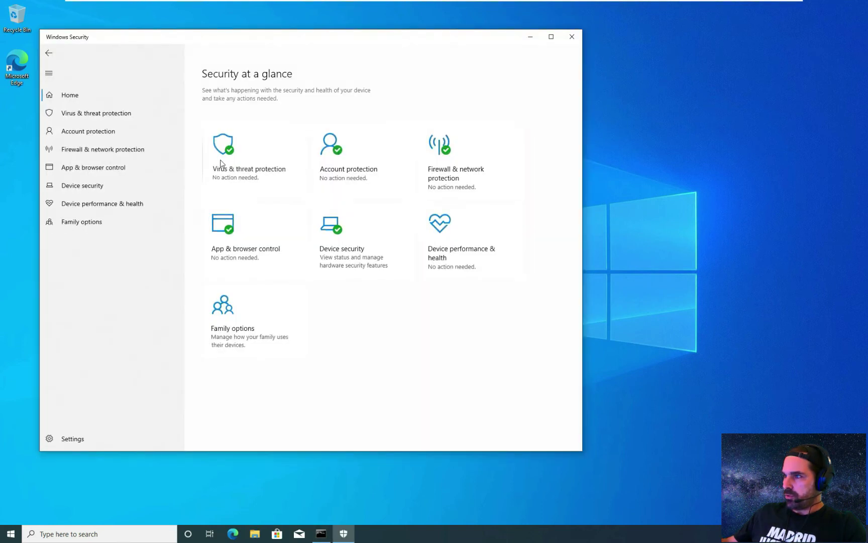
left_click(225, 166)
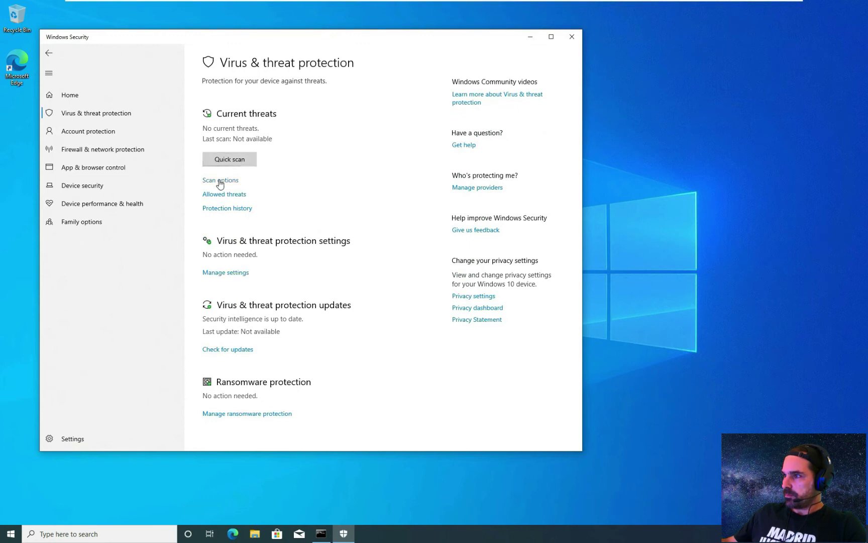
- Switch off Defender's Real-time, Cloud-delivered, Automatic sample submission and Tamper Protection settings
left_click(225, 272)
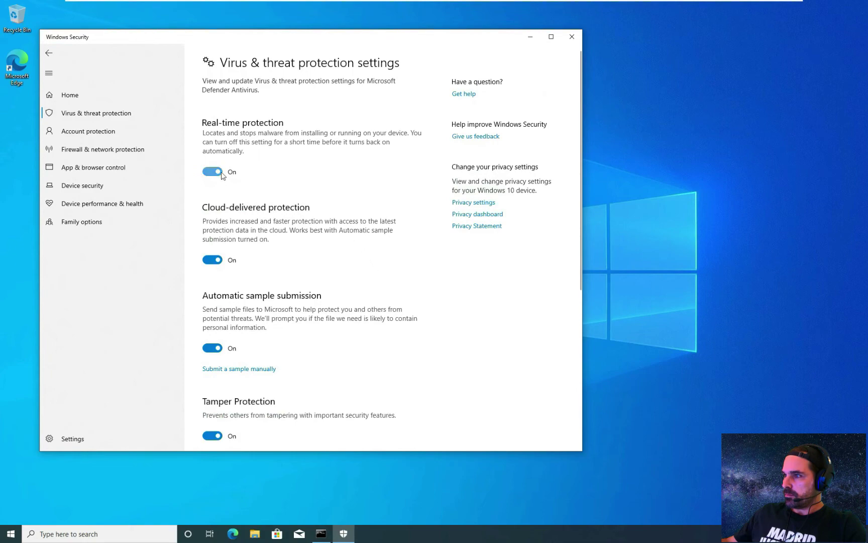
left_click(222, 172)
left_click(380, 327)
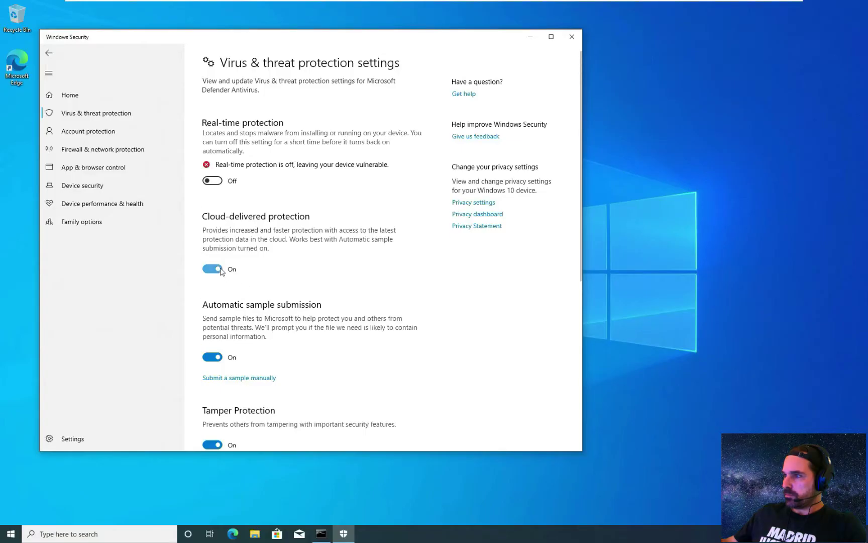
left_click(221, 271)
left_click(216, 374)
scroll(238, 318, "down", 6)
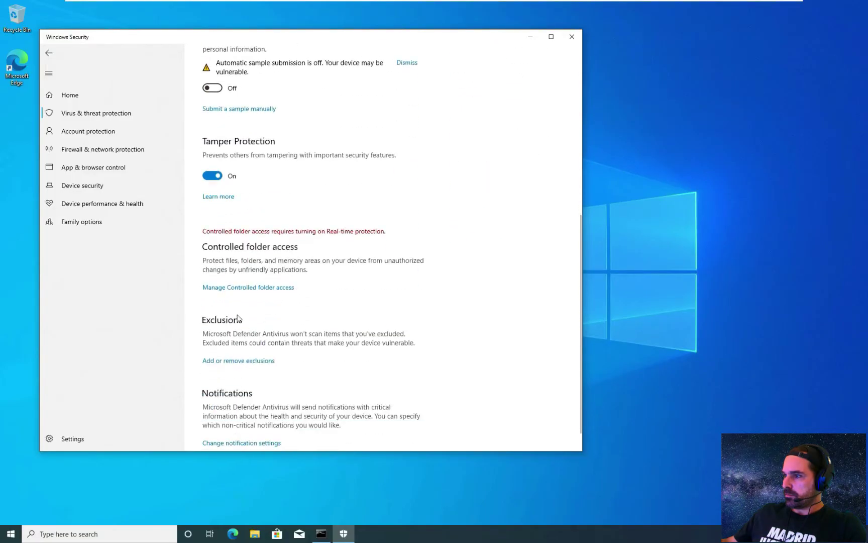
left_click(213, 175)
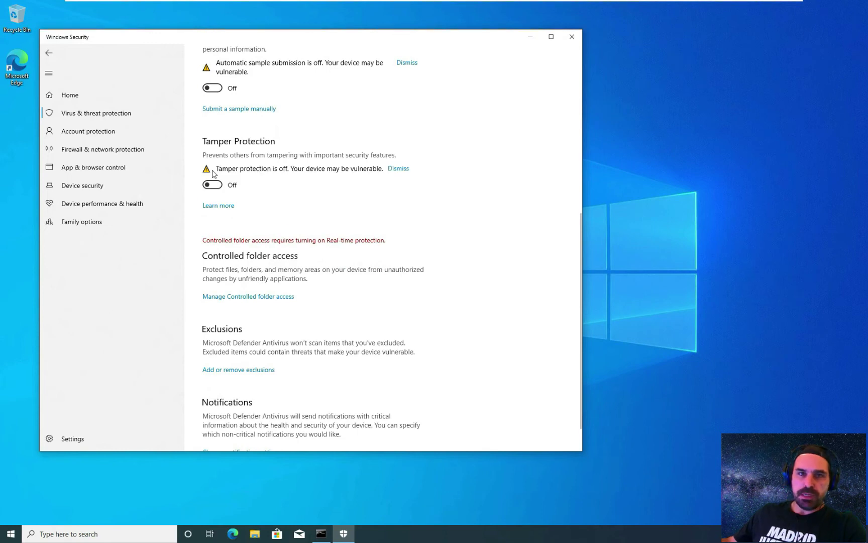
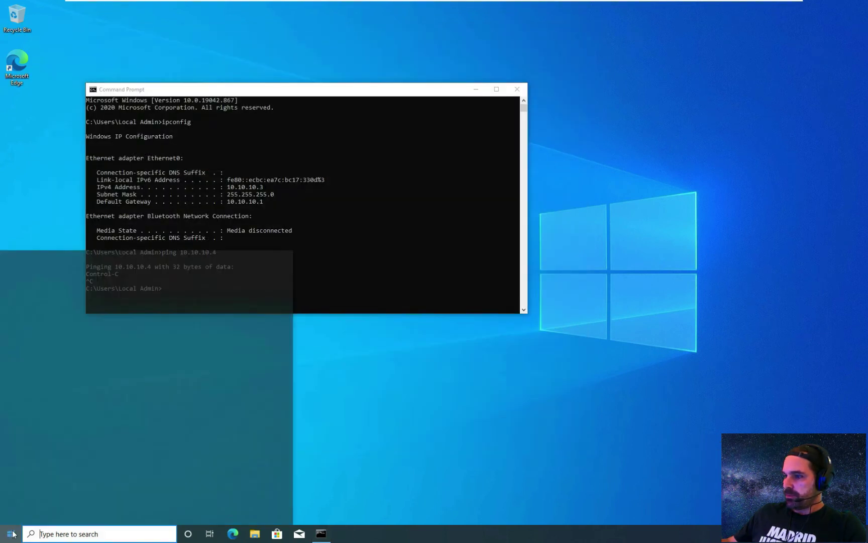
- Turn off the Microsoft Defender Firewall for the domain network, approving the UAC prompt
type("fire")
key("Return")
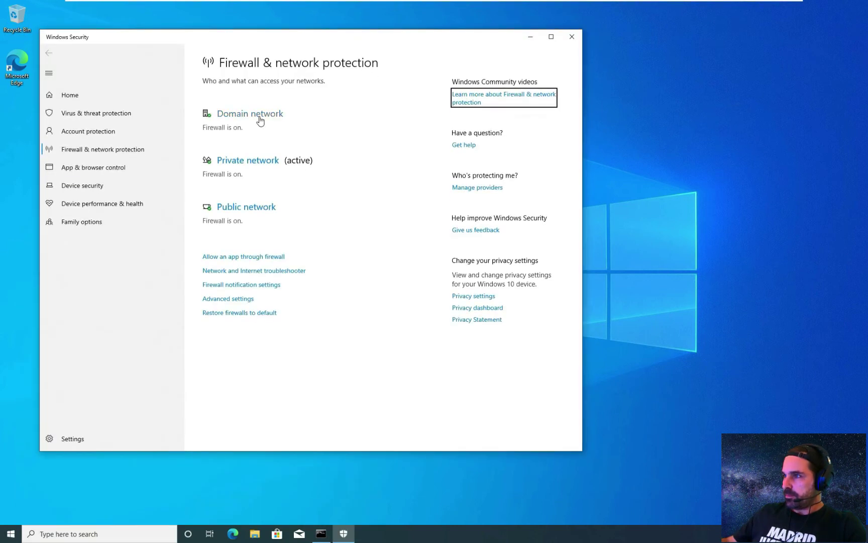
left_click(260, 119)
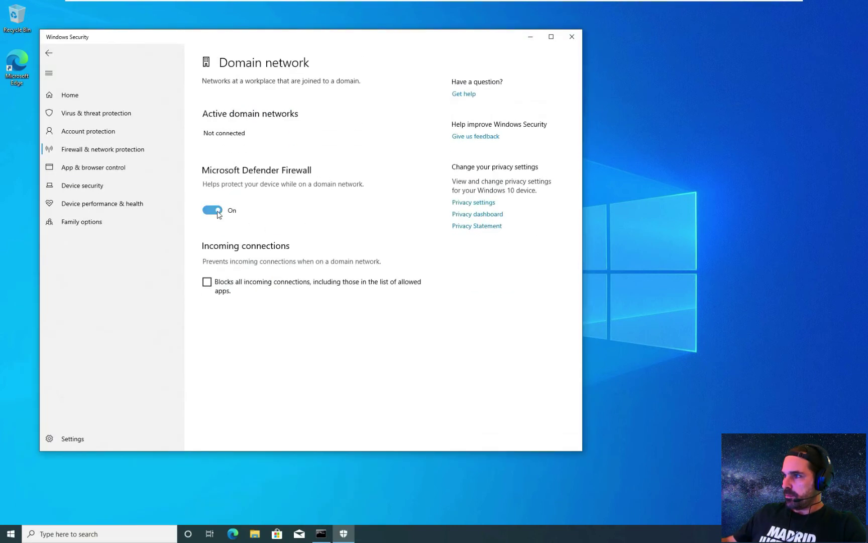
left_click(213, 210)
left_click(393, 323)
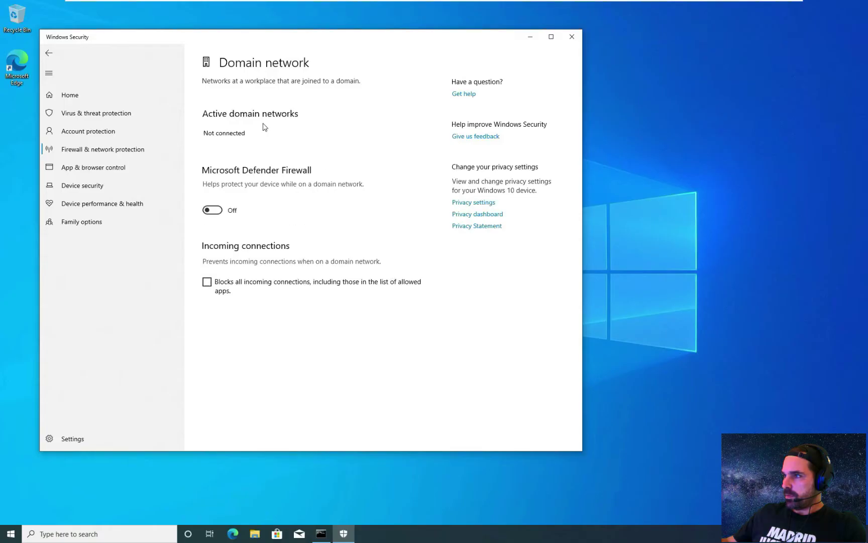
left_click(52, 57)
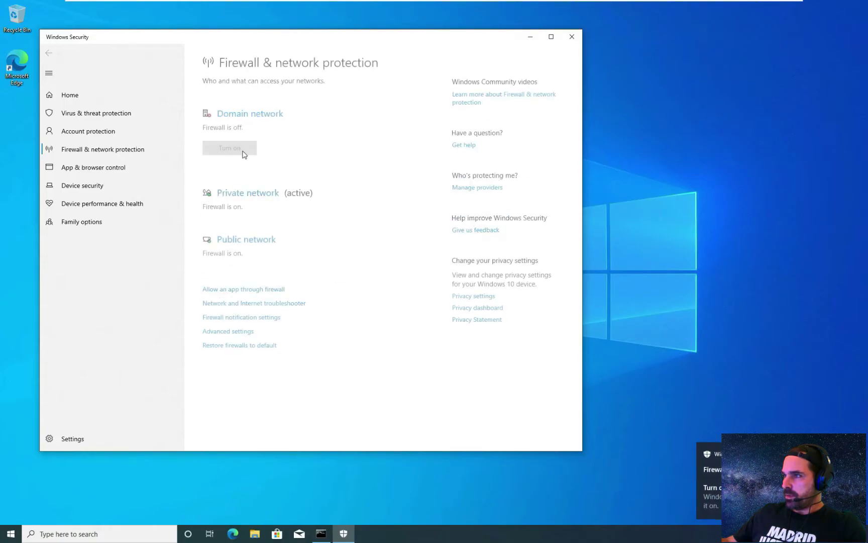
- Turn off the firewall for the private network, approving the UAC prompt
left_click(237, 198)
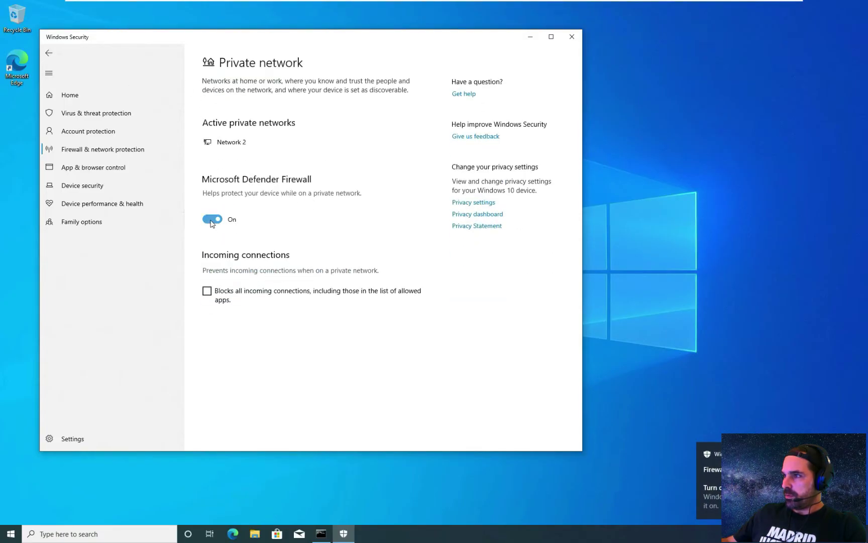
left_click(211, 220)
left_click(421, 327)
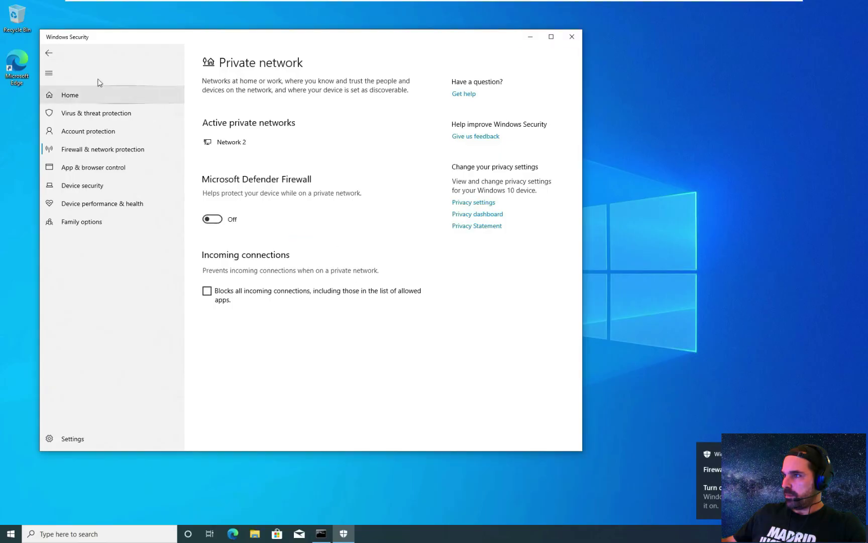
left_click(49, 53)
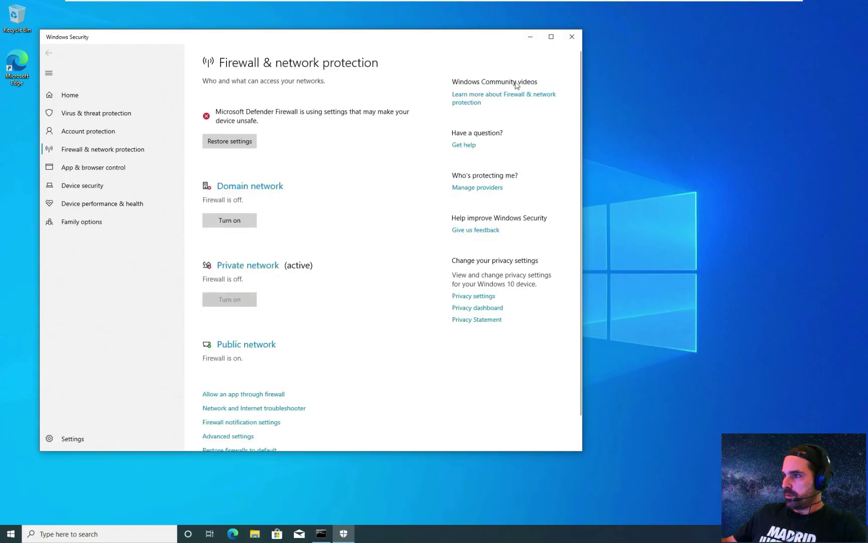
- Turn off the firewall for the public network and close Windows Security
left_click(245, 345)
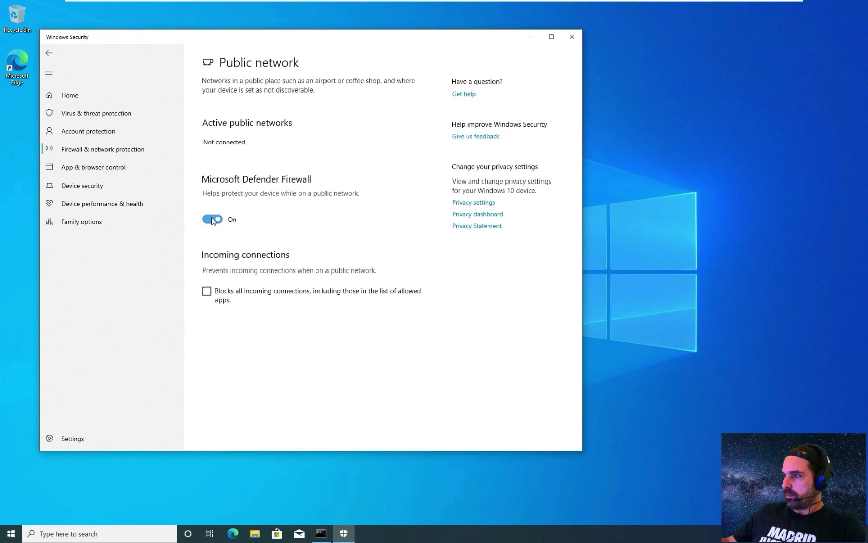
left_click(211, 219)
left_click(387, 324)
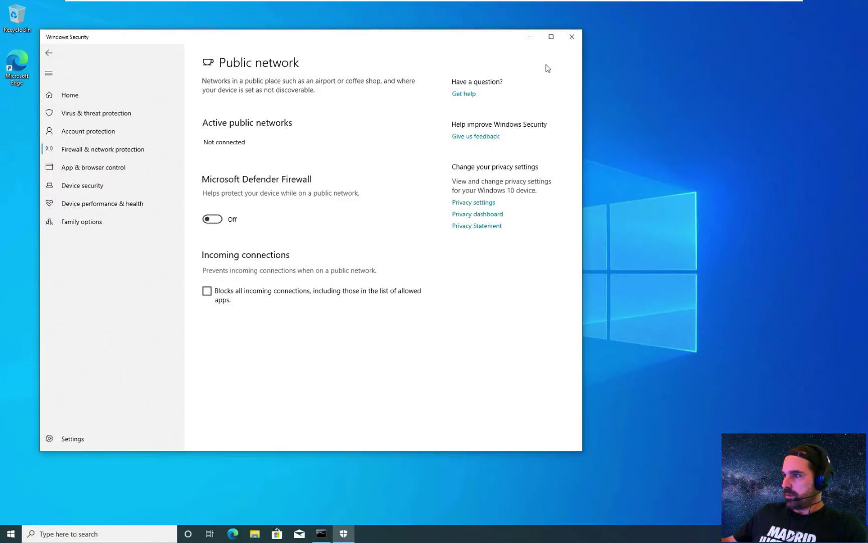
left_click(573, 37)
- Switch to the second Windows 10 VM and sign in with the administrator's password
mouse_move(523, 4)
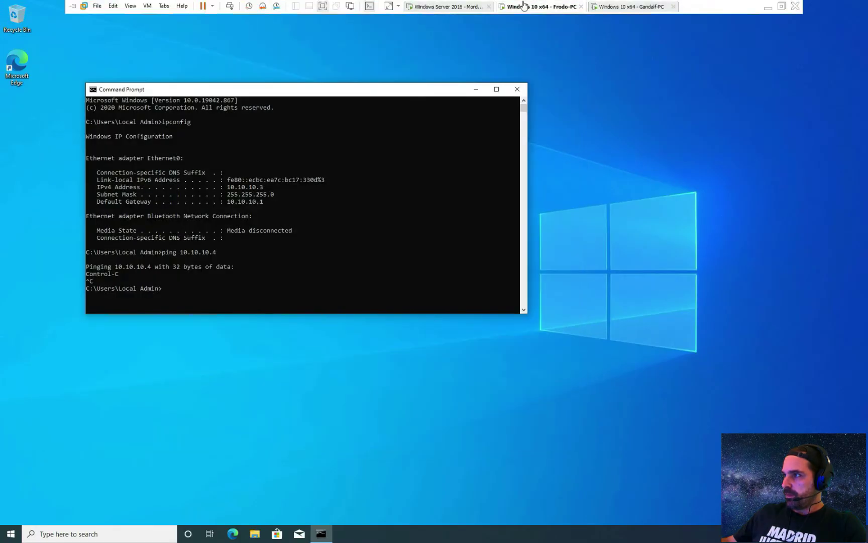
left_click(627, 7)
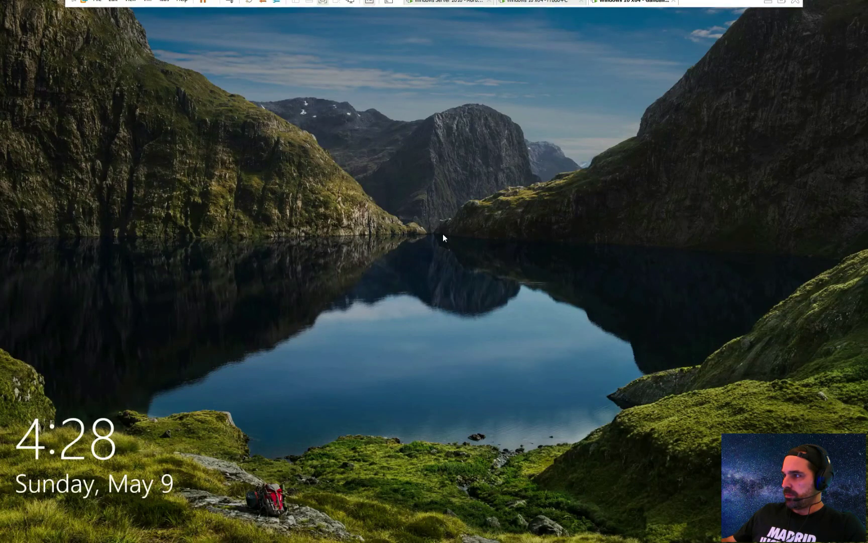
left_click(443, 234)
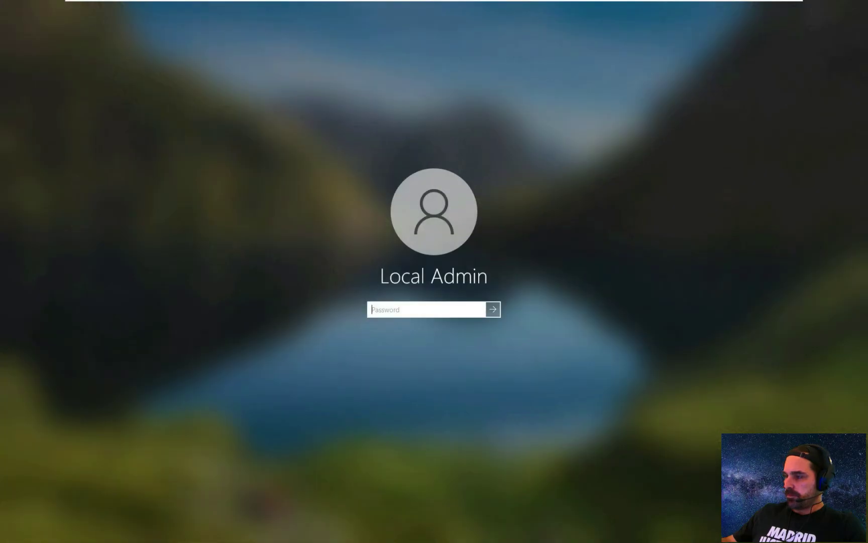
type("*******")
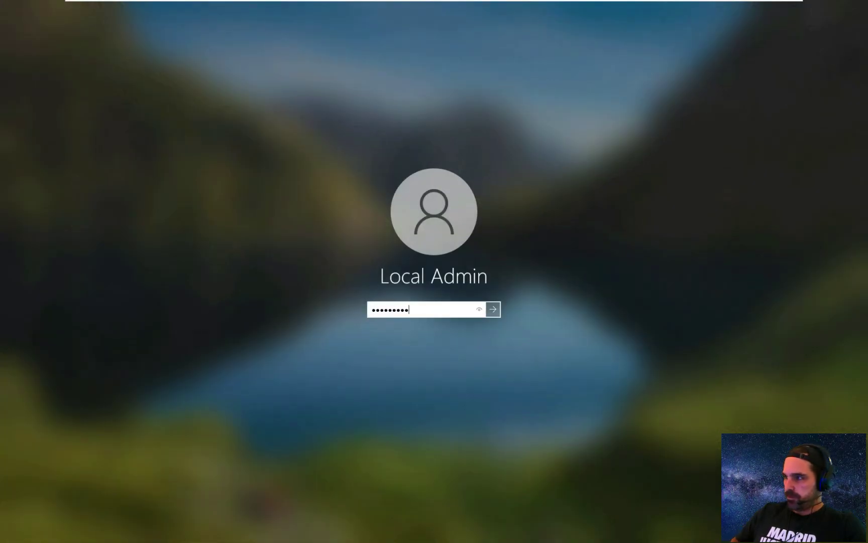
key("Return")
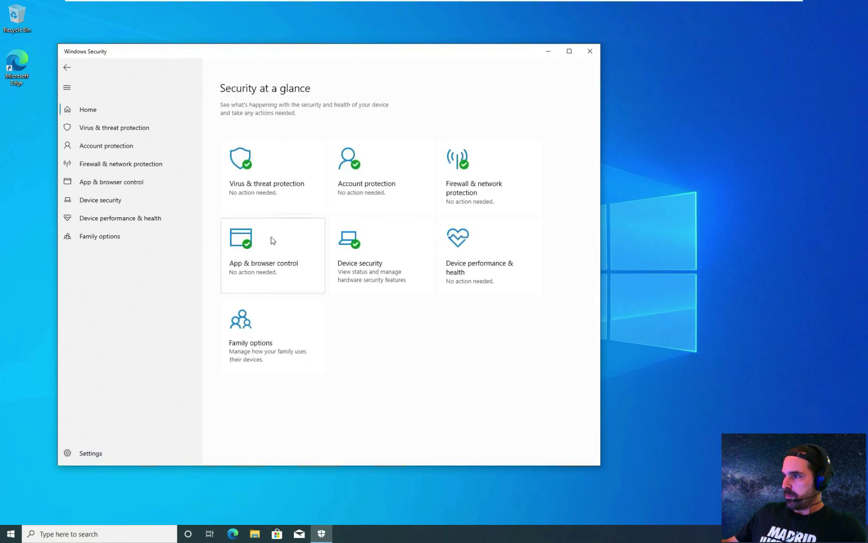
- In Virus & threat protection settings, switch Real-time protection to Off
left_click(252, 185)
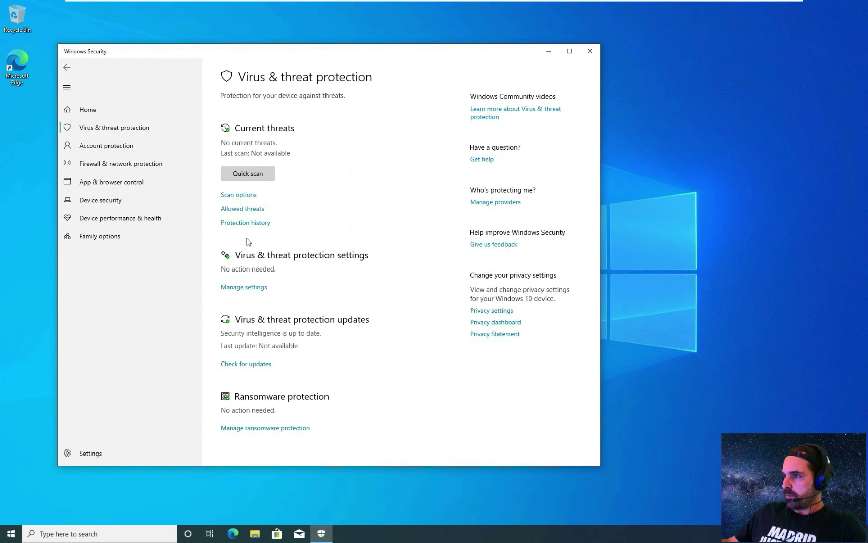
left_click(252, 287)
left_click(254, 200)
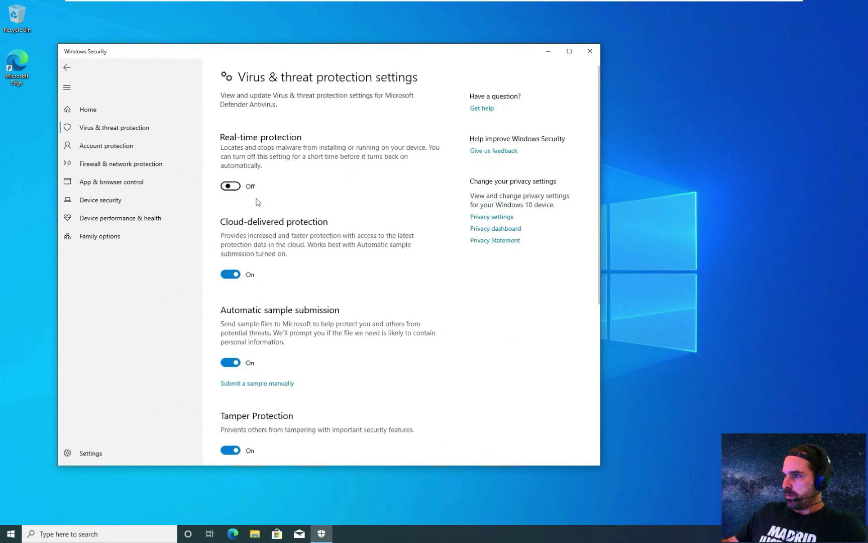
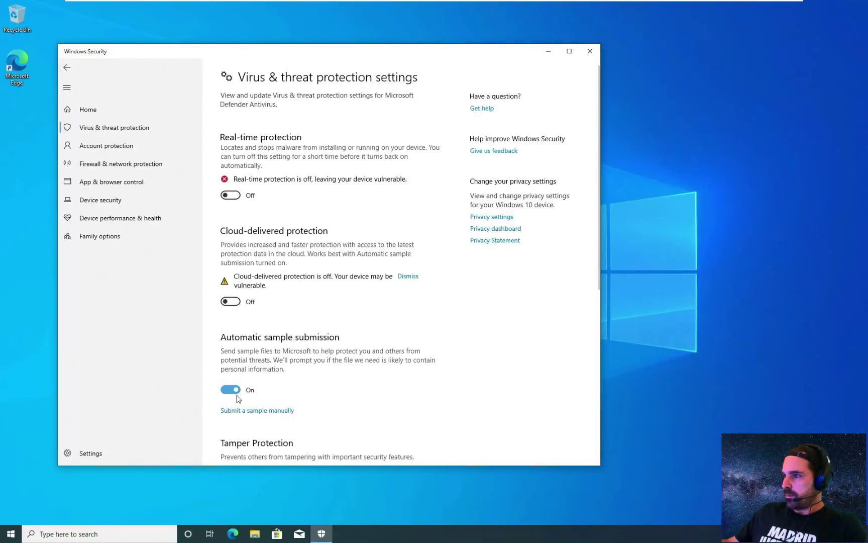
- Switch Automatic sample submission to Off, then go back to the Security at a glance home page
left_click(230, 389)
scroll(267, 378, "down", 5)
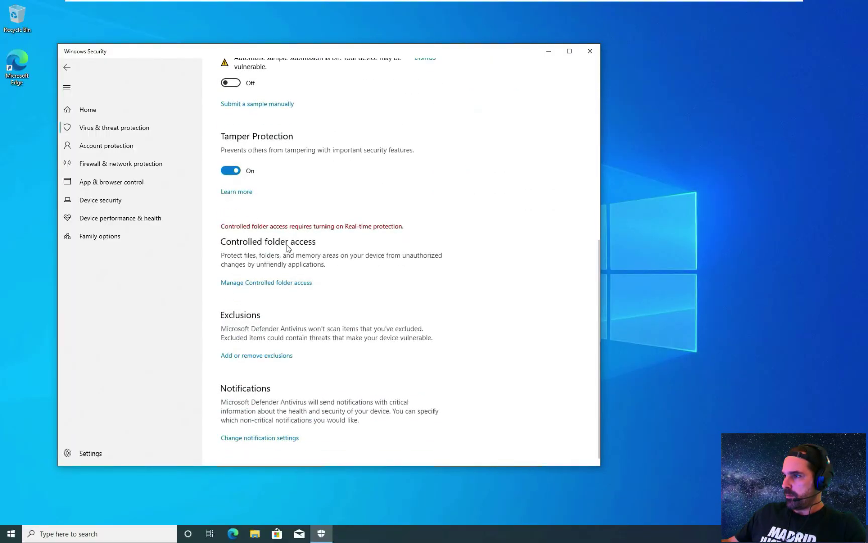
scroll(290, 256, "up", 6)
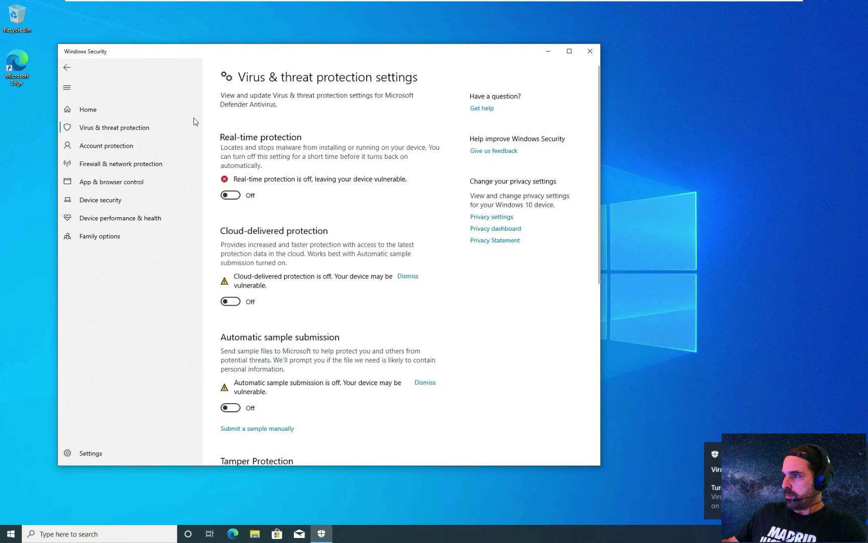
key("alt+Left")
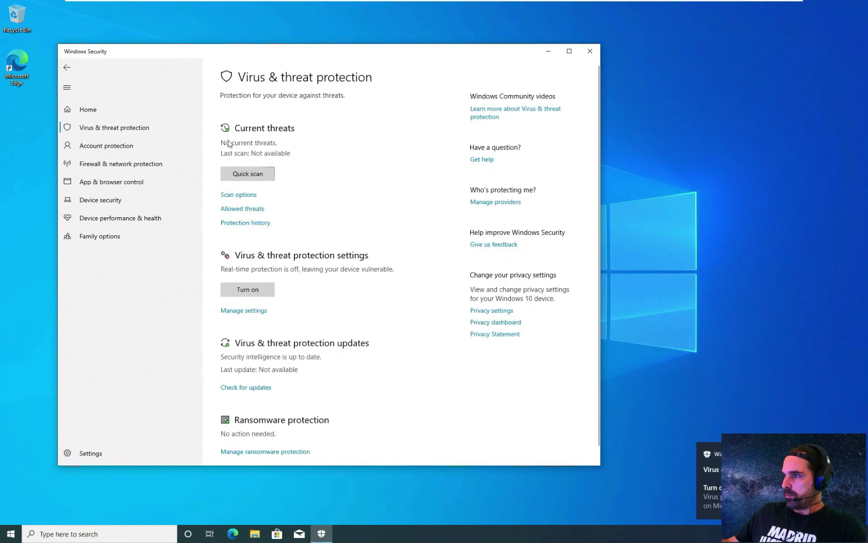
left_click(67, 67)
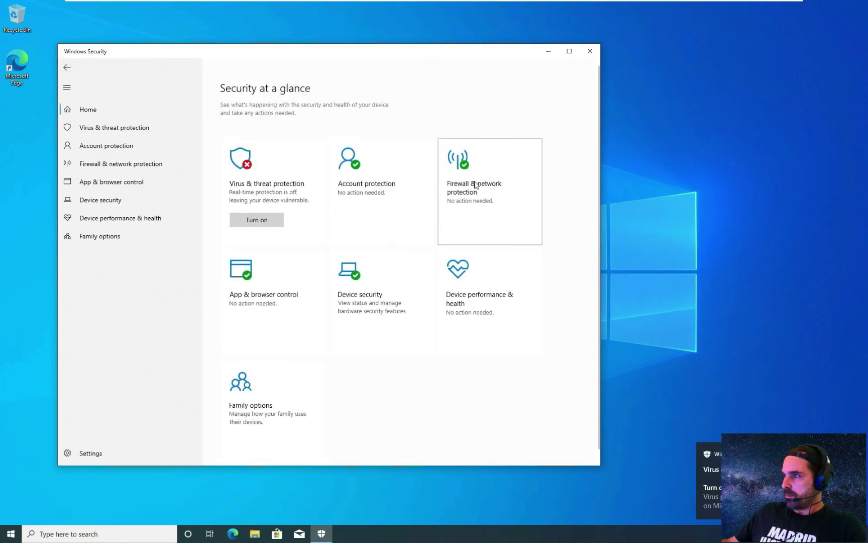
- Turn off the Defender Firewall for the Domain network, approving the UAC prompt
left_click(474, 185)
left_click(265, 132)
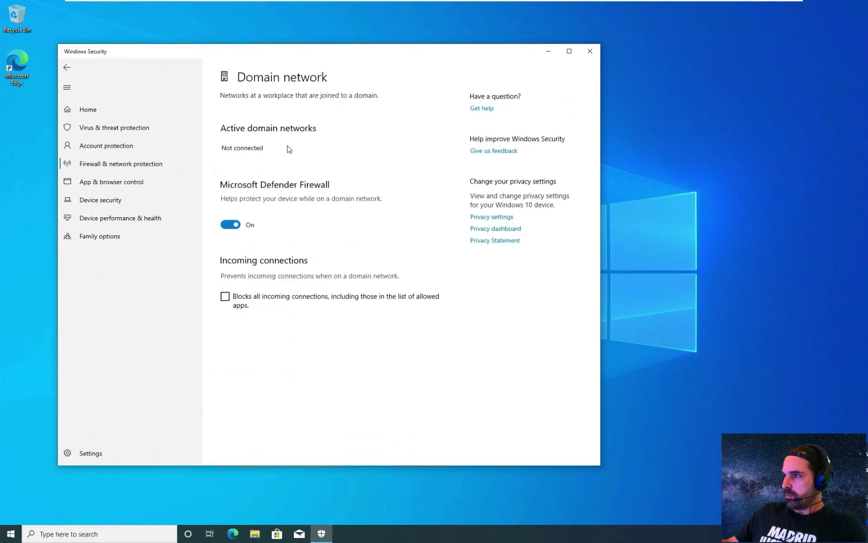
left_click(231, 225)
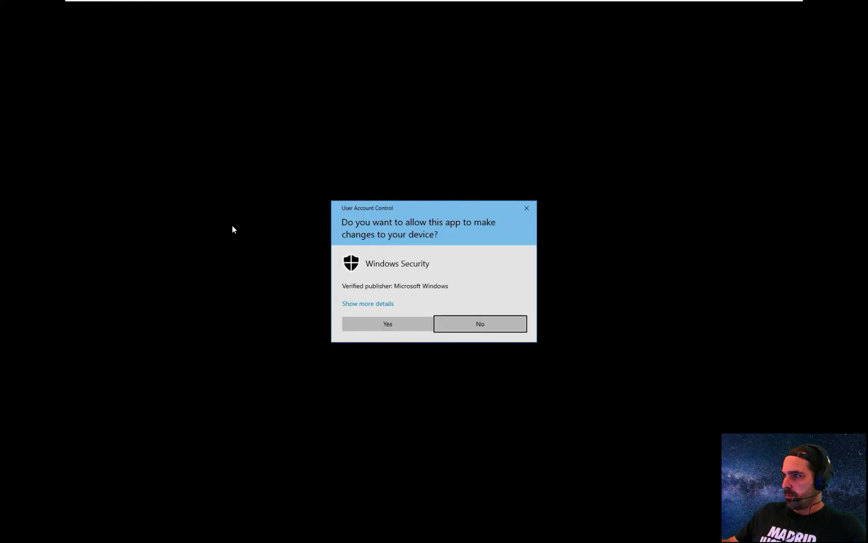
left_click(355, 319)
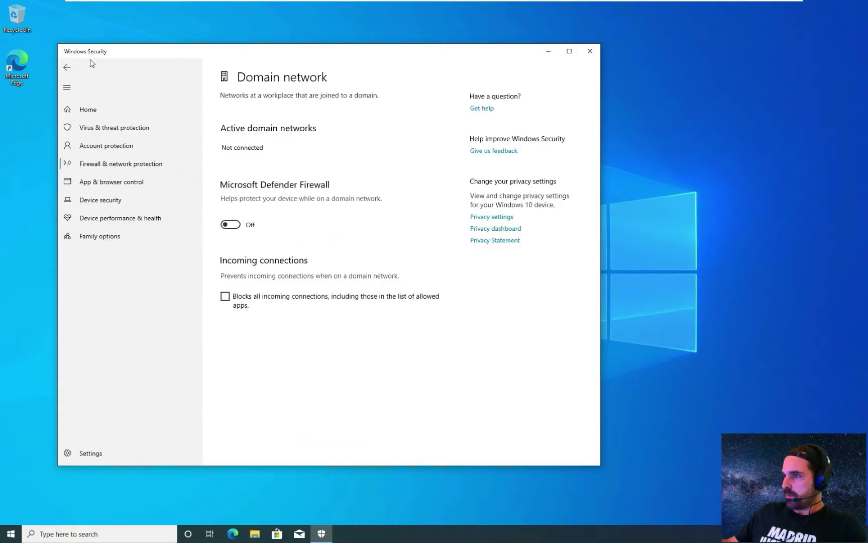
- Turn off the Defender Firewall for the Private network, approving the UAC prompt
left_click(71, 70)
left_click(268, 213)
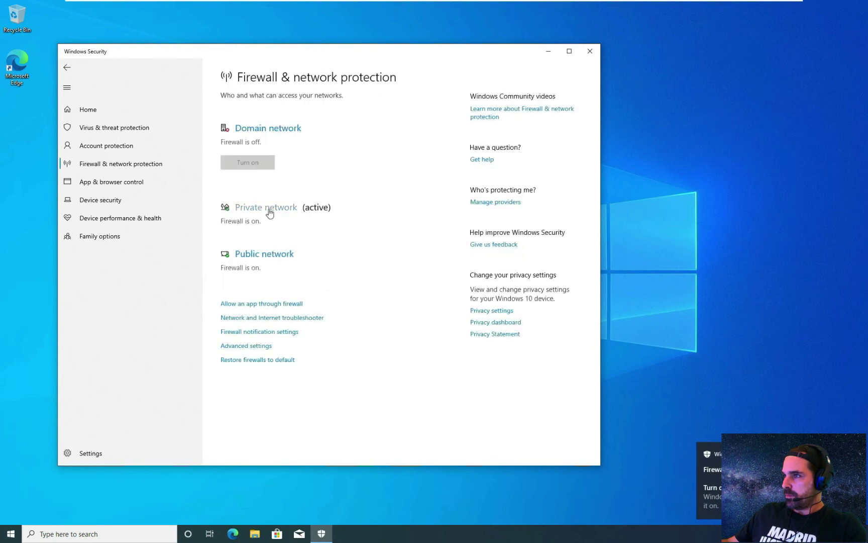
left_click(229, 236)
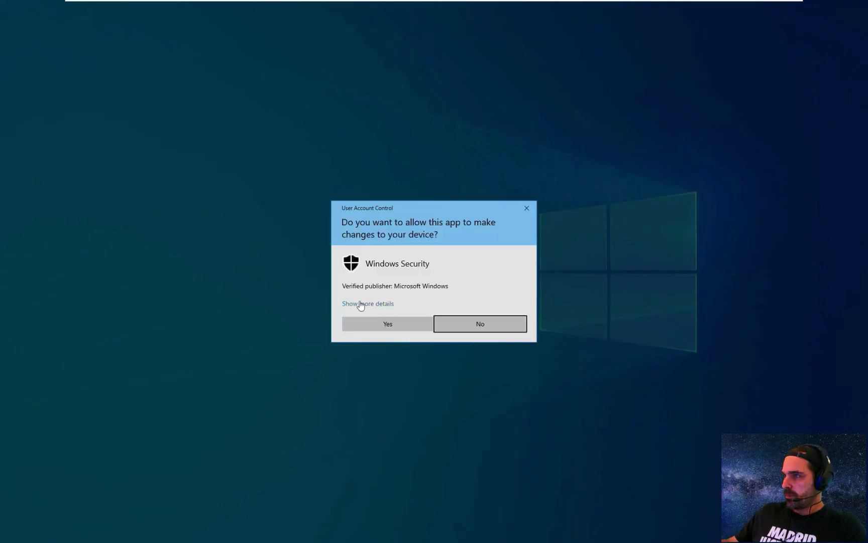
left_click(358, 324)
- Turn off the Public network firewall, approve the prompt, and close Windows Security
left_click(67, 67)
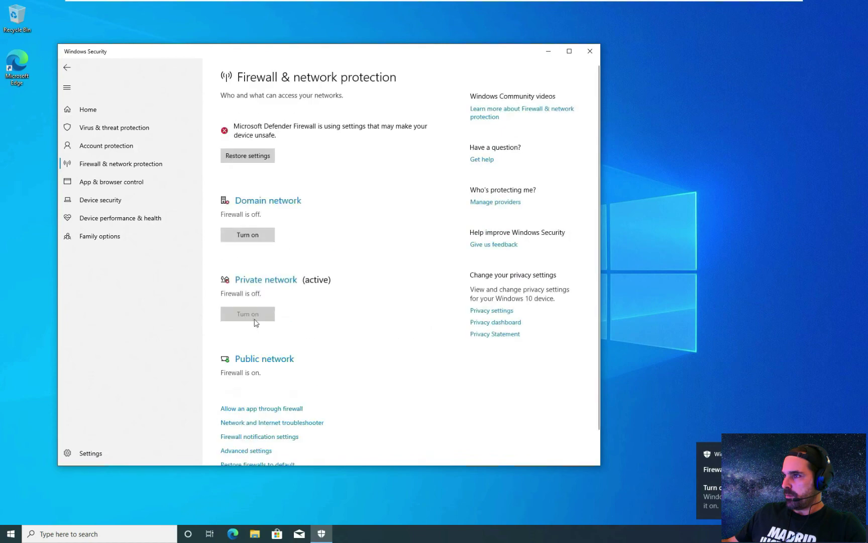
left_click(248, 359)
left_click(260, 237)
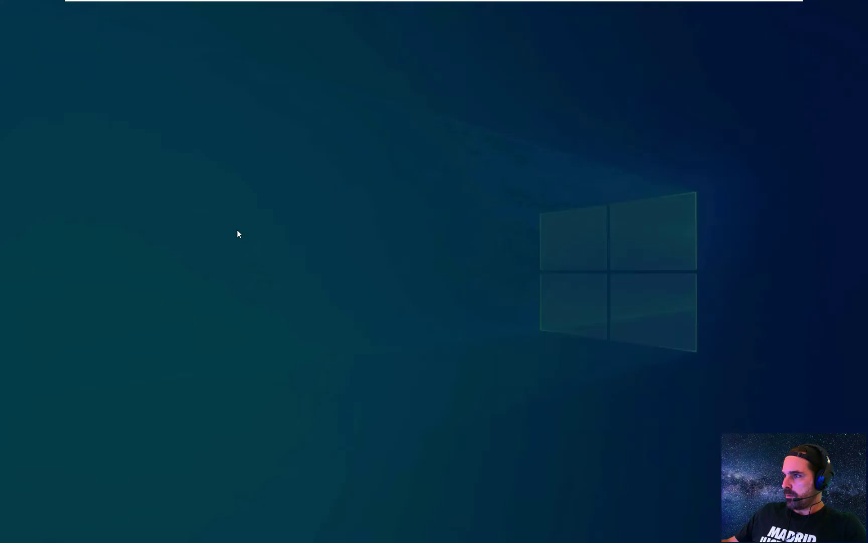
left_click(393, 330)
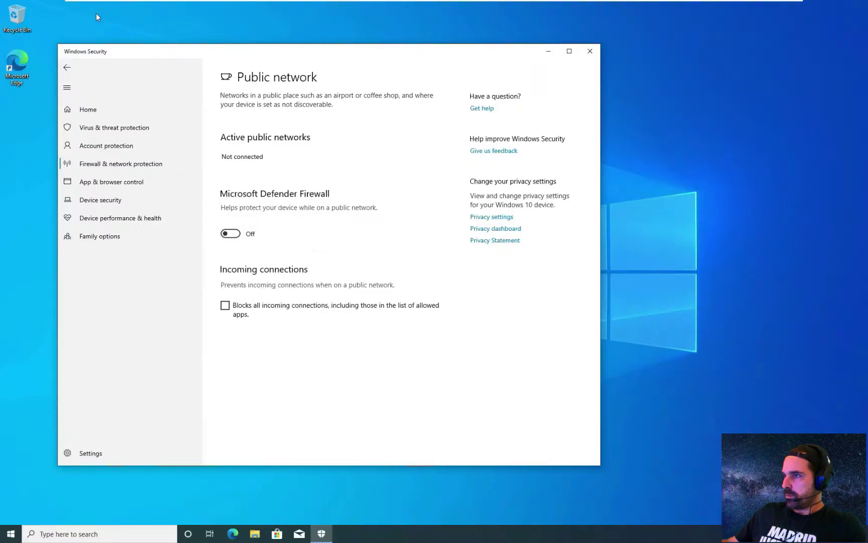
left_click(590, 51)
- On Frodo-PC, rerun ping 10.10.10.4 from Command Prompt, then stop it
left_click(541, 7)
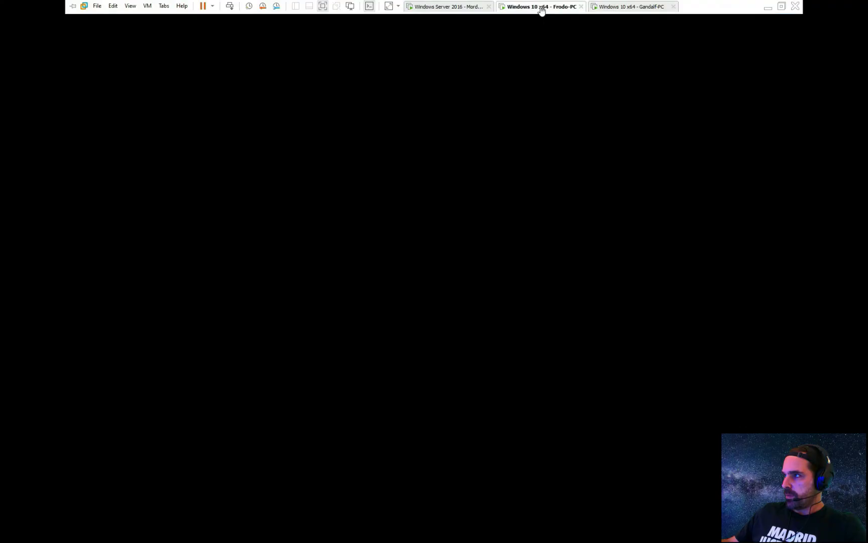
key("Up")
key("Up")
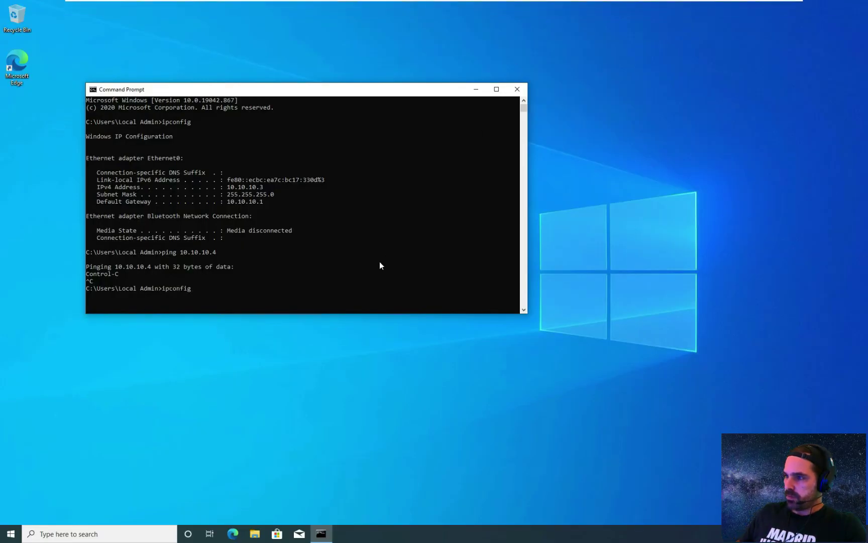
key("Down")
key("Return")
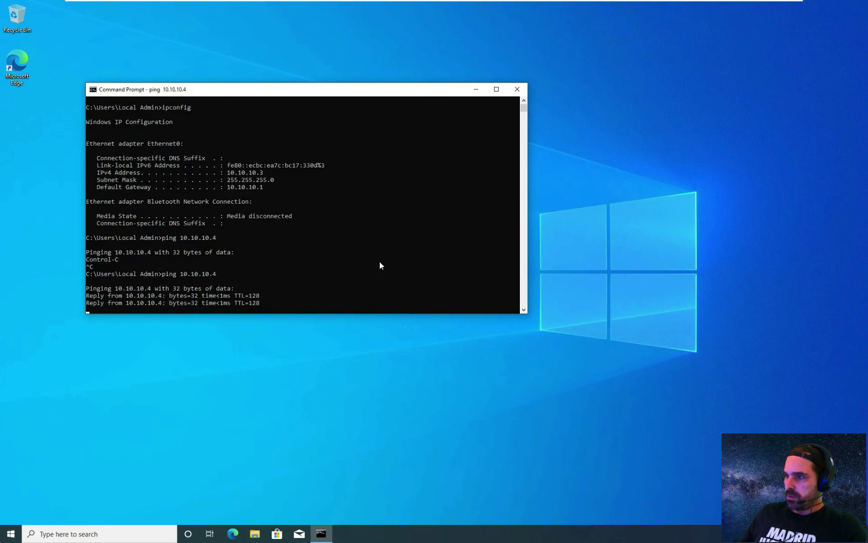
key("ctrl+c")
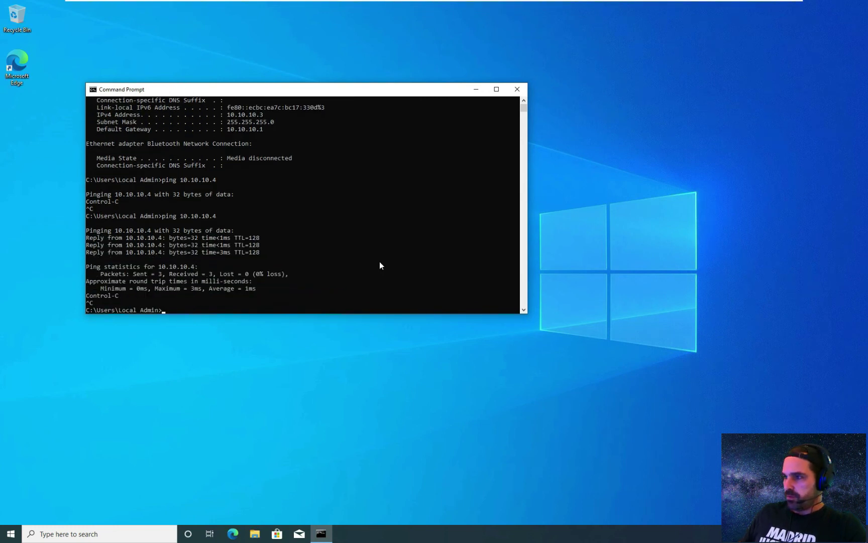
- Edit the recalled command to ping 10.10.10.2, run it, then stop it
key("Up")
key("BackSpace")
type("2")
key("Return")
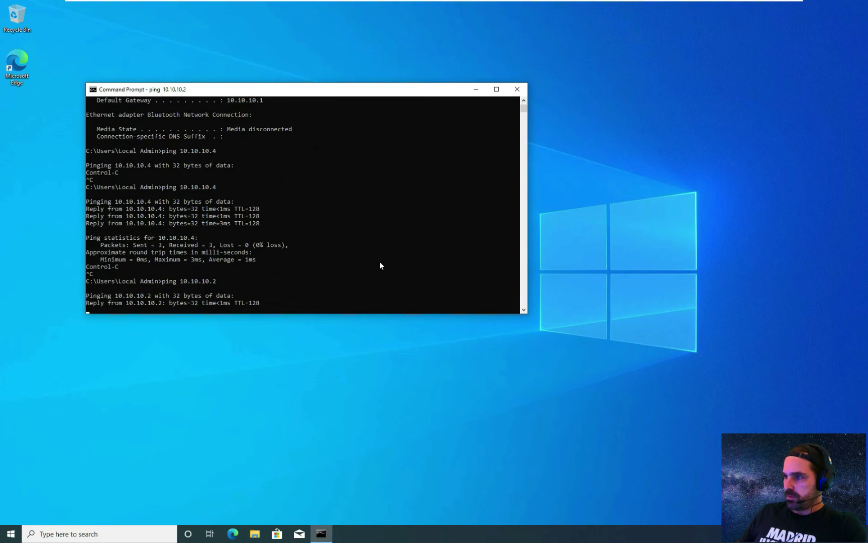
key("ctrl+c")
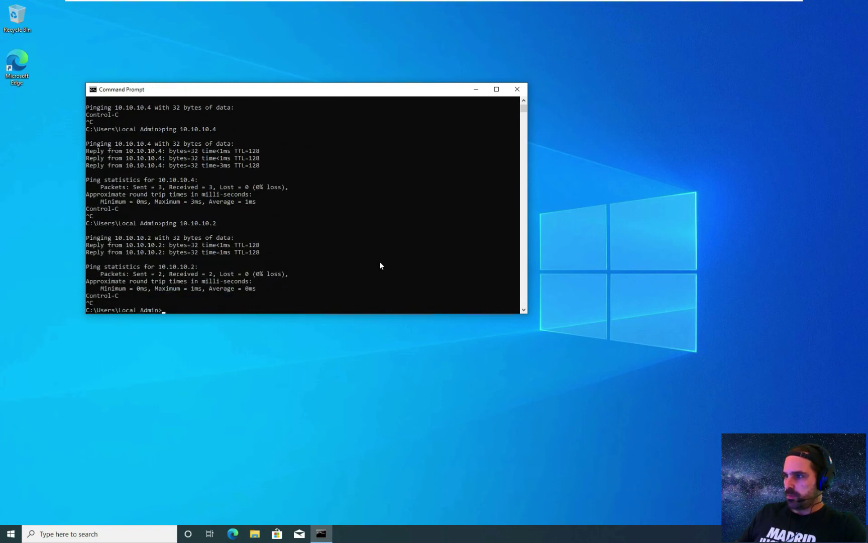
- Switch to the Windows Server 2016 VM and send Ctrl+Alt+Del from the VM menu
mouse_move(499, 4)
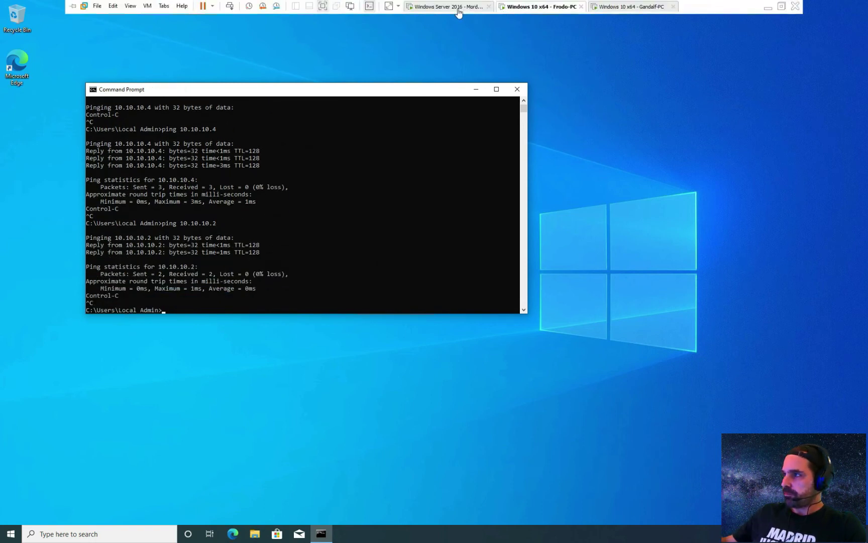
left_click(458, 7)
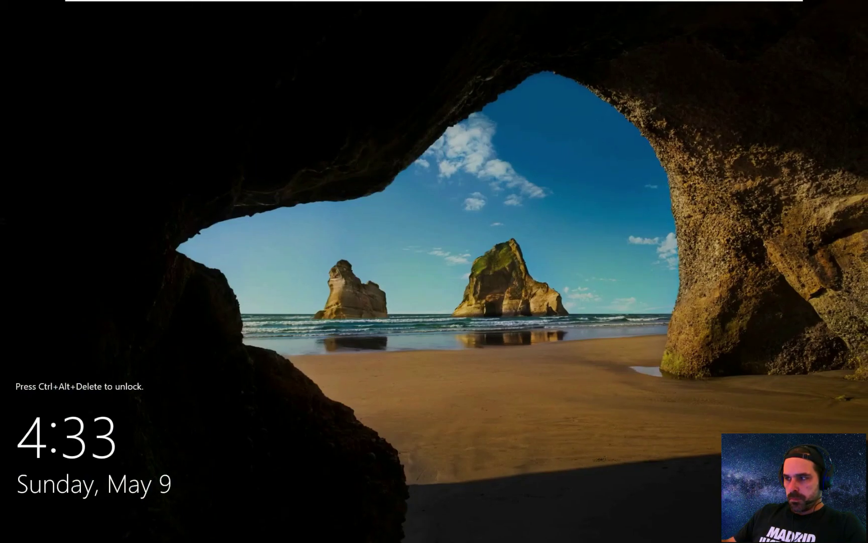
mouse_move(335, 3)
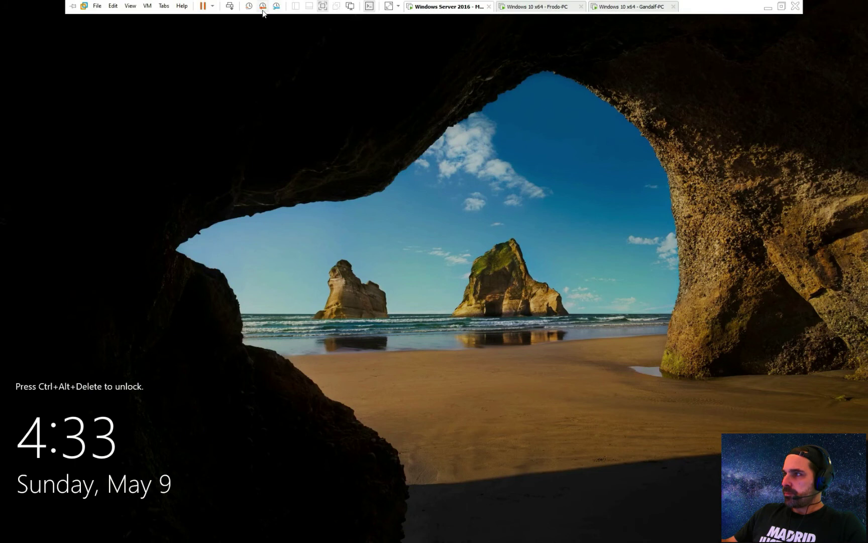
left_click(149, 6)
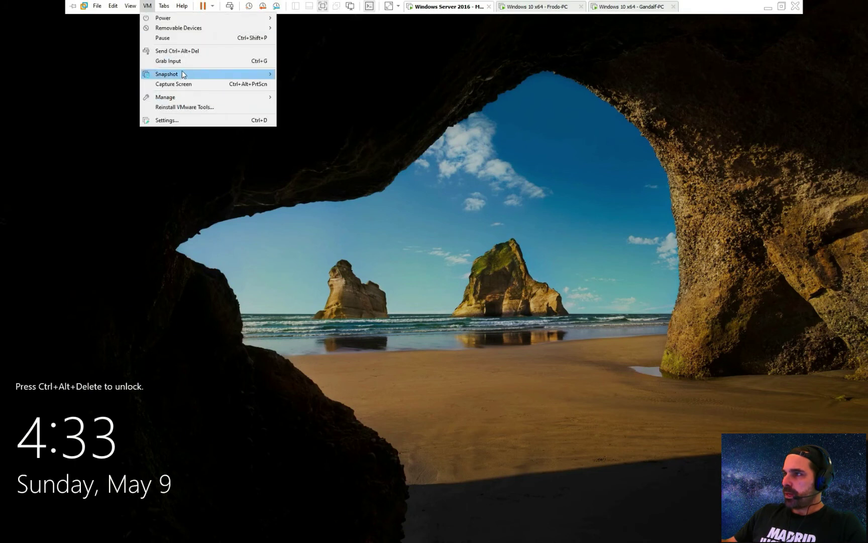
left_click(180, 51)
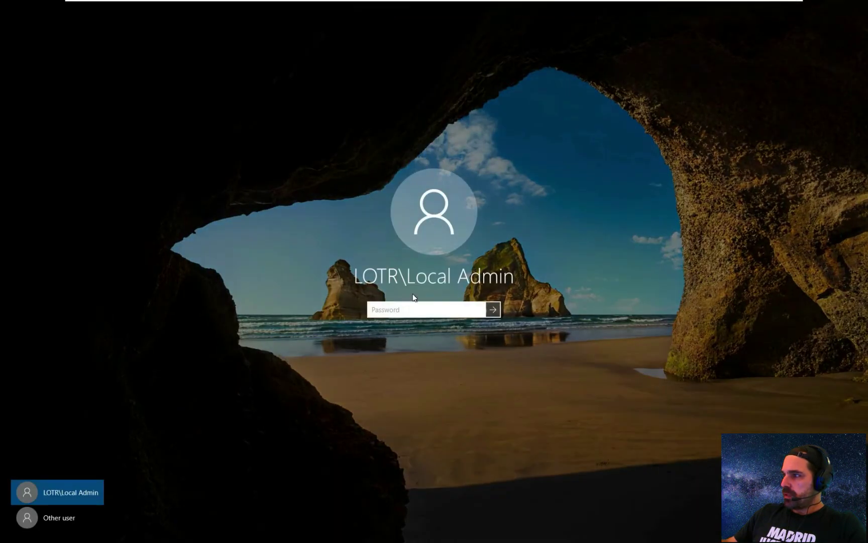
- Sign in under Other user as Administrator with the account password
left_click(57, 517)
type("Ad")
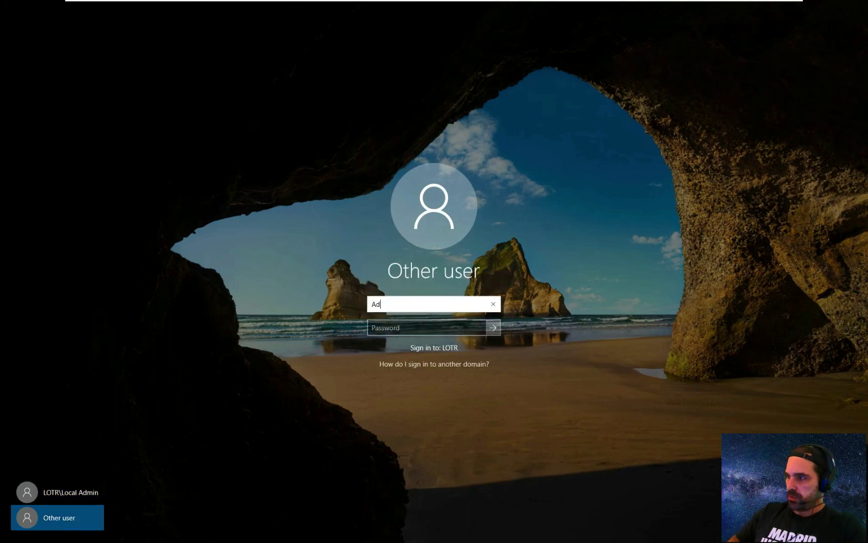
type("ministrato")
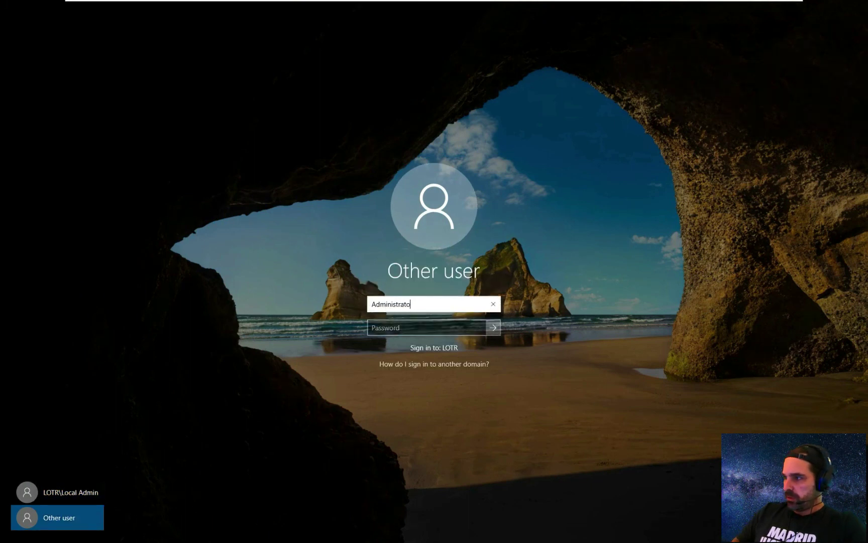
type("r")
key("Tab")
type("•••••••")
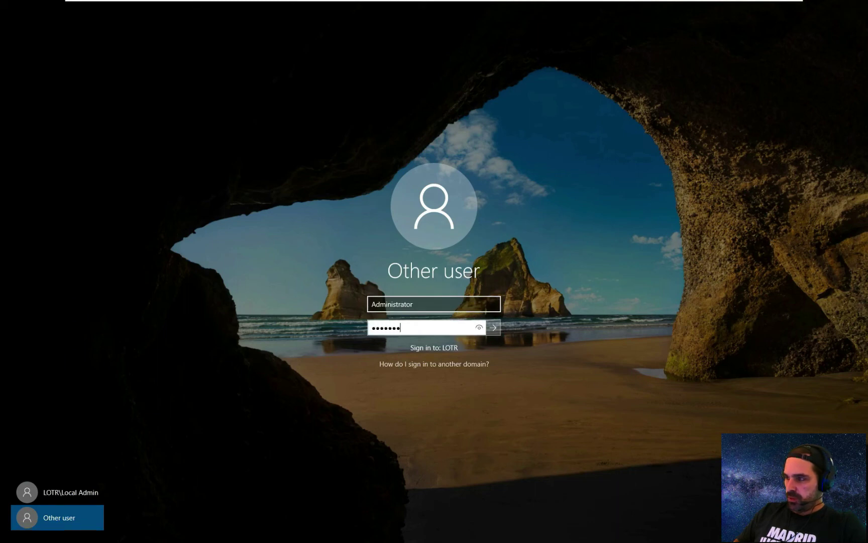
type("••")
key("Return")
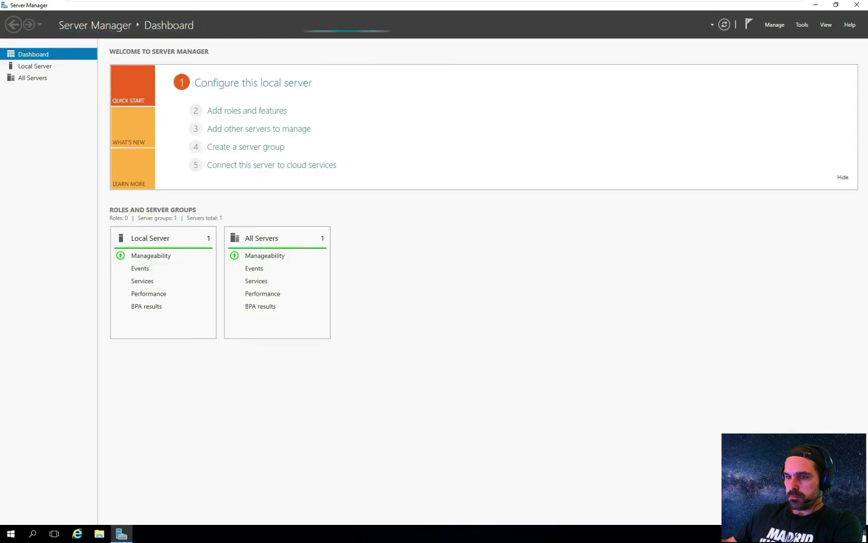
- Launch Active Directory Users and Computers from Server Manager's Tools menu
left_click(774, 25)
left_click(802, 25)
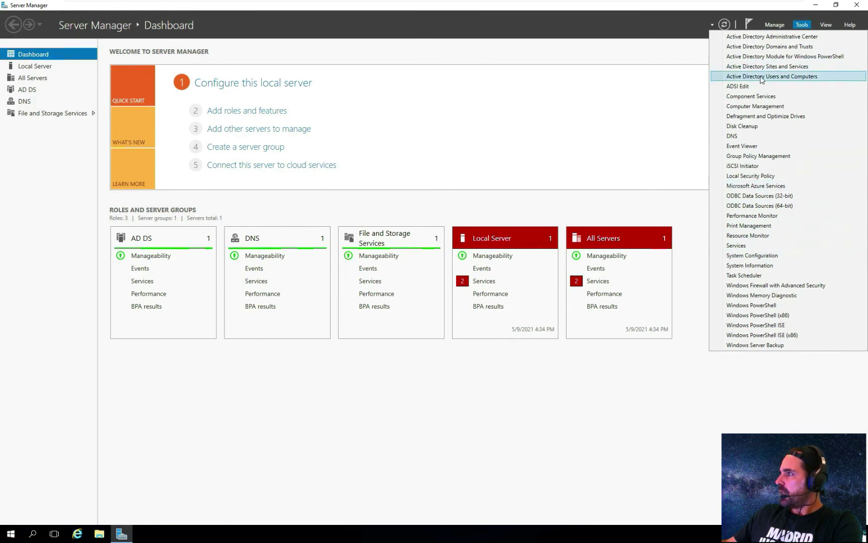
left_click(784, 78)
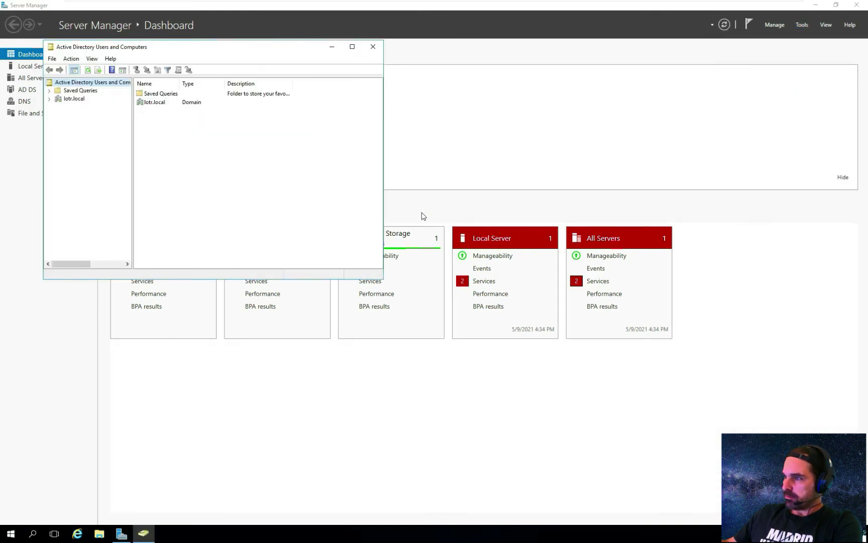
- Expand lotr.local, browse Computers, then show the Users container with the console maximized
left_click(49, 98)
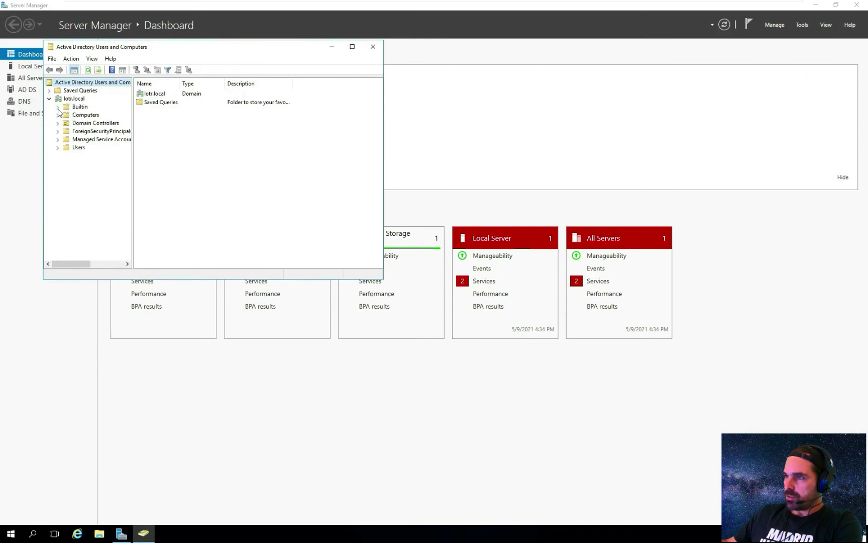
left_click(58, 115)
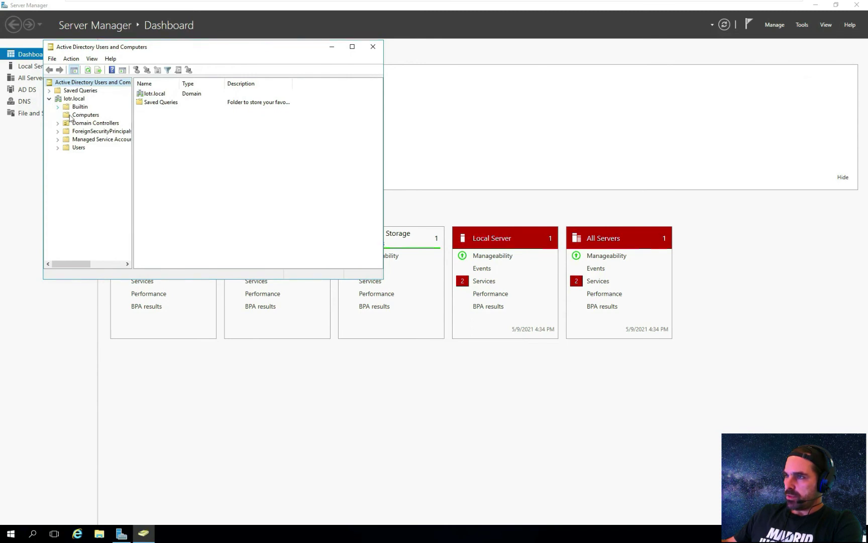
left_click(69, 116)
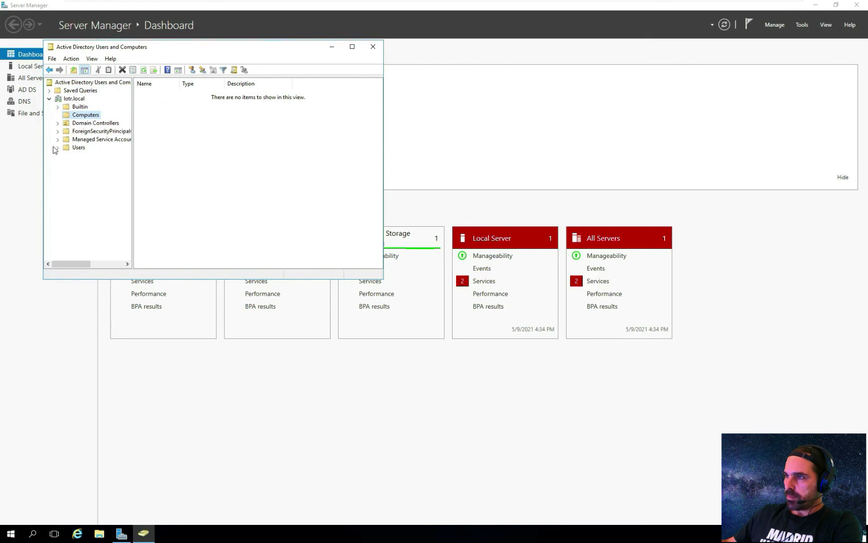
left_click(78, 148)
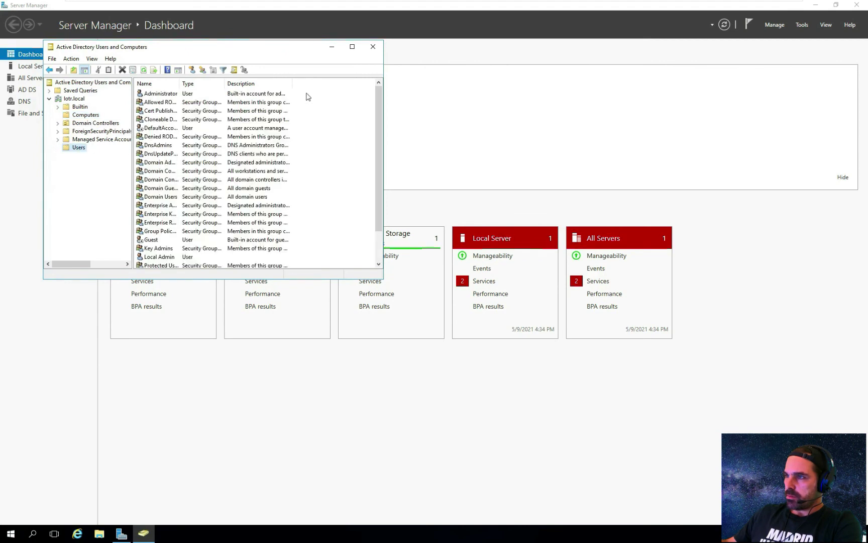
left_click(352, 46)
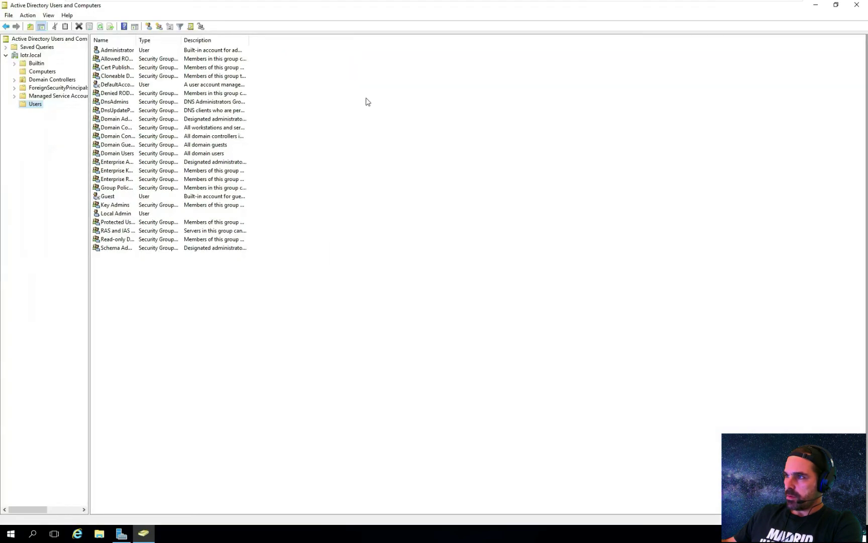
- Start a New User in lotr.local Users named Gandalf with logon name gandalf
right_click(140, 260)
mouse_move(208, 290)
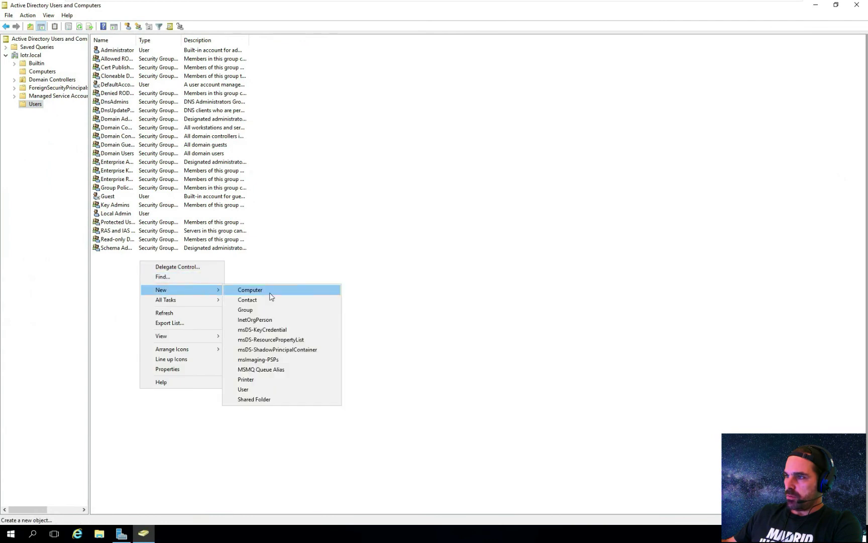
left_click(289, 390)
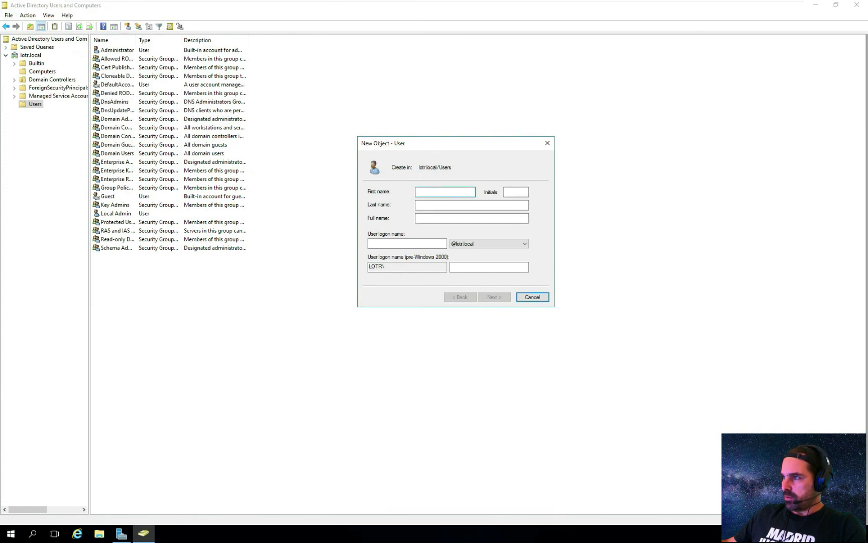
type("Ganda")
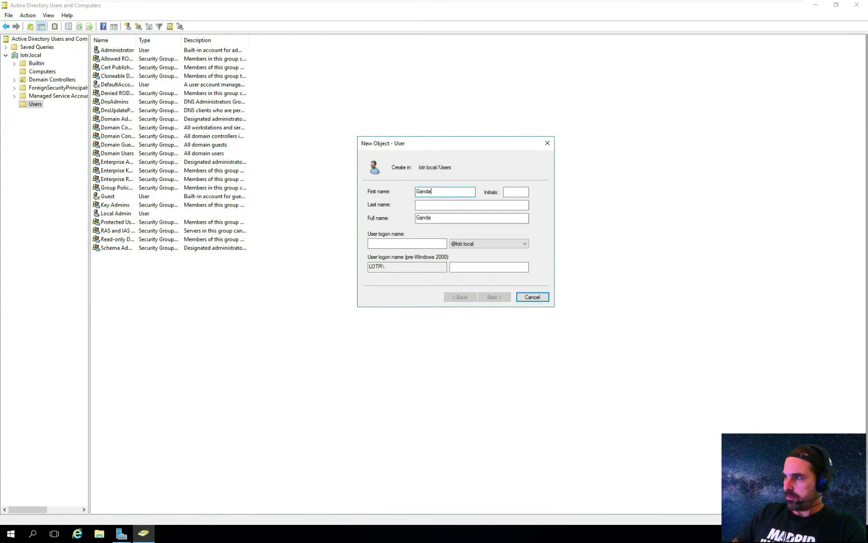
key("Tab")
key("Tab")
key("Tab")
key("Tab")
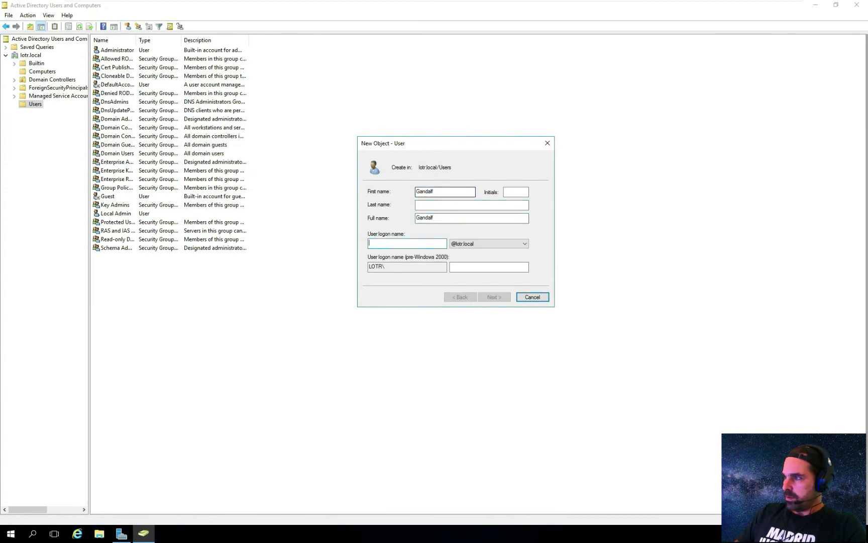
type("gandalf")
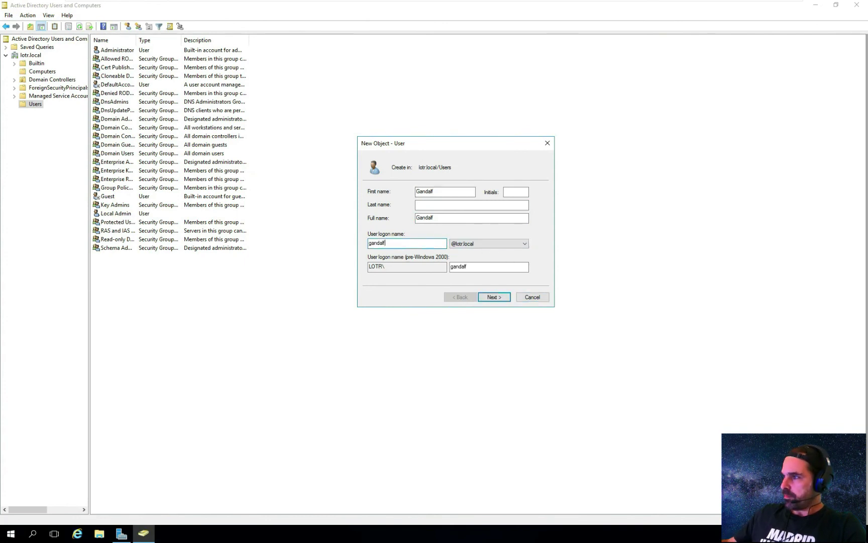
left_click(506, 297)
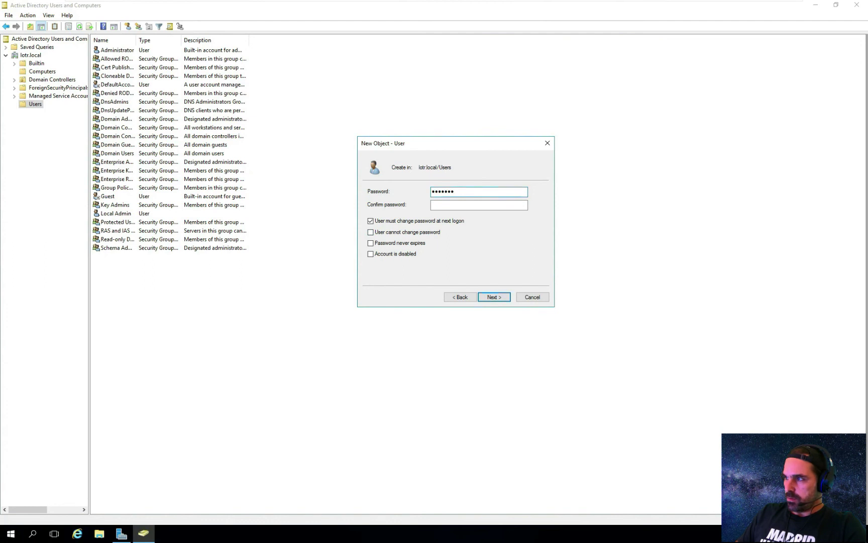
- Enter and confirm the new user's password, testing it in a scratch Run box
type("1")
key("Tab")
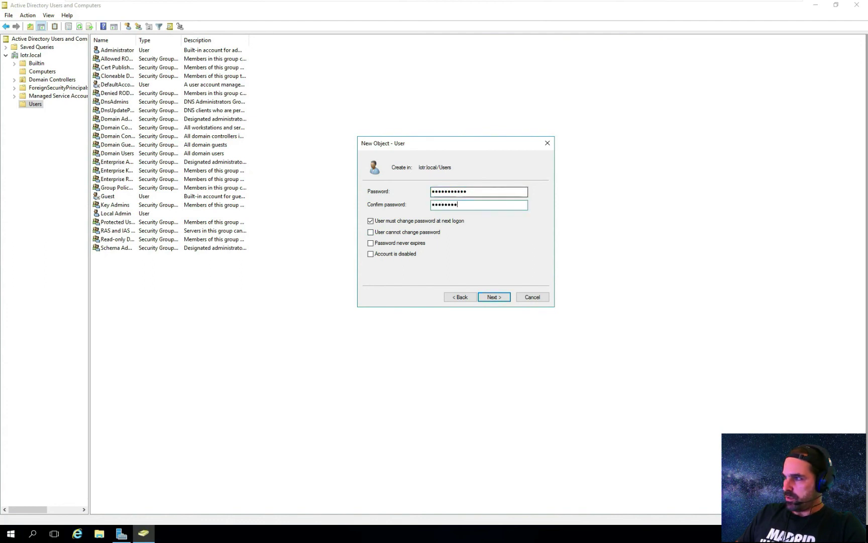
type("***")
key("super+r")
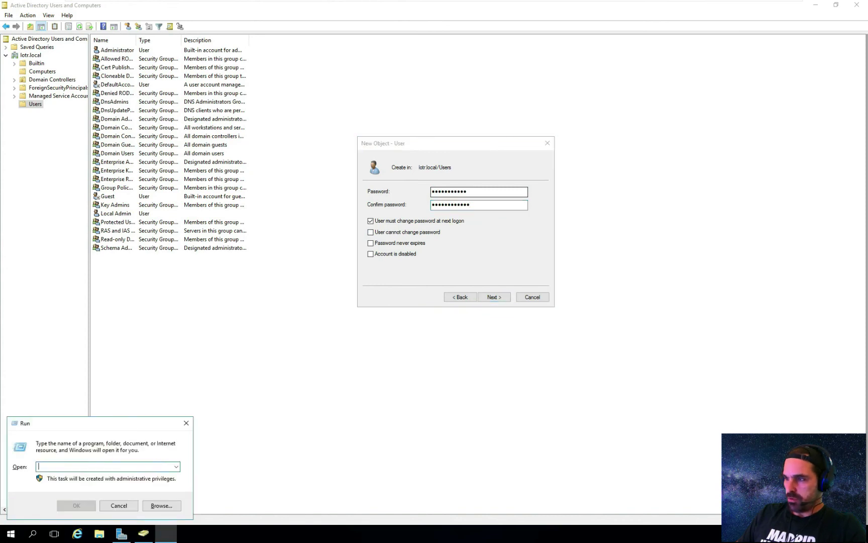
type("Password123!")
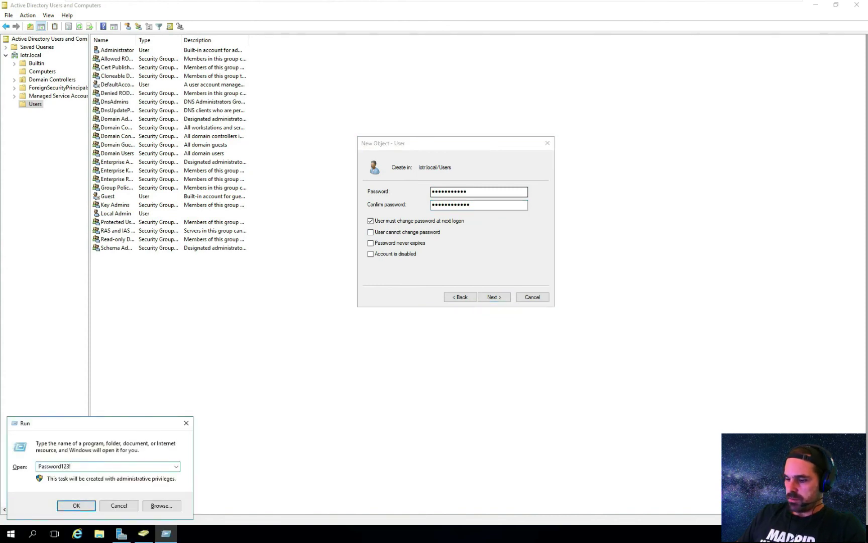
key("ctrl+a")
key("BackSpace")
key("Escape")
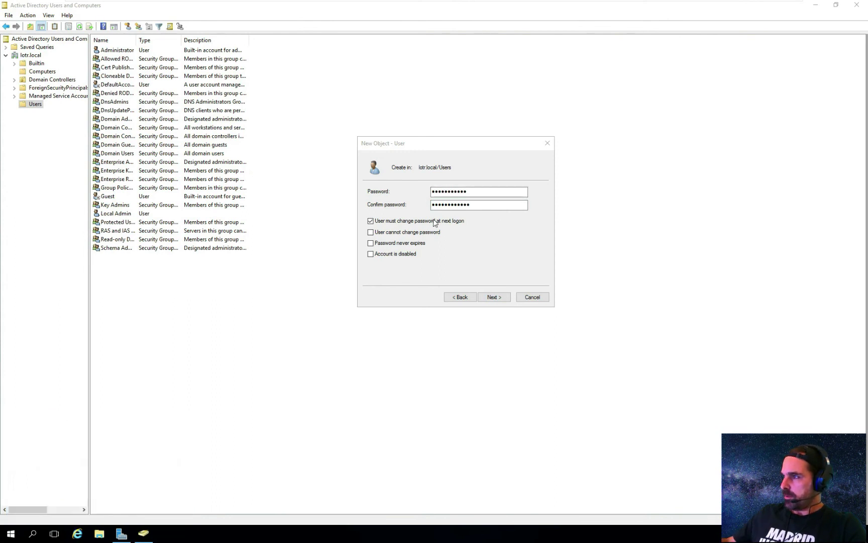
- Uncheck must-change, check Password never expires, fix the mismatched password, and finish
left_click(433, 221)
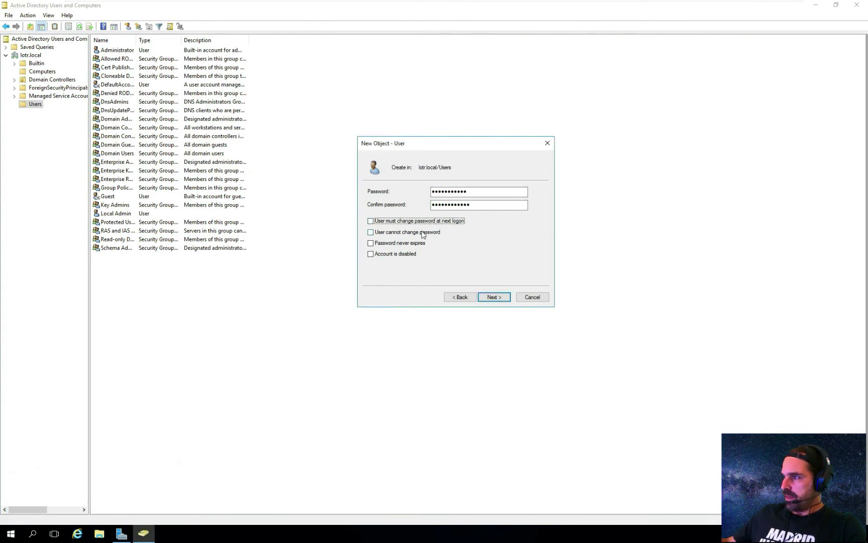
left_click(381, 245)
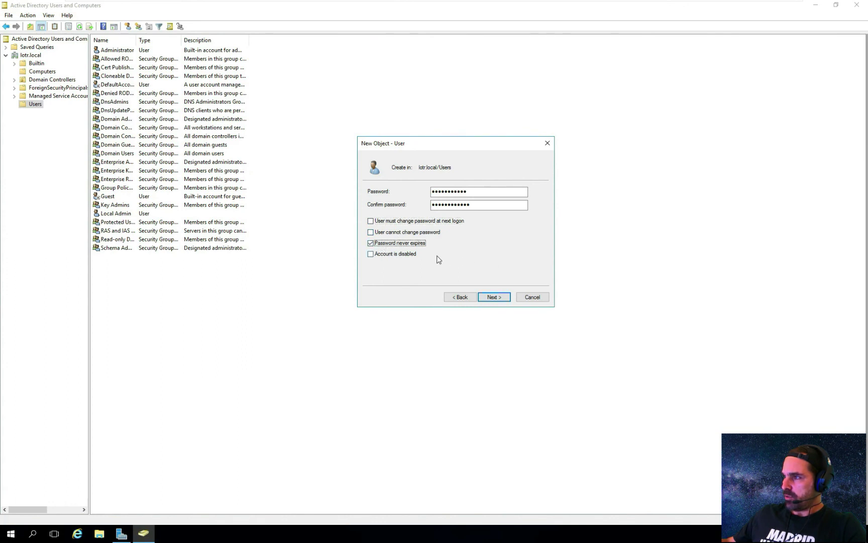
left_click(493, 297)
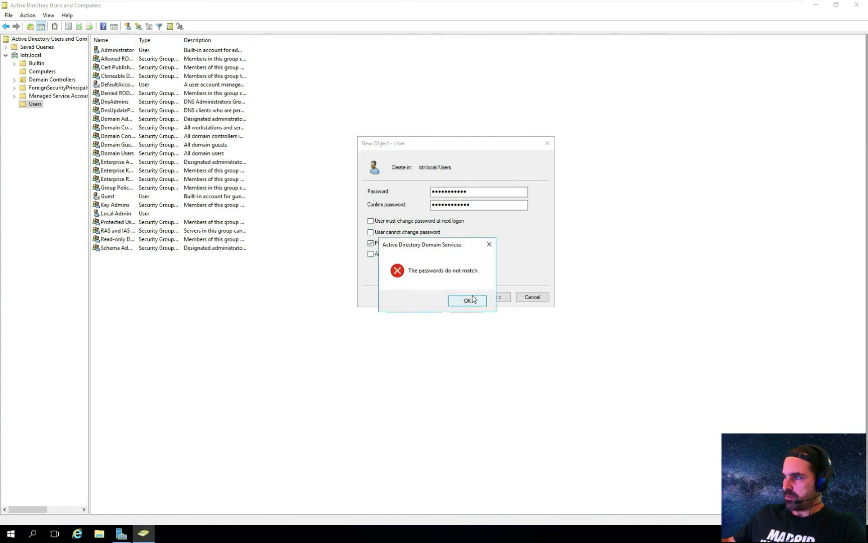
left_click(473, 299)
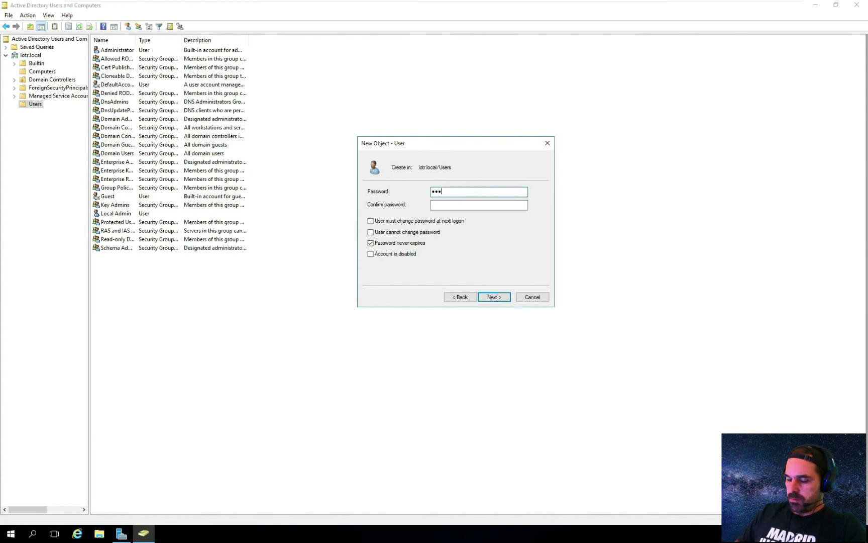
type("!")
key("Tab")
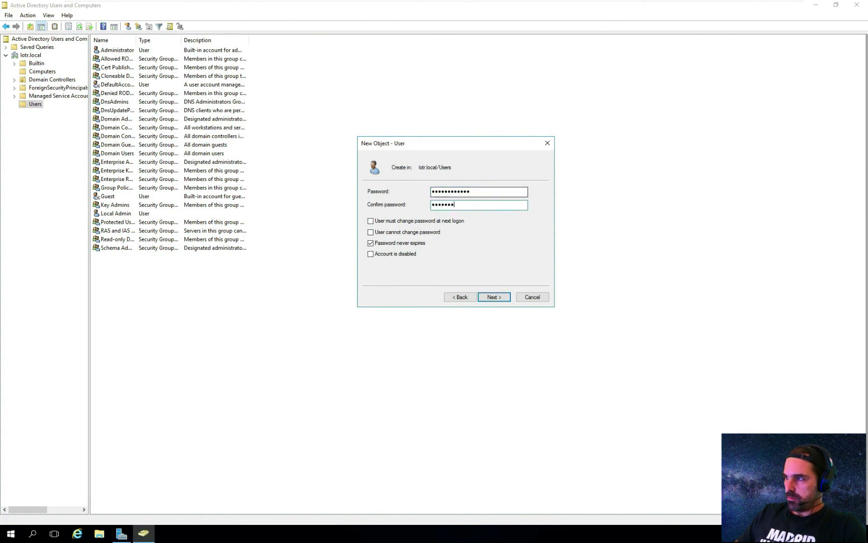
key("Return")
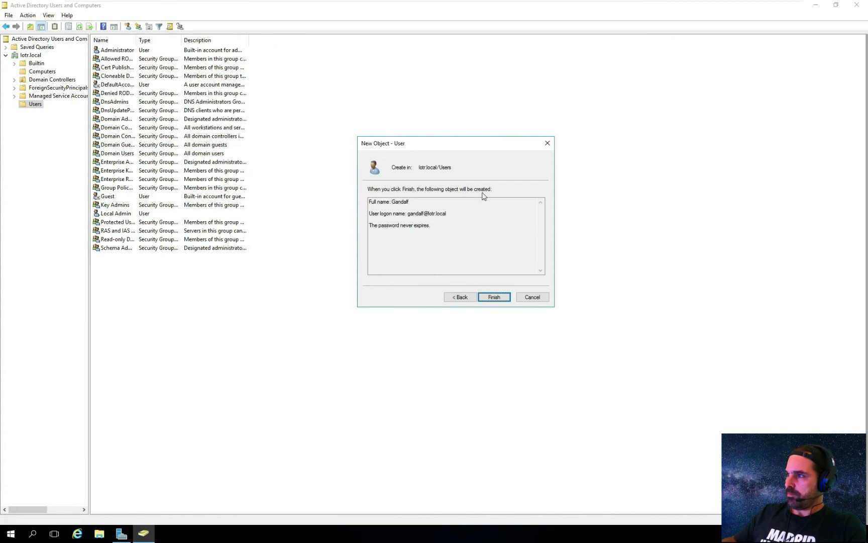
left_click(502, 298)
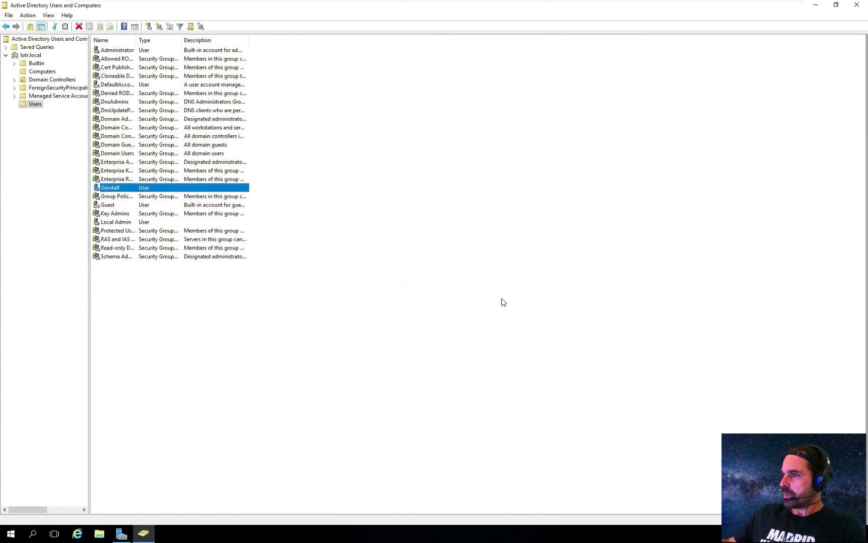
- Start another New User in lotr.local Users named Frodo and enter its logon name
right_click(125, 277)
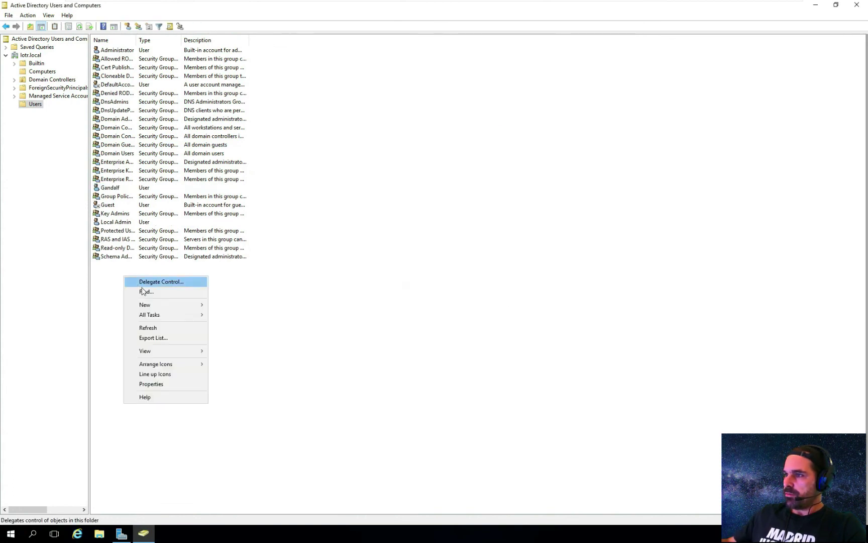
mouse_move(173, 305)
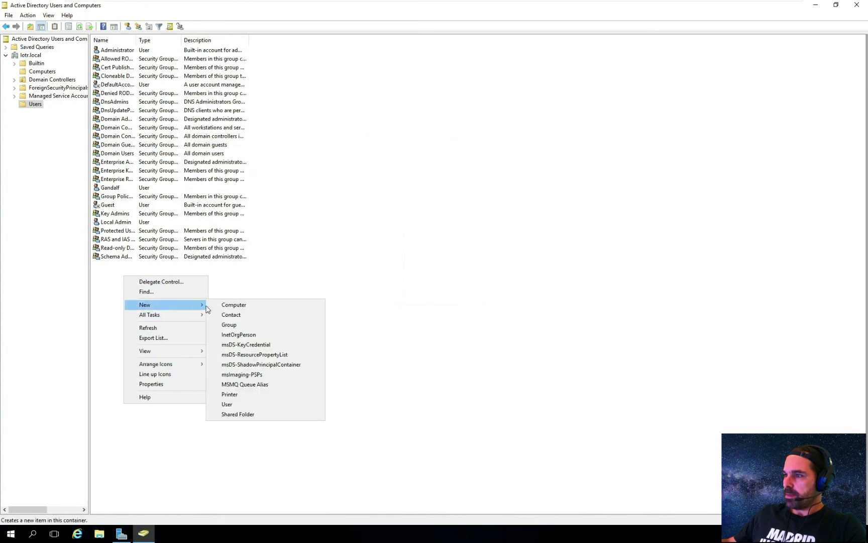
left_click(247, 405)
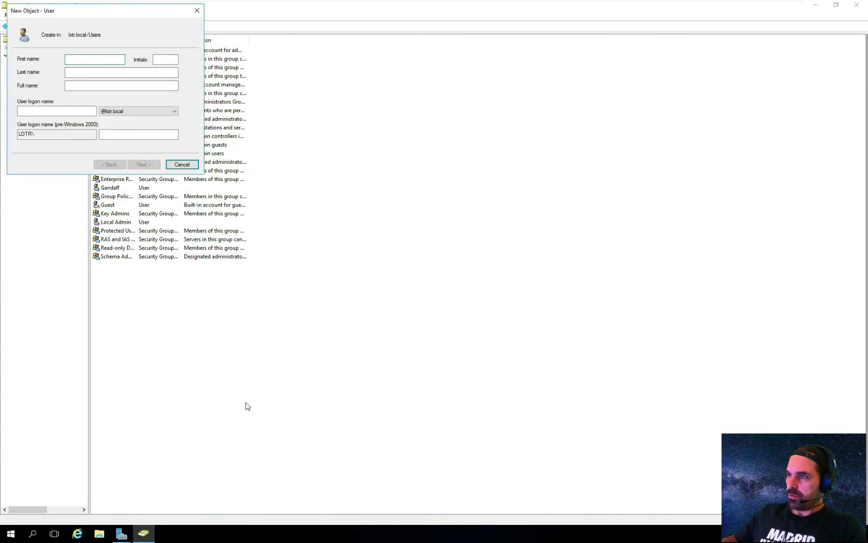
type("F")
key("Tab")
key("Tab")
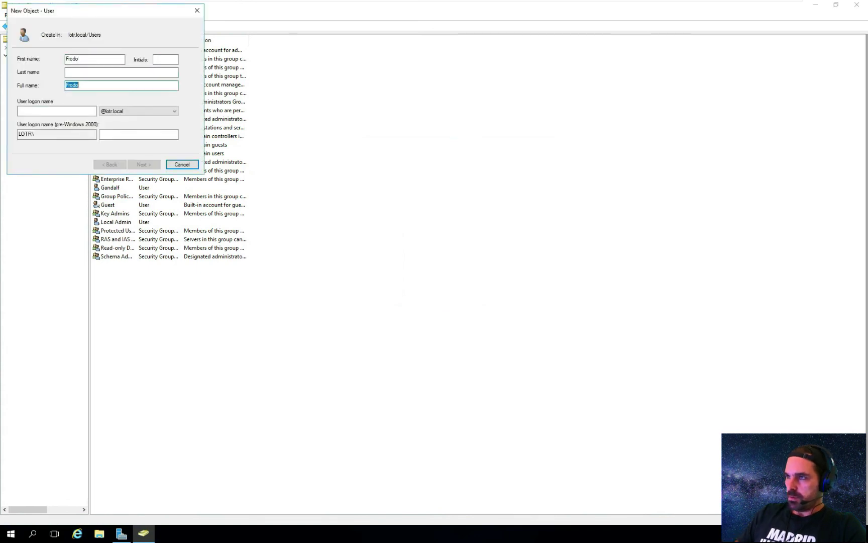
key("Tab")
type("for")
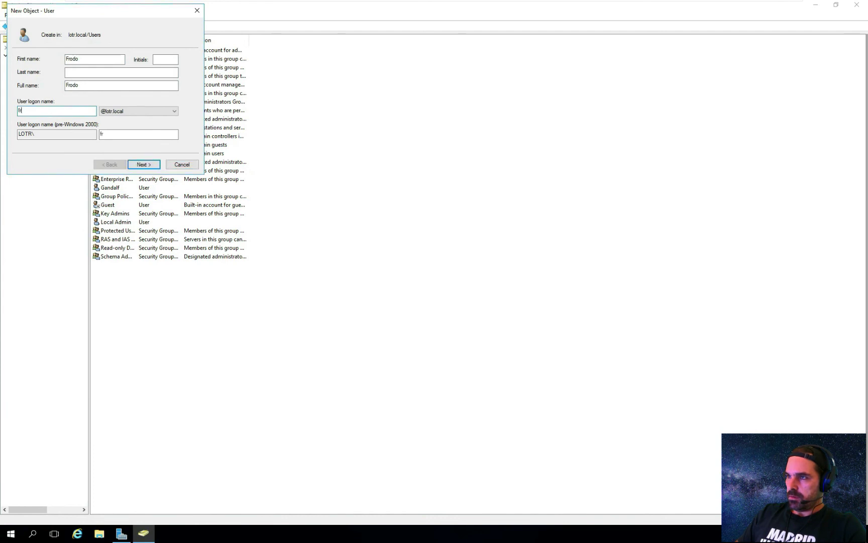
type("odo")
key("Return")
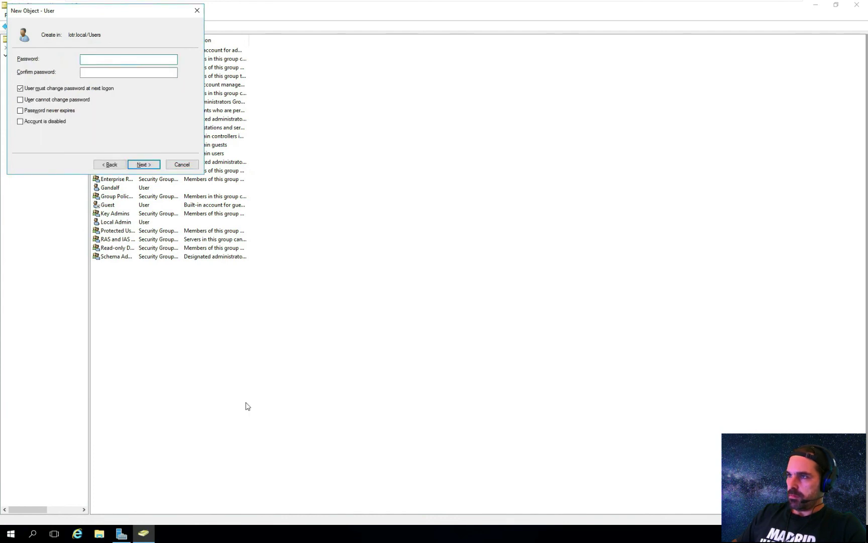
- Enter and confirm Frodo's password, set Password never expires, and finish the wizard
type("P")
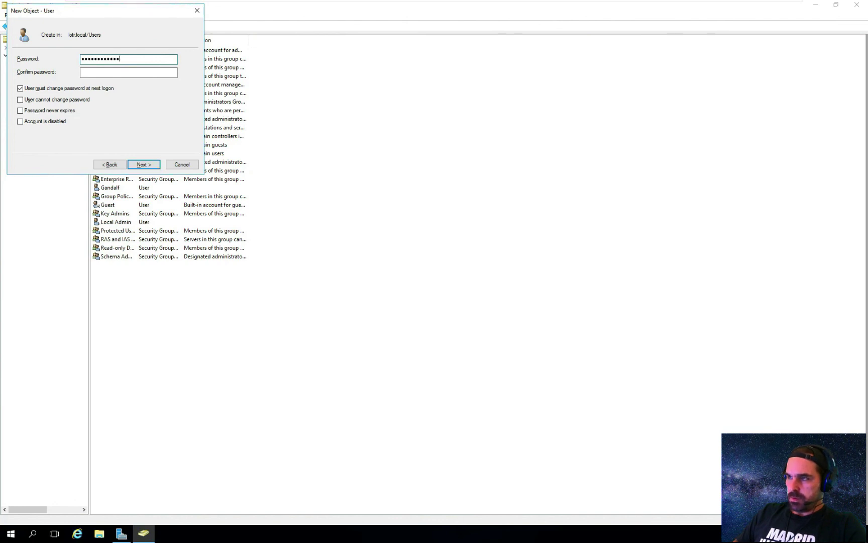
key("Tab")
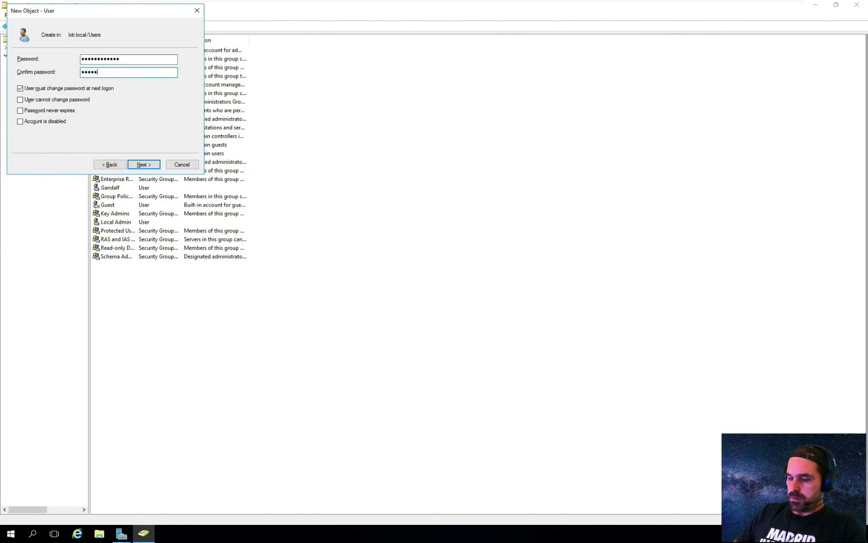
type("Password123!")
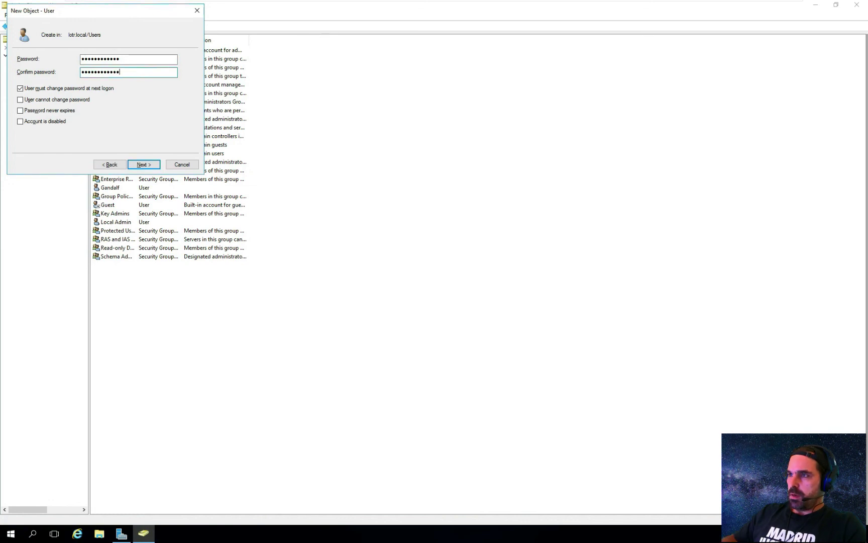
key("Tab")
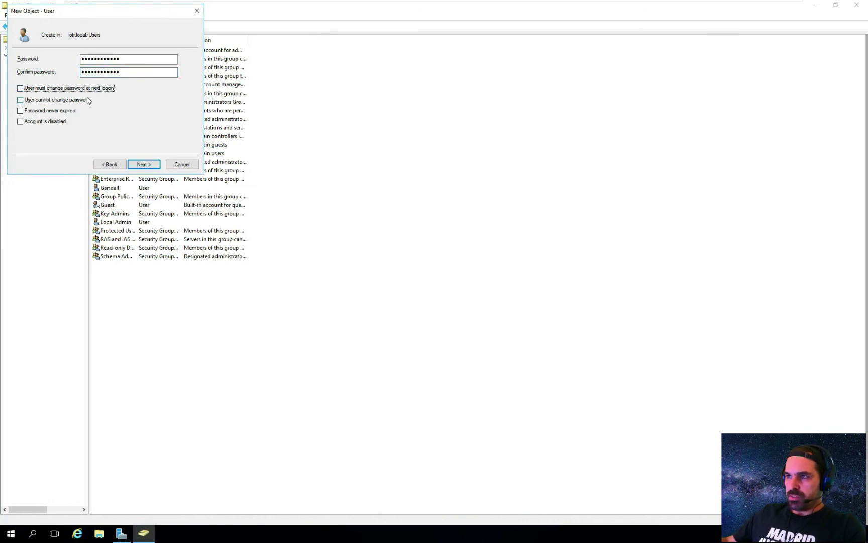
left_click(60, 112)
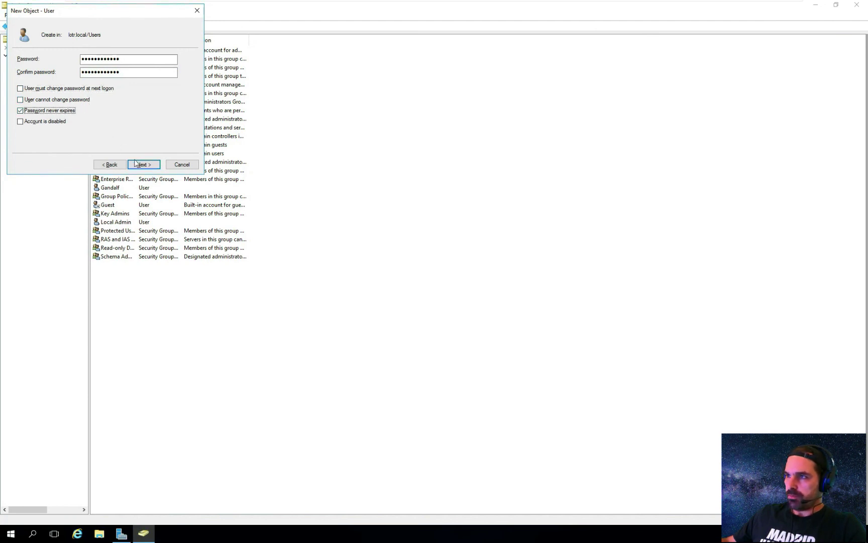
left_click(151, 167)
left_click(143, 165)
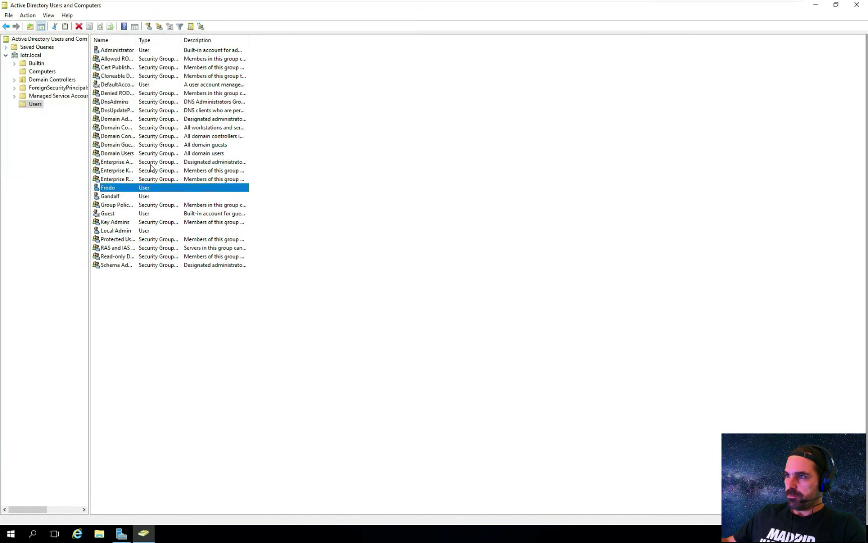
key("alt+Tab")
- Minimize Notepad and the AD console, and switch to the Frodo-PC VM
left_click_drag(69, 194, 482, 195)
left_click_drag(719, 78, 436, 74)
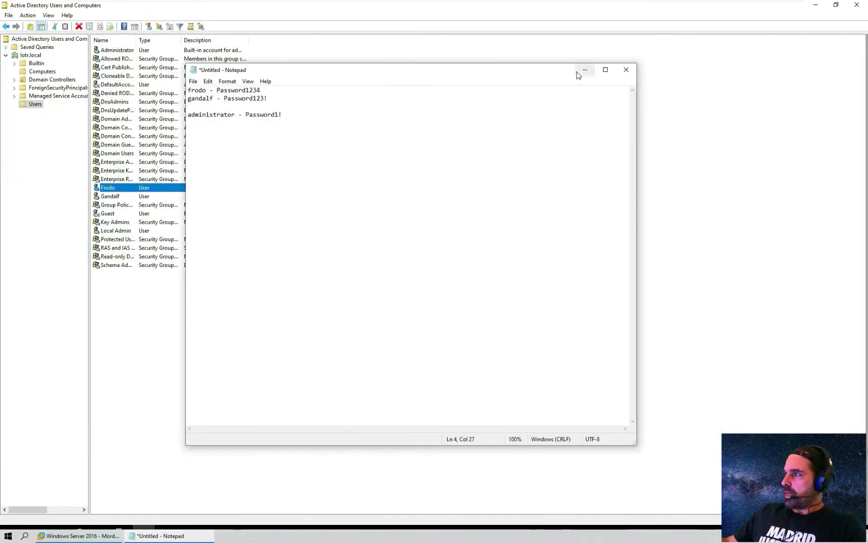
left_click(580, 72)
left_click(814, 5)
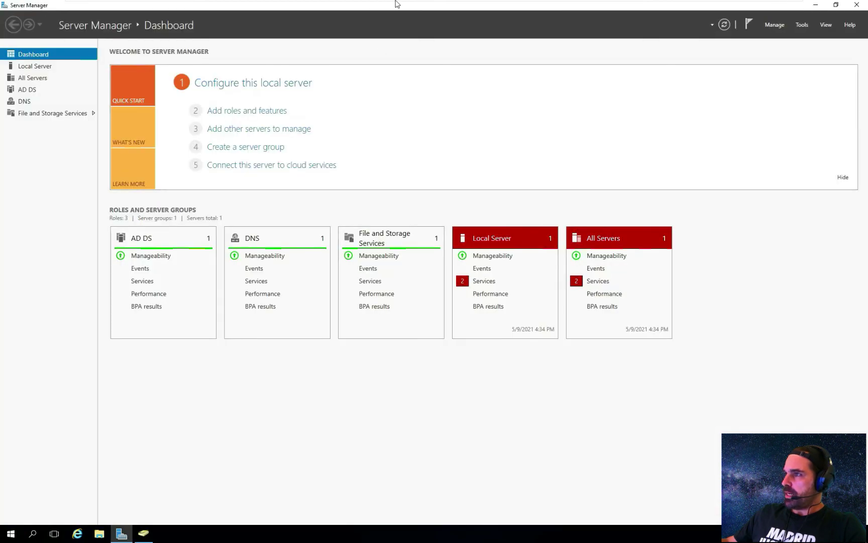
mouse_move(381, 3)
left_click(521, 10)
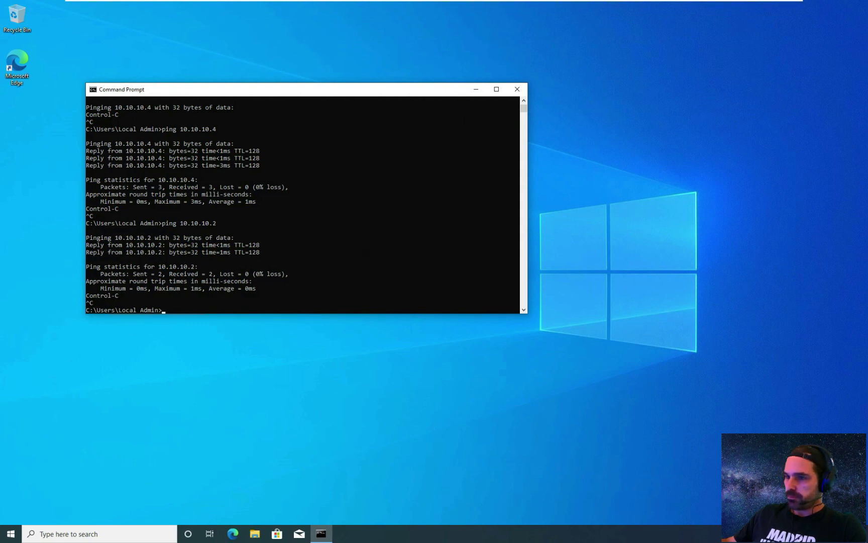
- Search 'work' from Start and open Access work or school
left_click(9, 536)
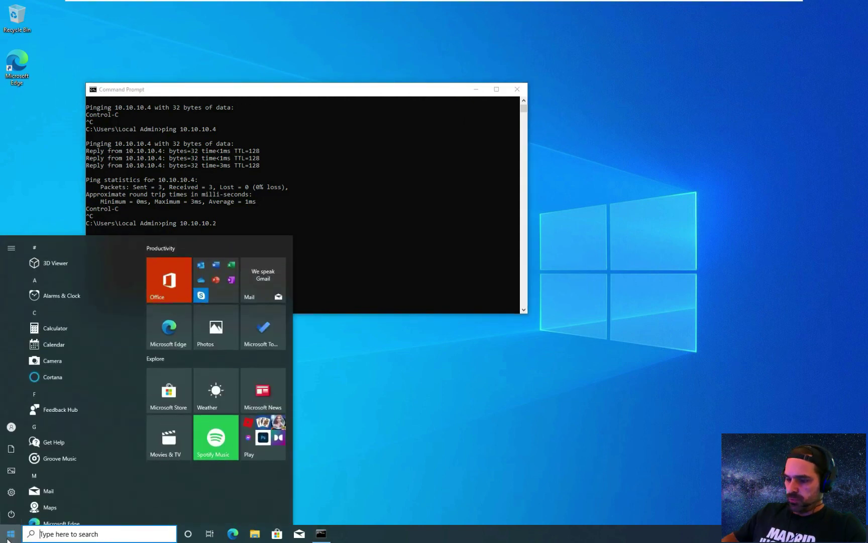
type("work")
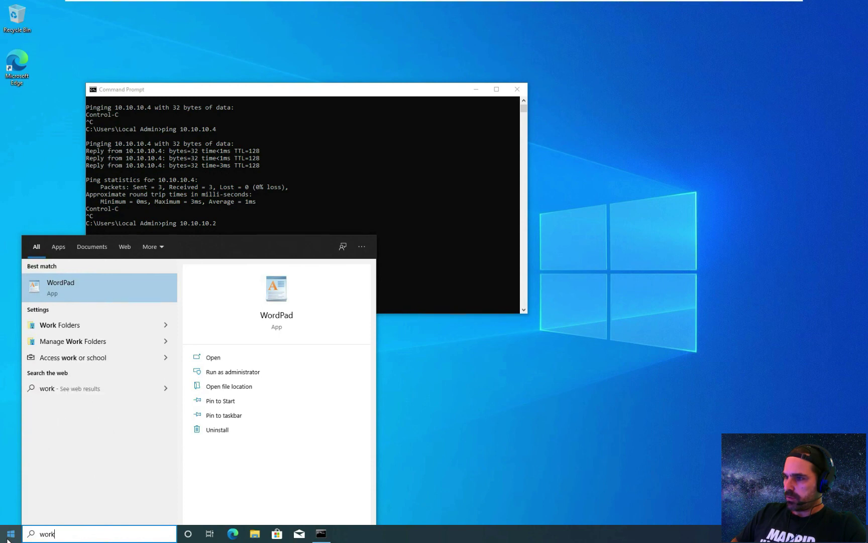
key("Down")
key("Down")
key("Down")
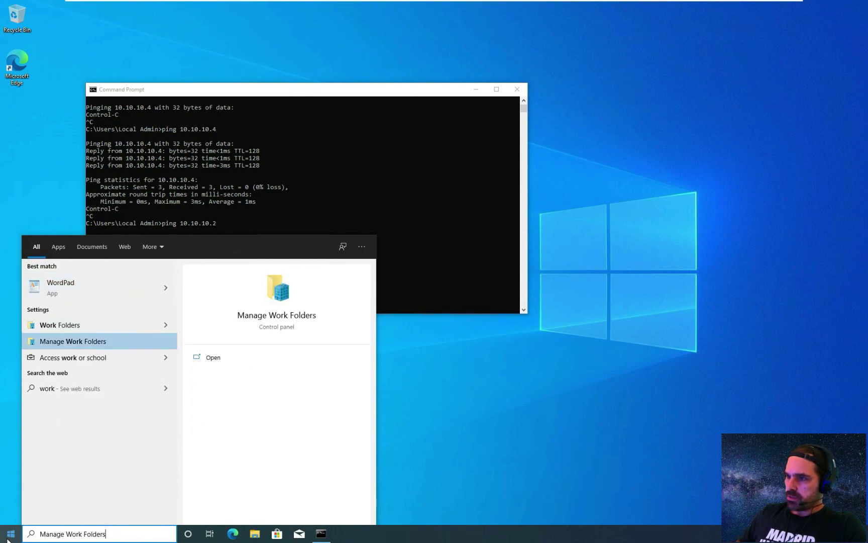
key("Return")
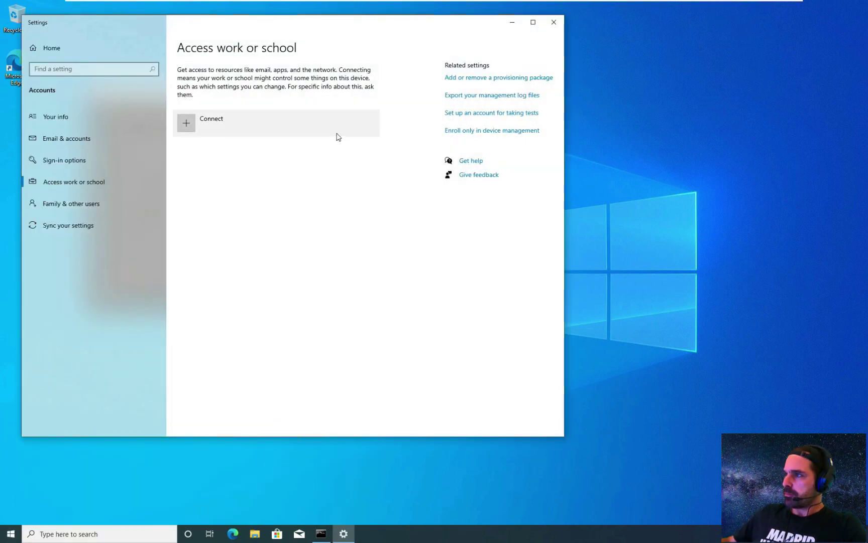
- Choose Connect, then join a local Active Directory domain named lotr.local
left_click(312, 126)
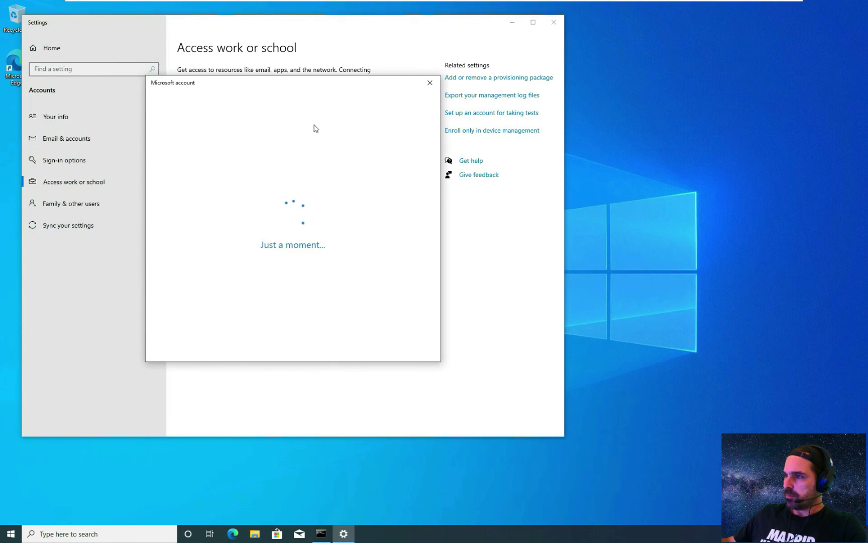
left_click_drag(304, 86, 423, 205)
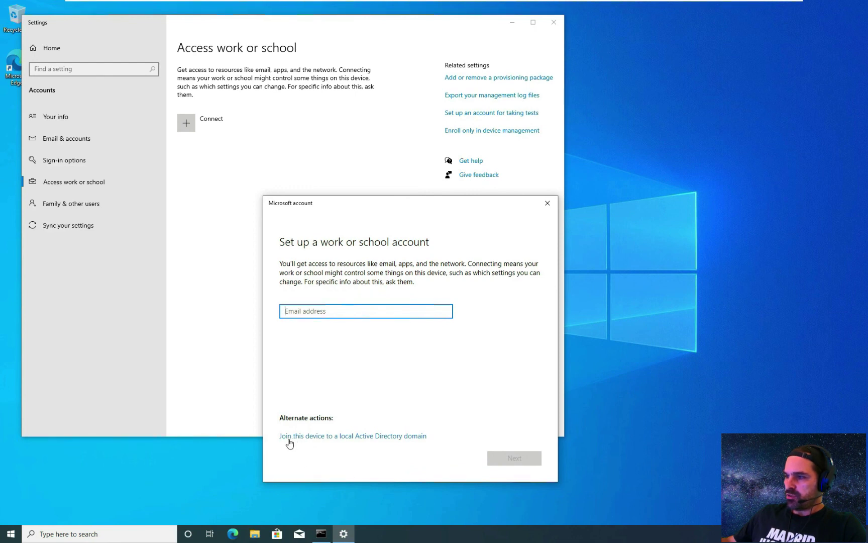
left_click(342, 437)
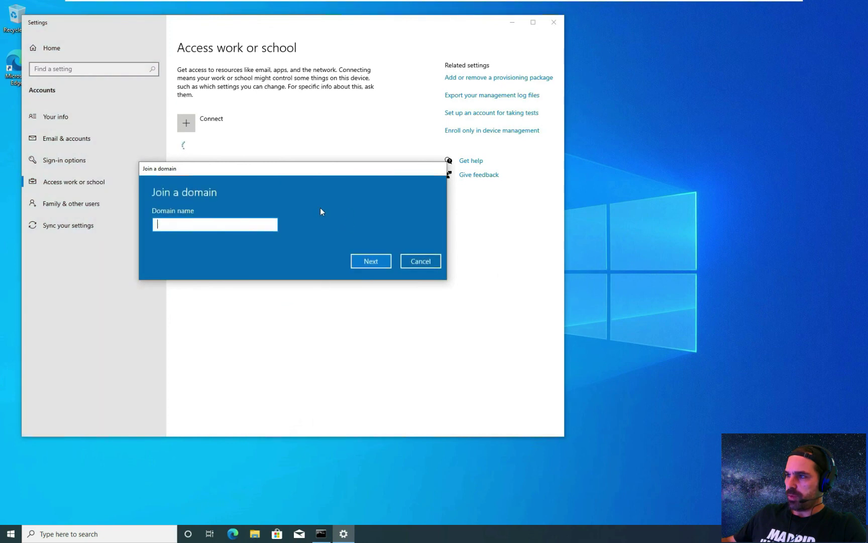
type("lo")
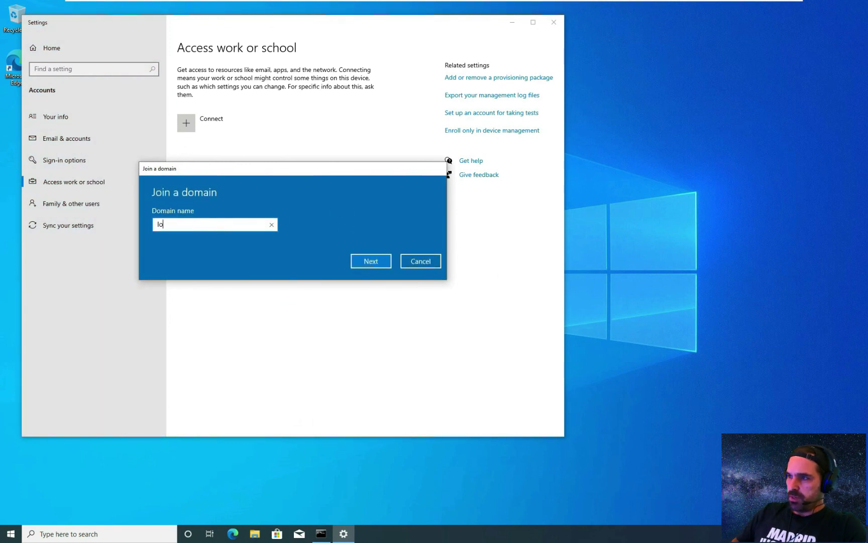
type("tr.l")
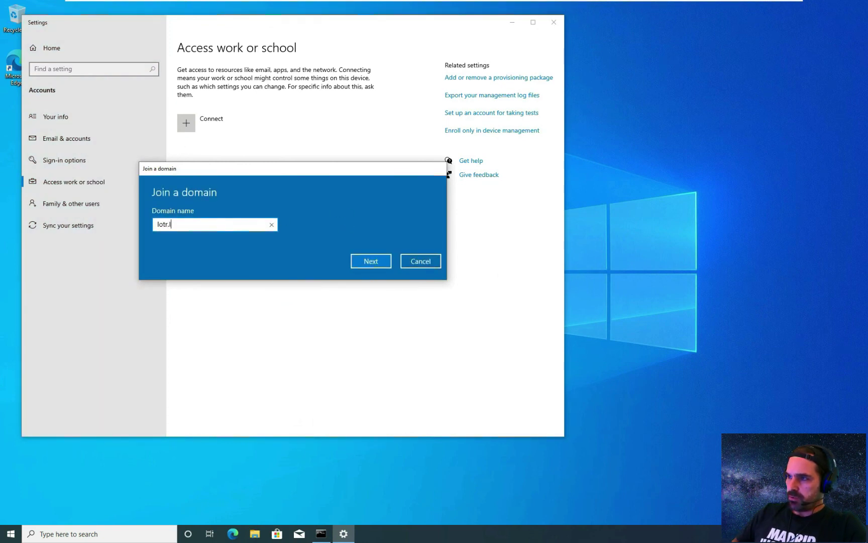
type("ocal")
key("Return")
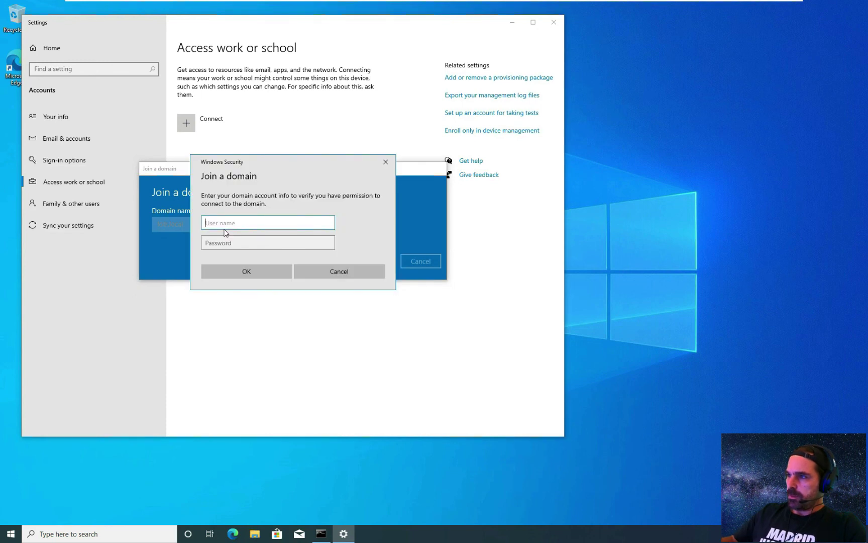
- Authenticate as domain Administrator, skip adding a user, restart later, and close Settings
type("Adminis")
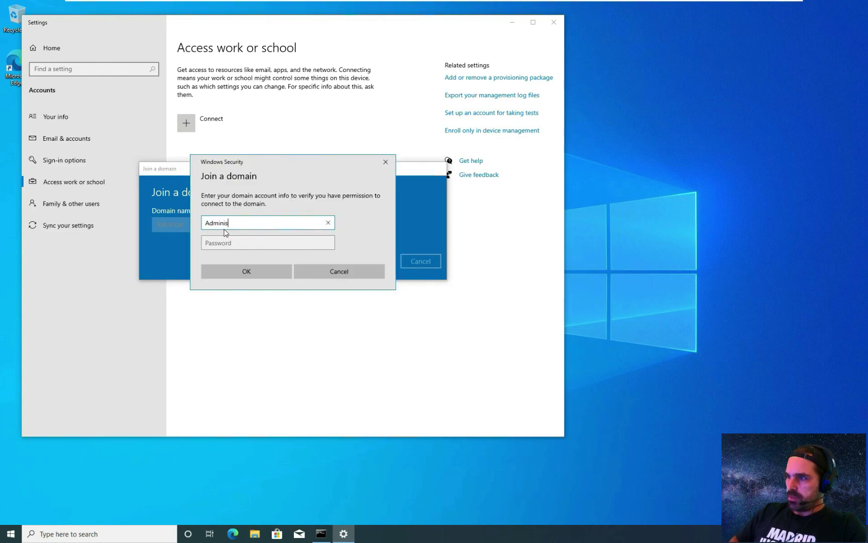
type("trator")
key("Tab")
type("****")
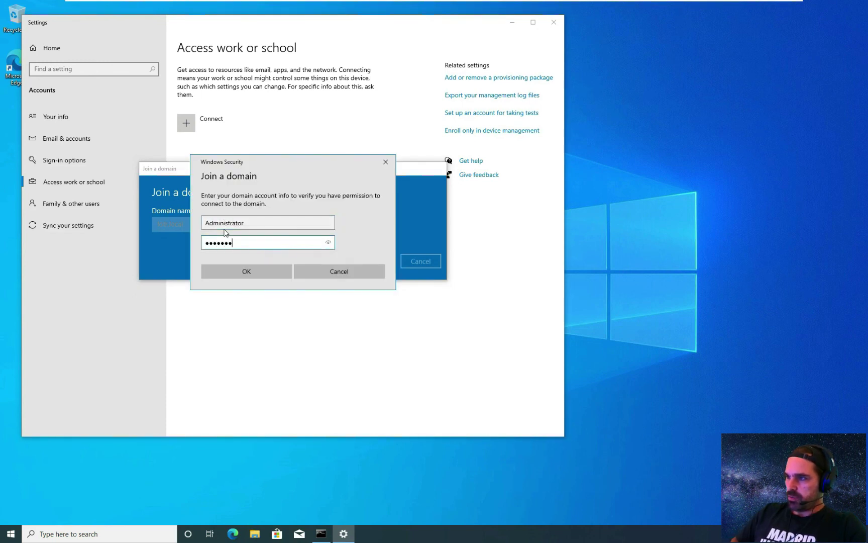
type("******")
key("Return")
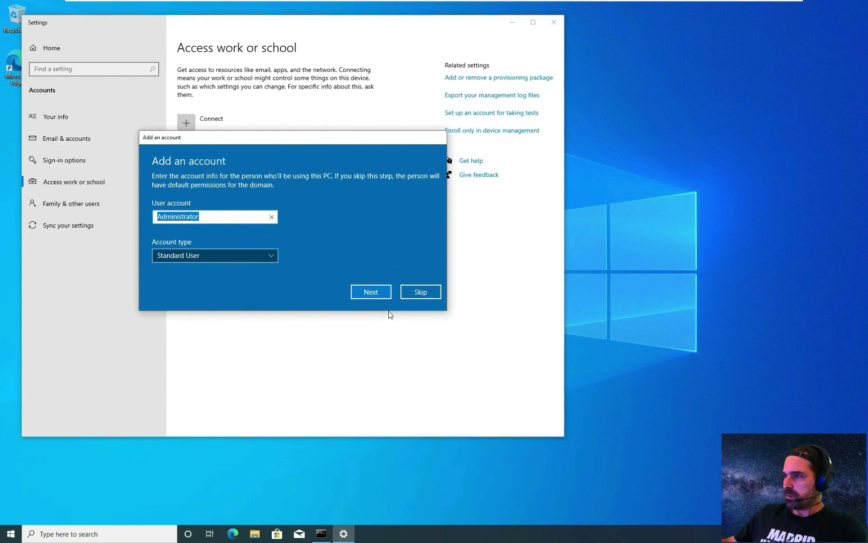
left_click(414, 294)
left_click(413, 296)
left_click(553, 22)
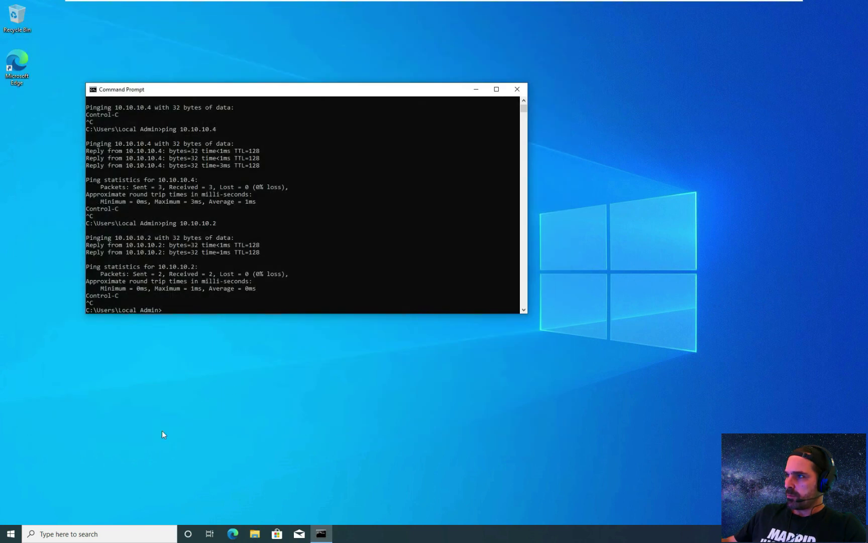
- Restart the Frodo-PC client from the Start menu's power options
left_click(11, 534)
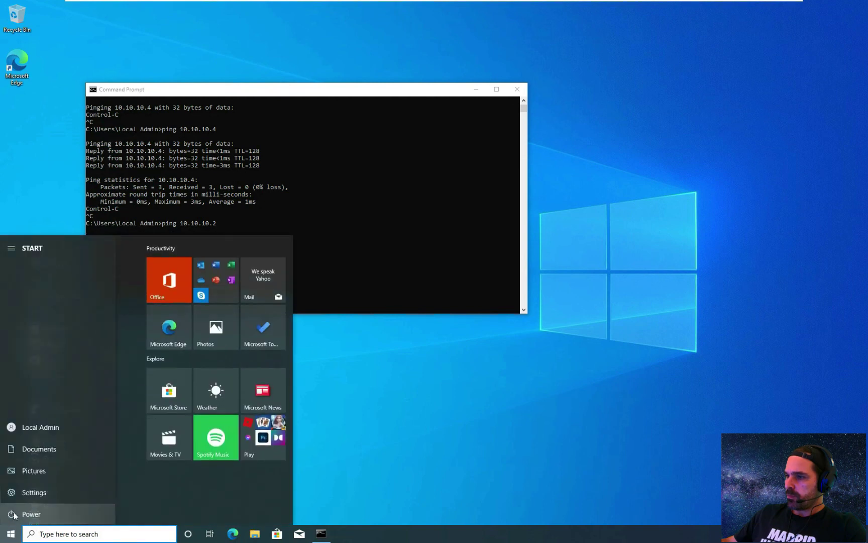
left_click(15, 514)
left_click(40, 491)
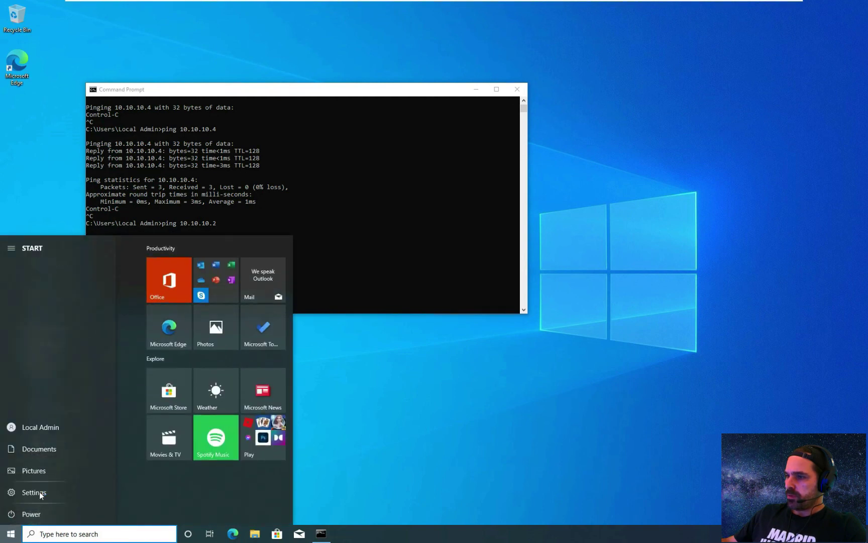
- On the Gandalf VM, search 'work' from the Start menu
left_click(635, 8)
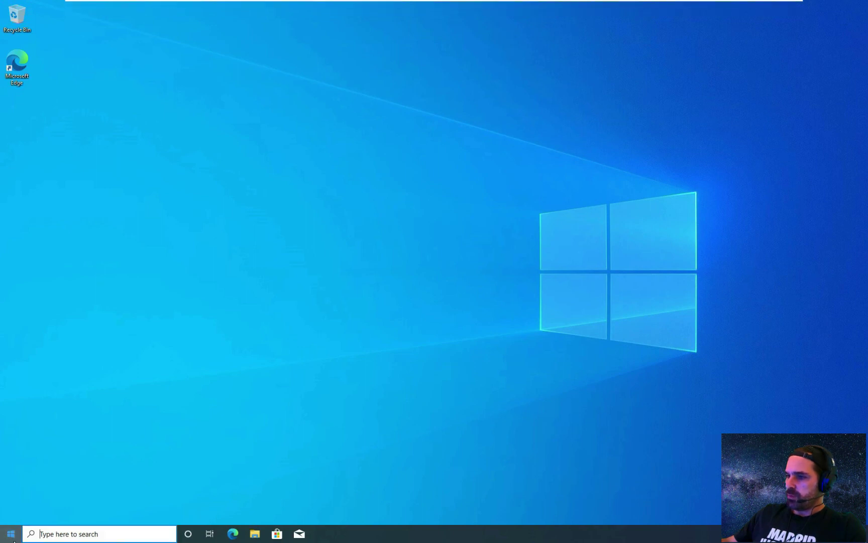
left_click(14, 539)
type("work")
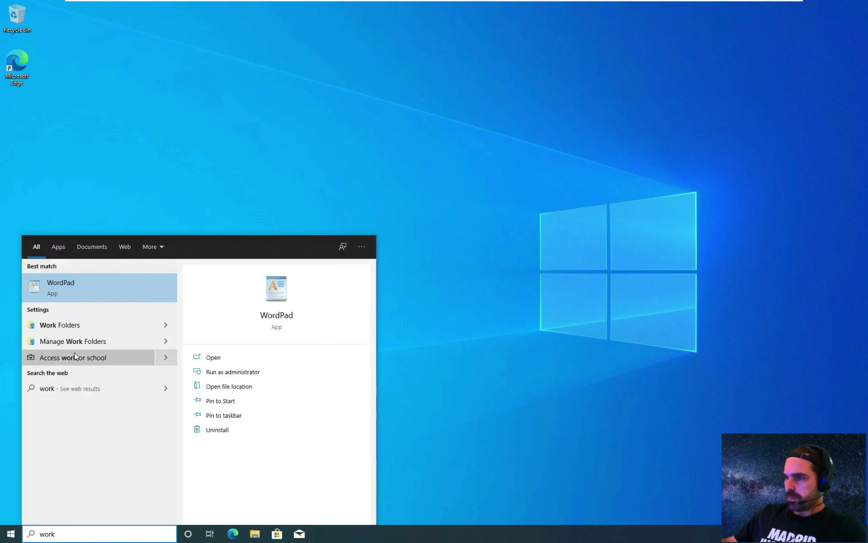
- From Access work or school, choose joining a local Active Directory domain and submit lotr.local
left_click(52, 358)
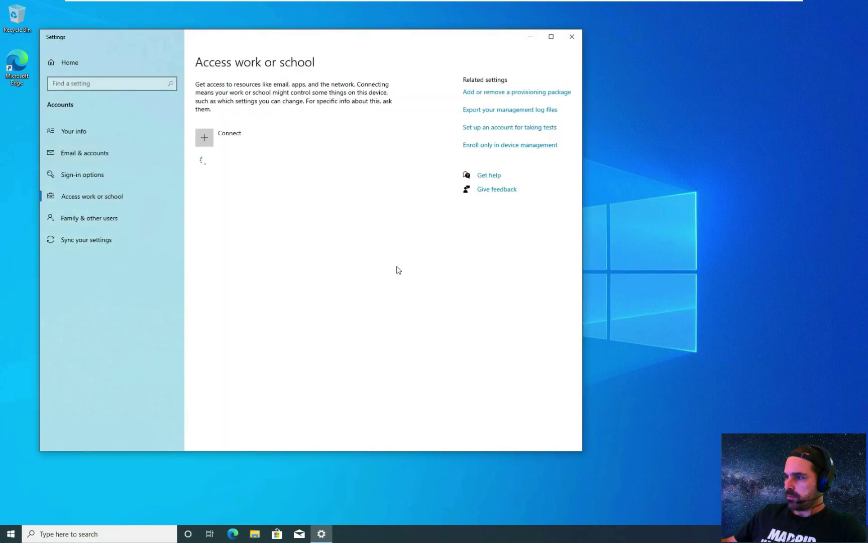
left_click(205, 138)
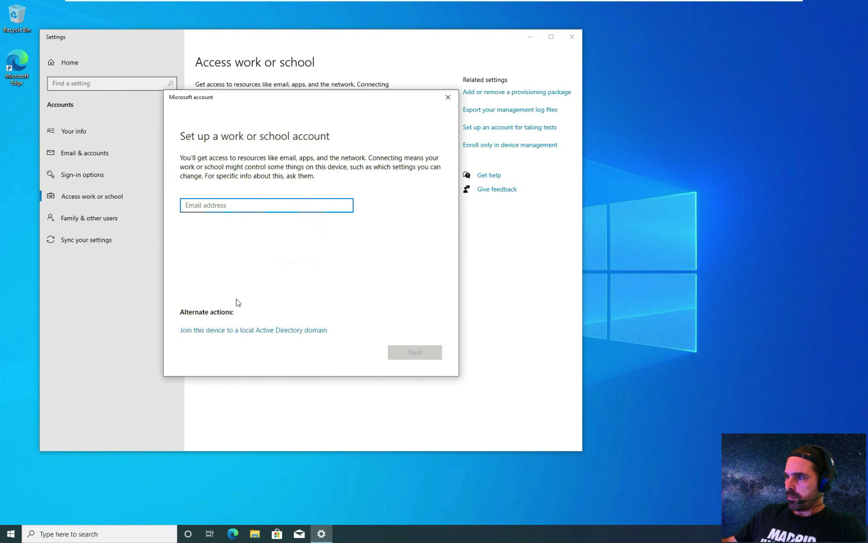
left_click(219, 331)
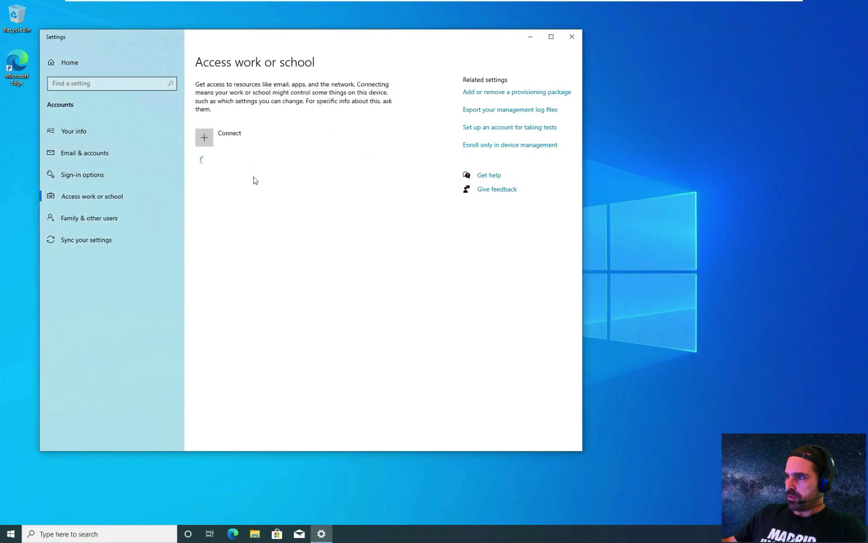
type("l")
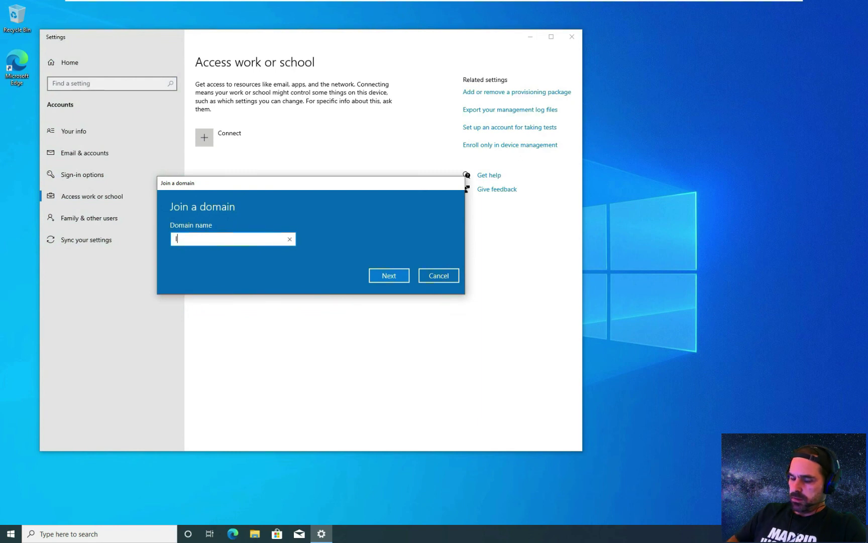
type("otr")
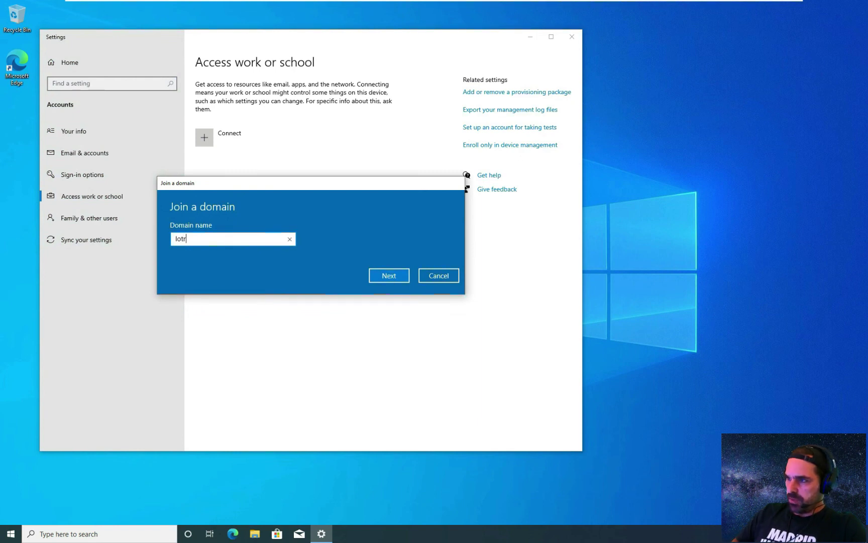
type(".local")
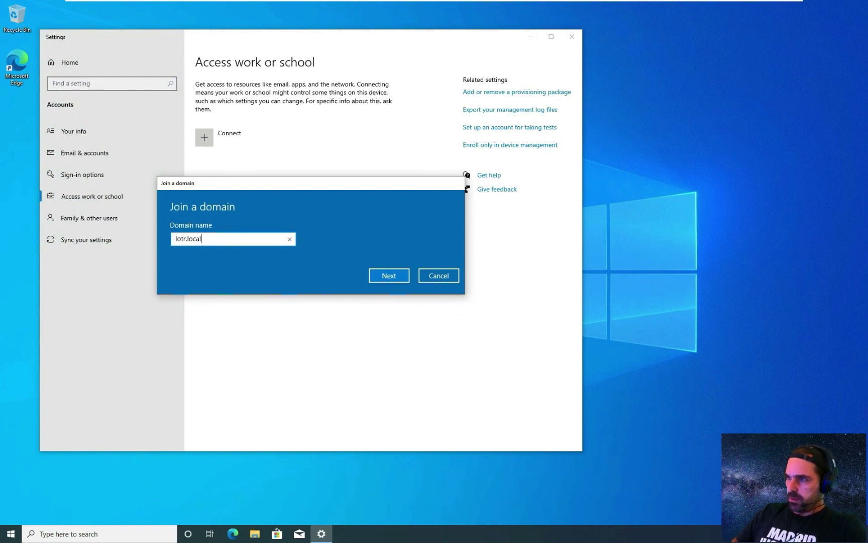
key("Return")
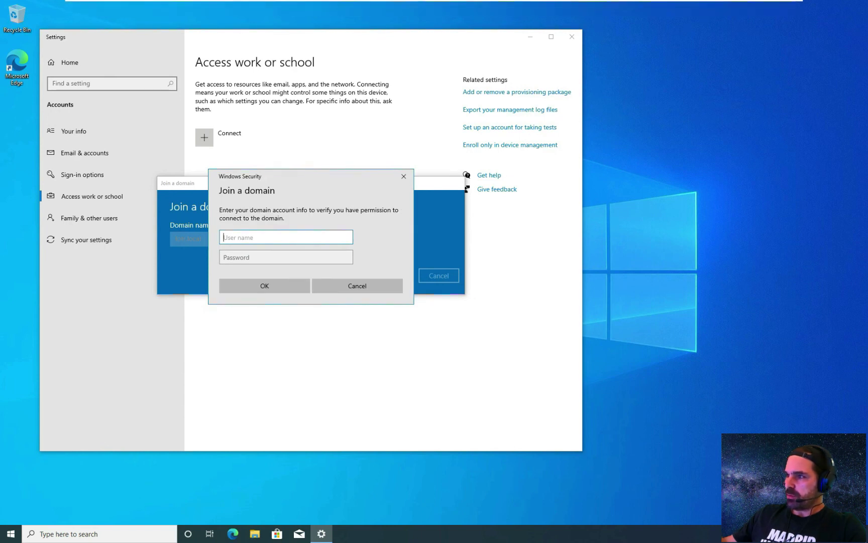
- Authorise the domain join with the gandalf account and its password
type("gandalf")
key("Tab")
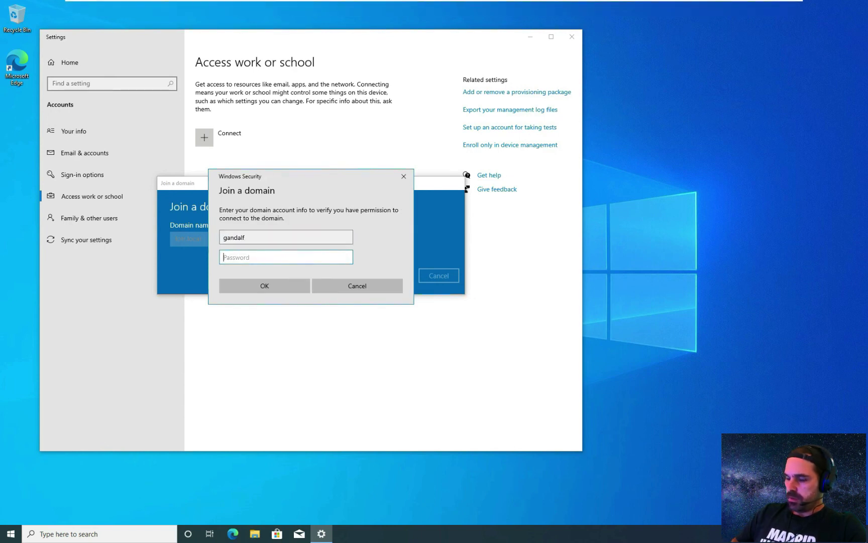
type("•••••••••••")
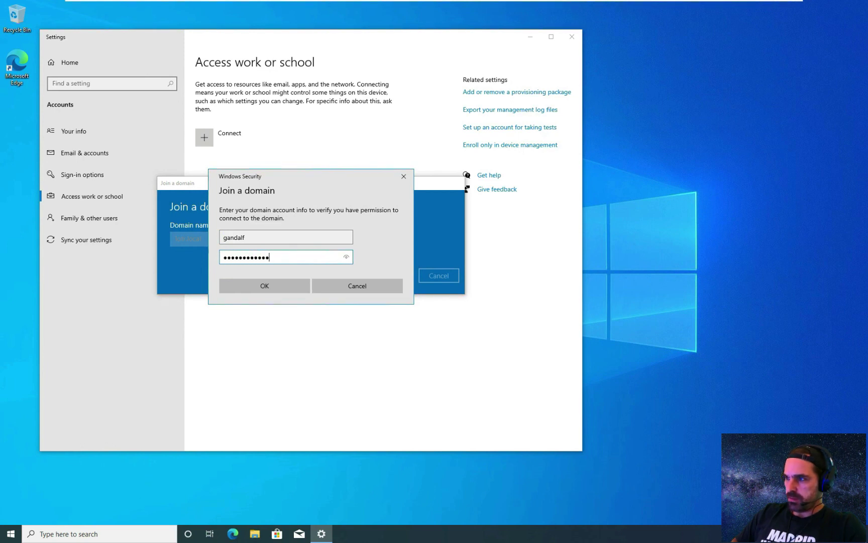
key("Return")
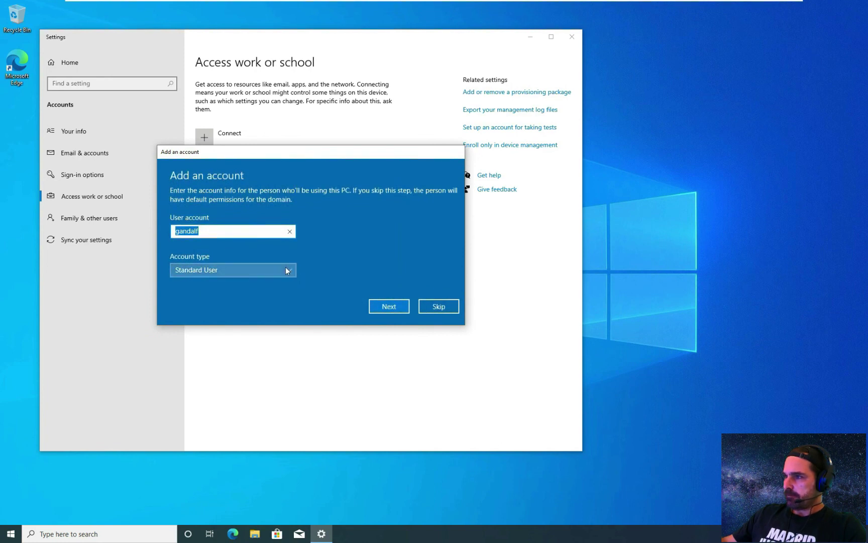
- Add gandalf as a Standard User and restart the PC to finish joining
left_click(287, 271)
left_click(288, 272)
left_click(288, 274)
left_click(287, 272)
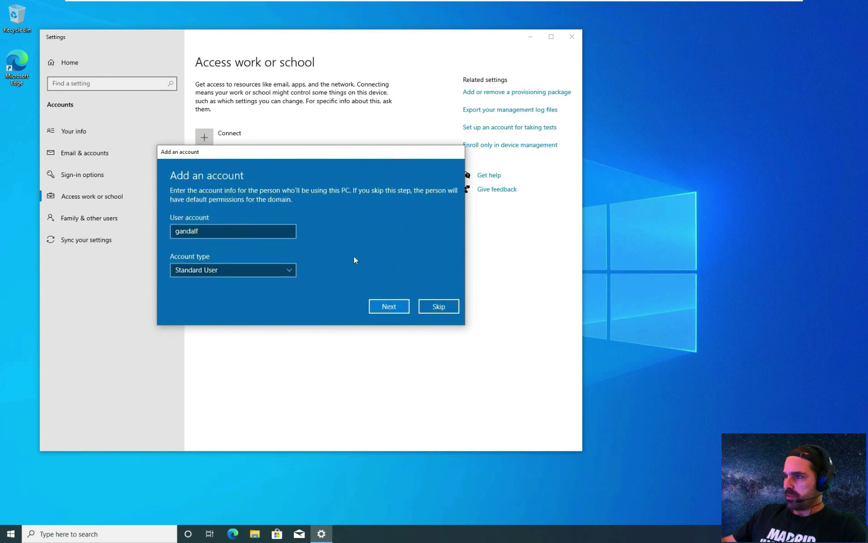
left_click(403, 307)
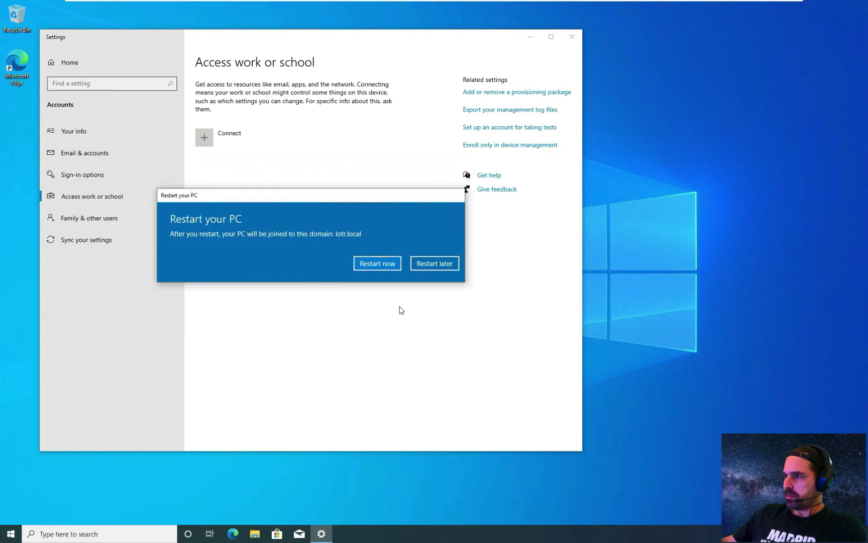
left_click(389, 266)
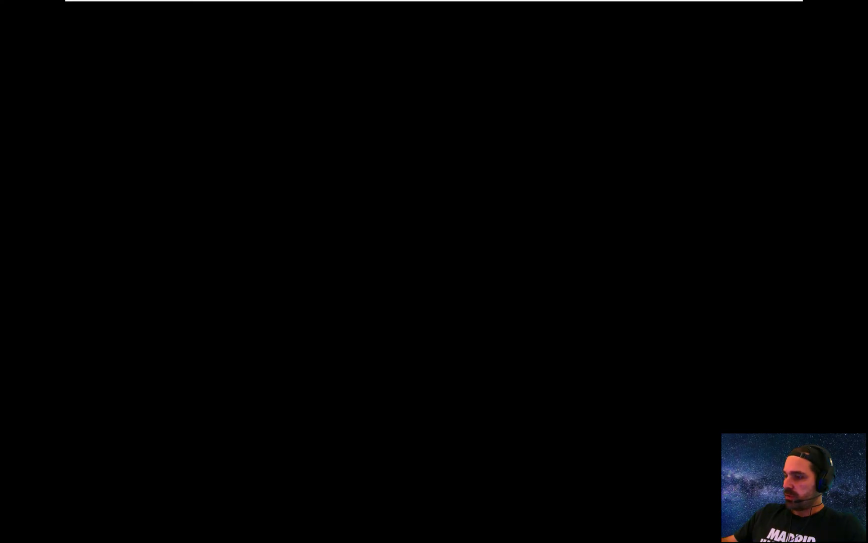
- Sign in via Other user as frodo with his password, correcting typing mistakes
mouse_move(559, 3)
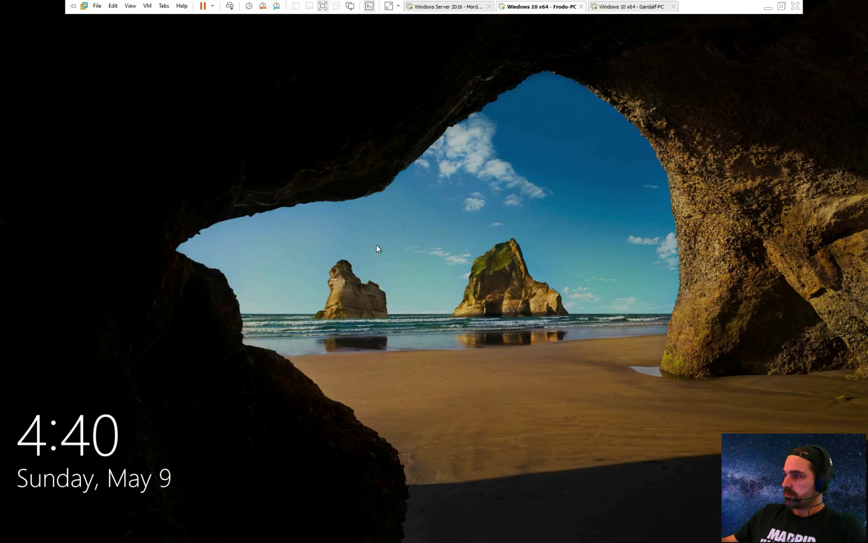
left_click(377, 247)
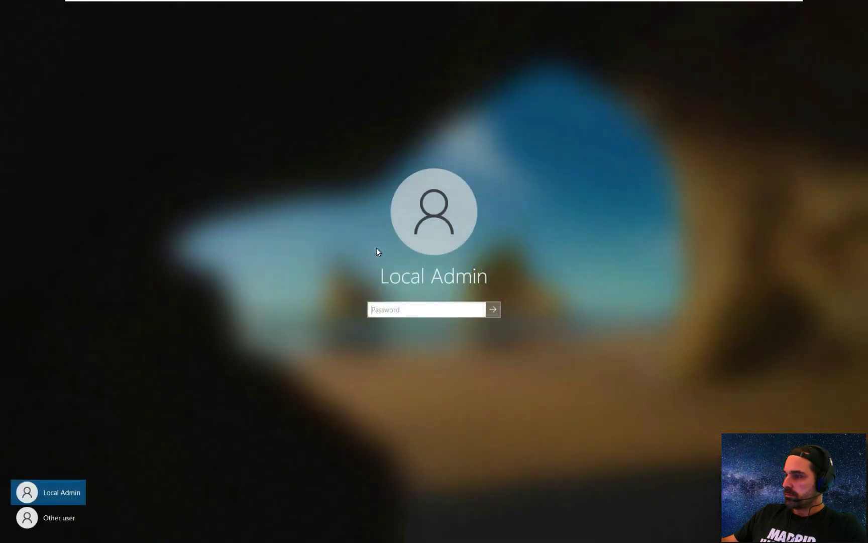
left_click(52, 515)
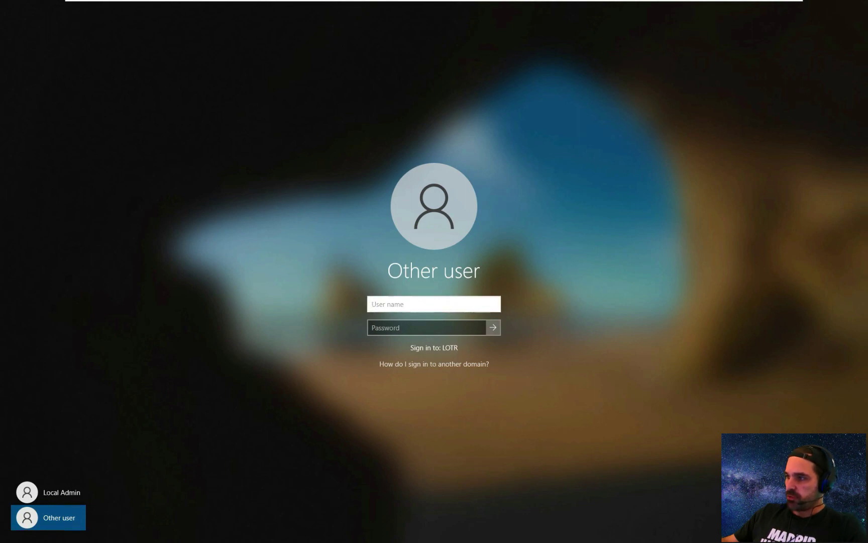
type("fro")
key("BackSpace")
type("ro")
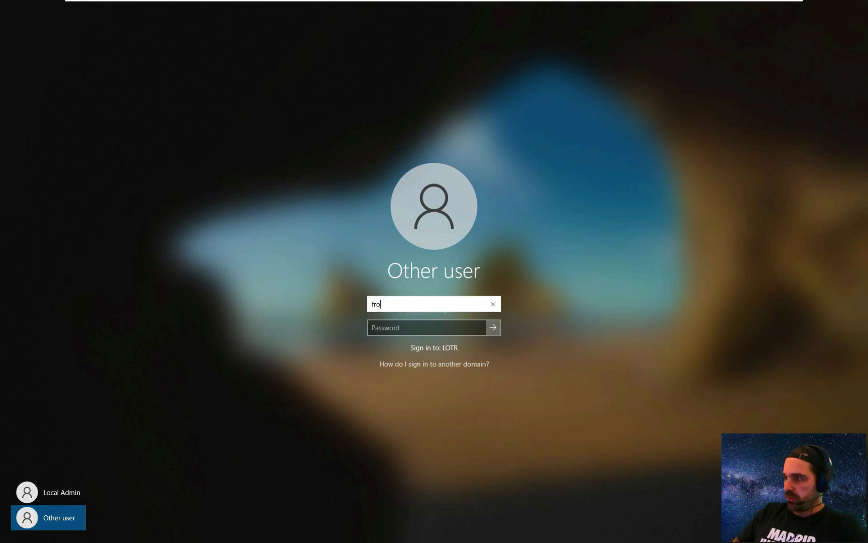
key("Tab")
type("•••••")
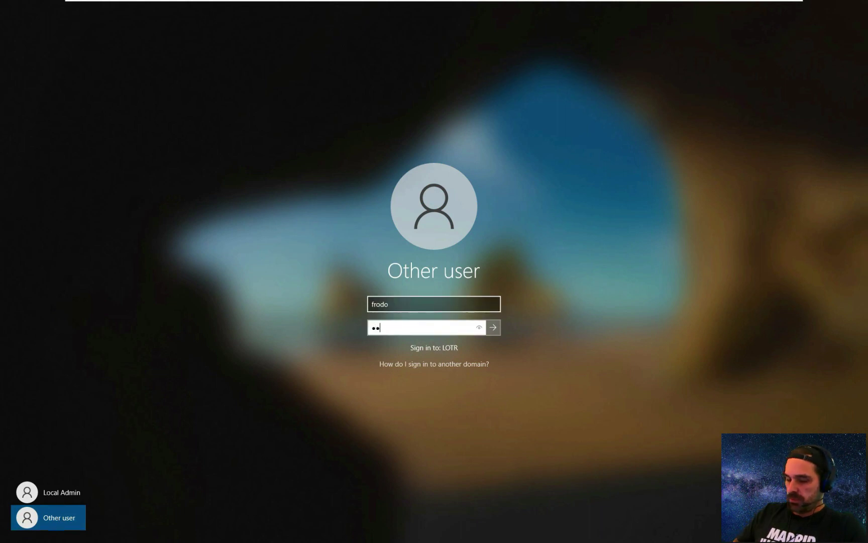
key("BackSpace")
key("BackSpace")
key("BackSpace")
key("BackSpace")
key("BackSpace")
key("BackSpace")
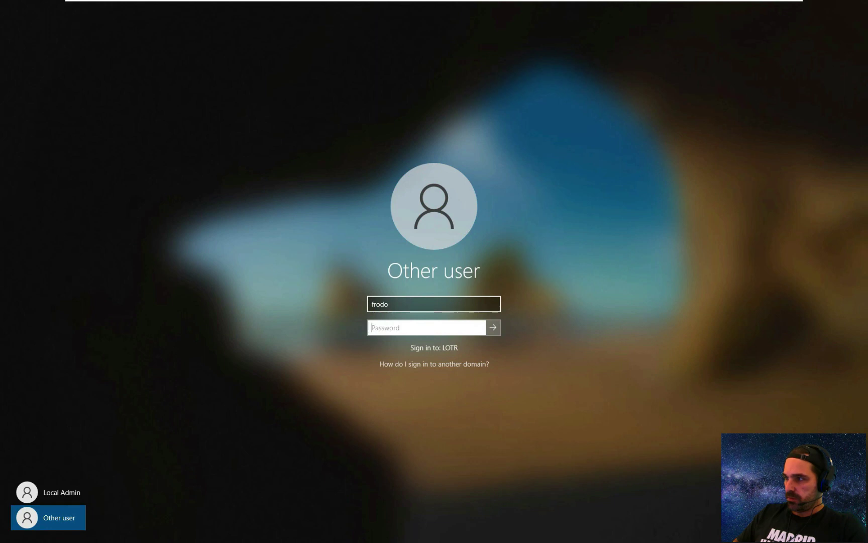
type("•••••••••")
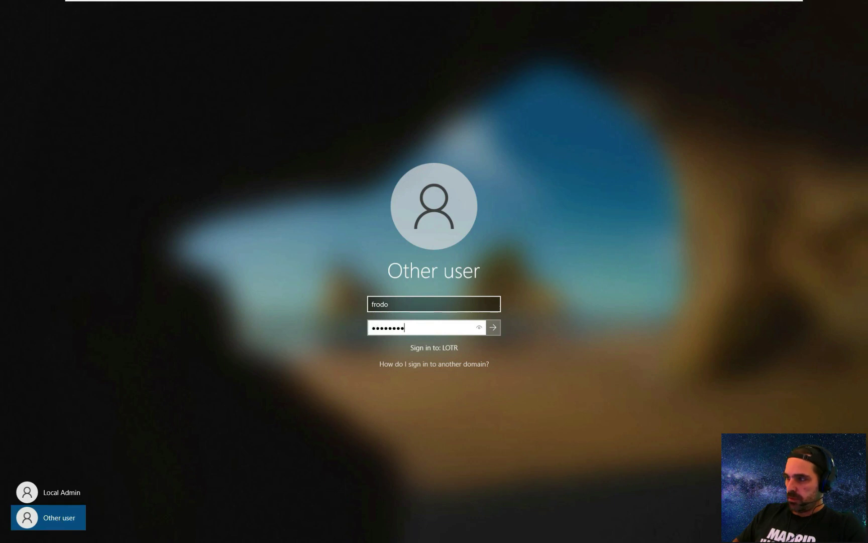
key("Return")
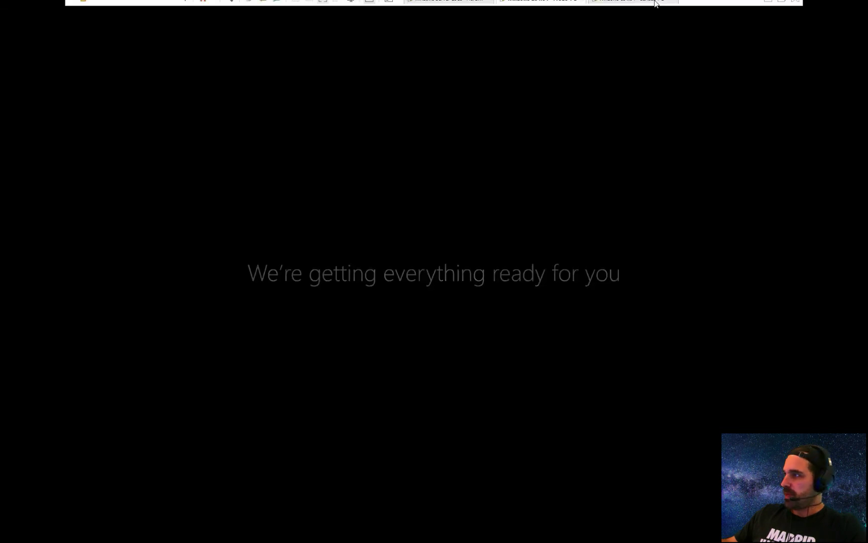
- On the Windows 10 x64 - Gandalf-PC tab, enter the LOTR\gandalf password to sign in
left_click(636, 7)
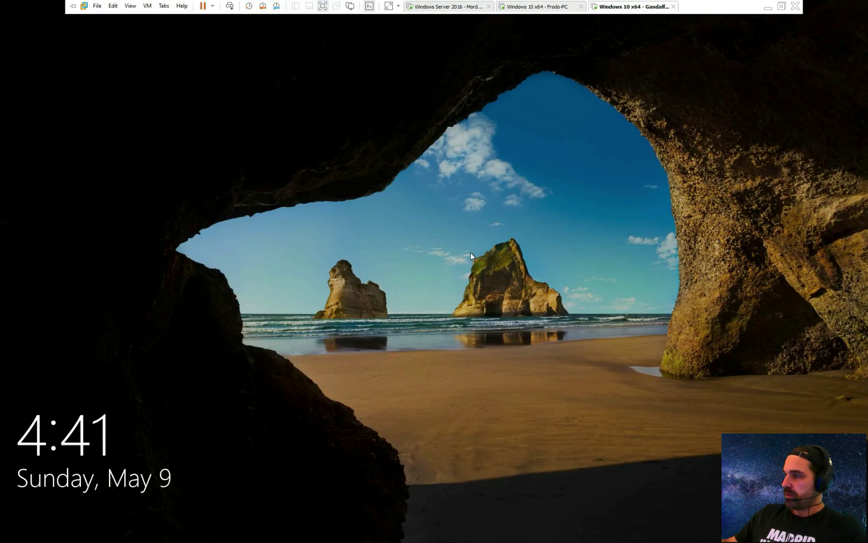
left_click(448, 252)
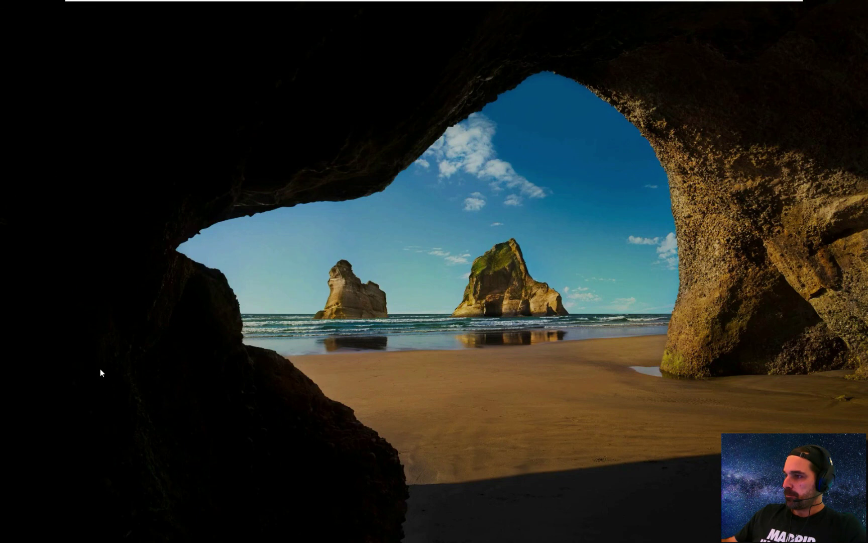
left_click(57, 490)
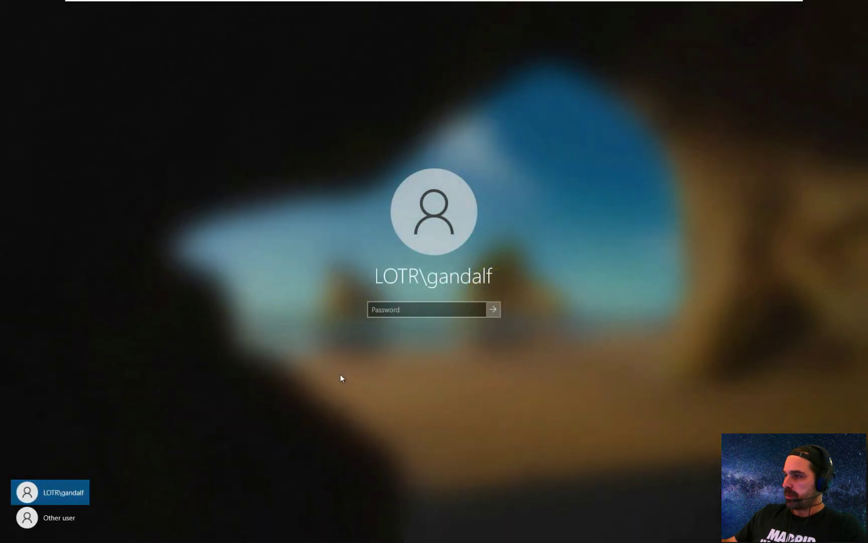
type("••")
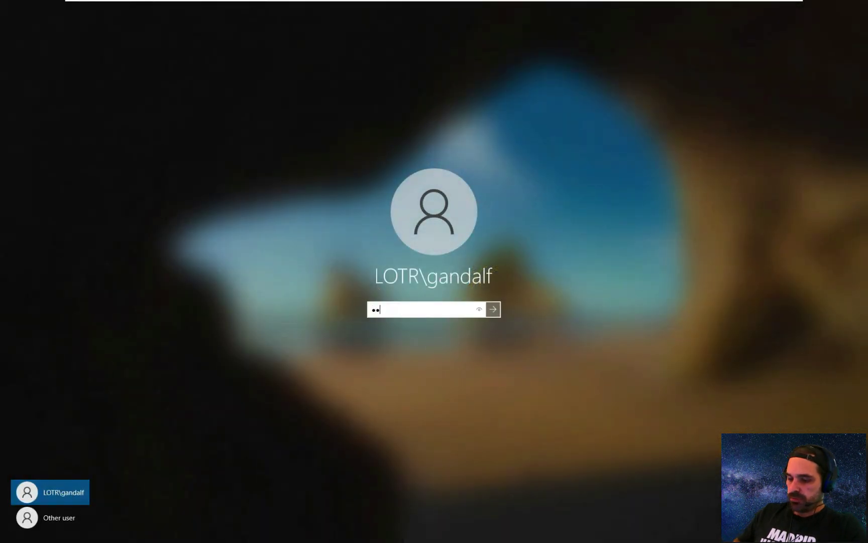
type("••••••")
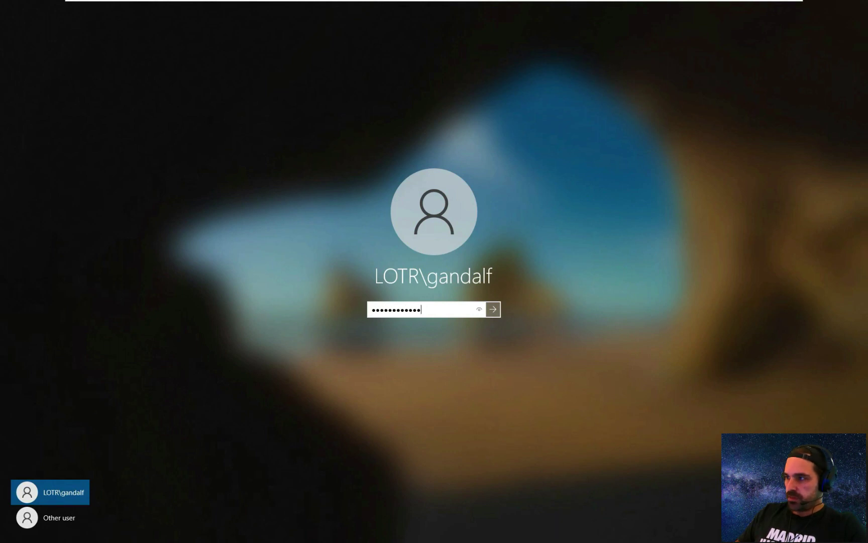
type("••••")
key("Return")
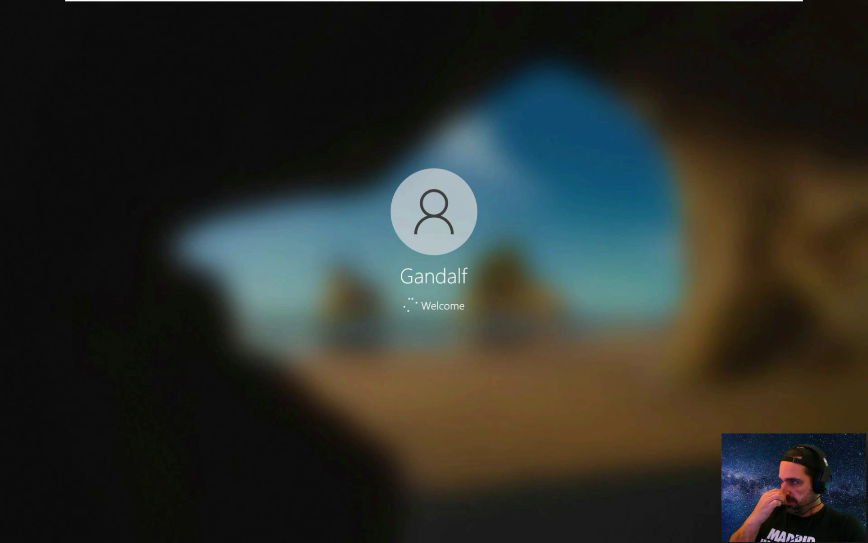